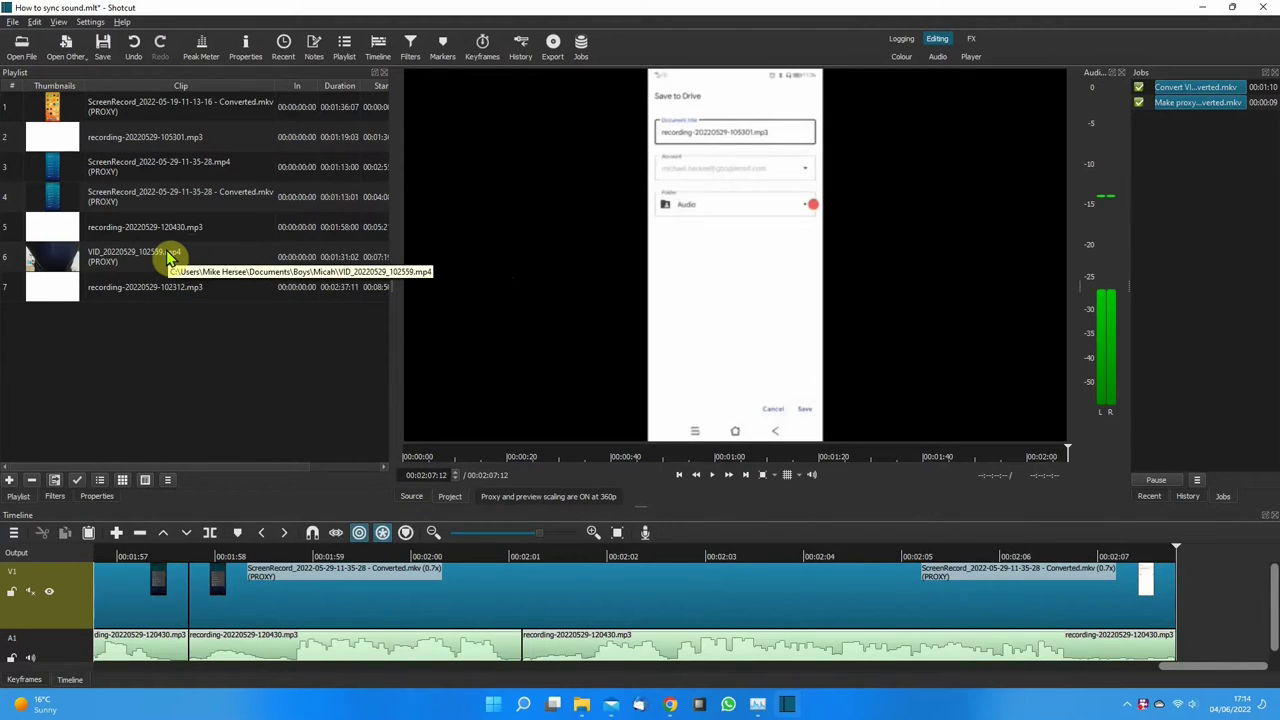
# Place VID_20220529_102559.mp4 on V1 directly after the screen recording clip
pyautogui.moveTo(168, 254); pyautogui.dragTo(972, 578)
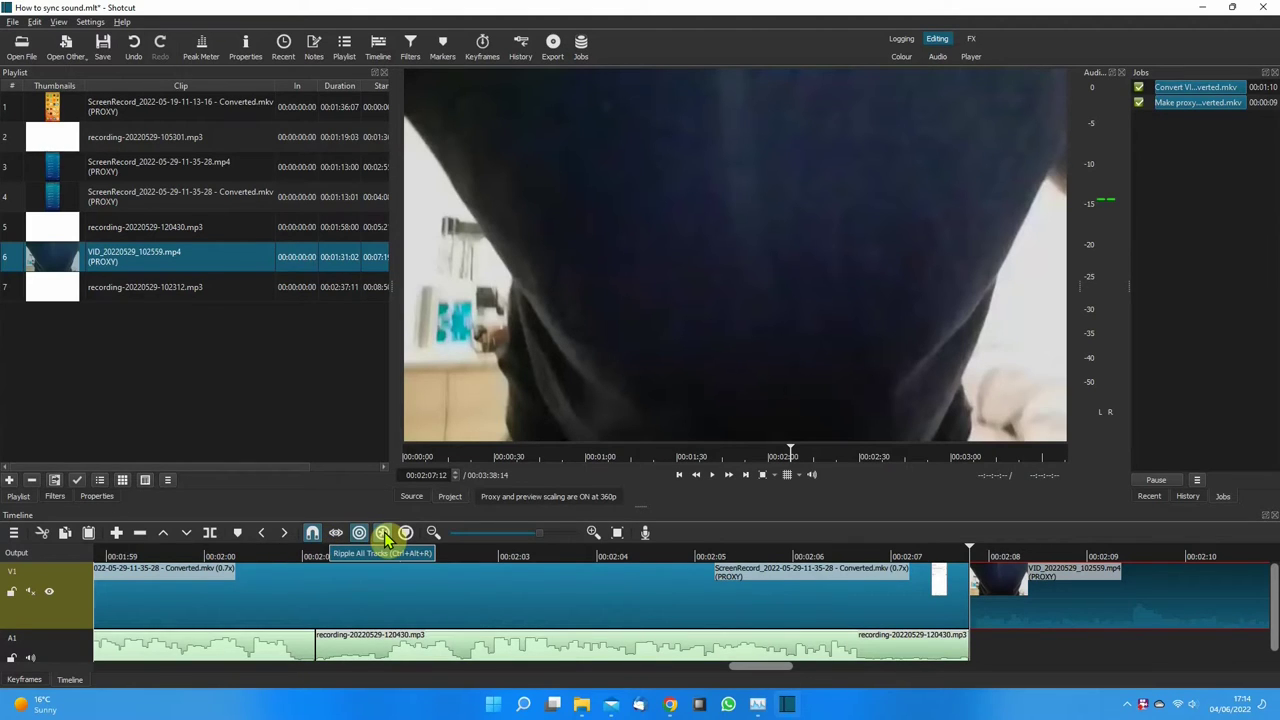
# Put recording-20220529-102312.mp3 on A1, starting under the beginning of the VID clip
pyautogui.click(58, 292)
pyautogui.moveTo(58, 292); pyautogui.dragTo(979, 665)
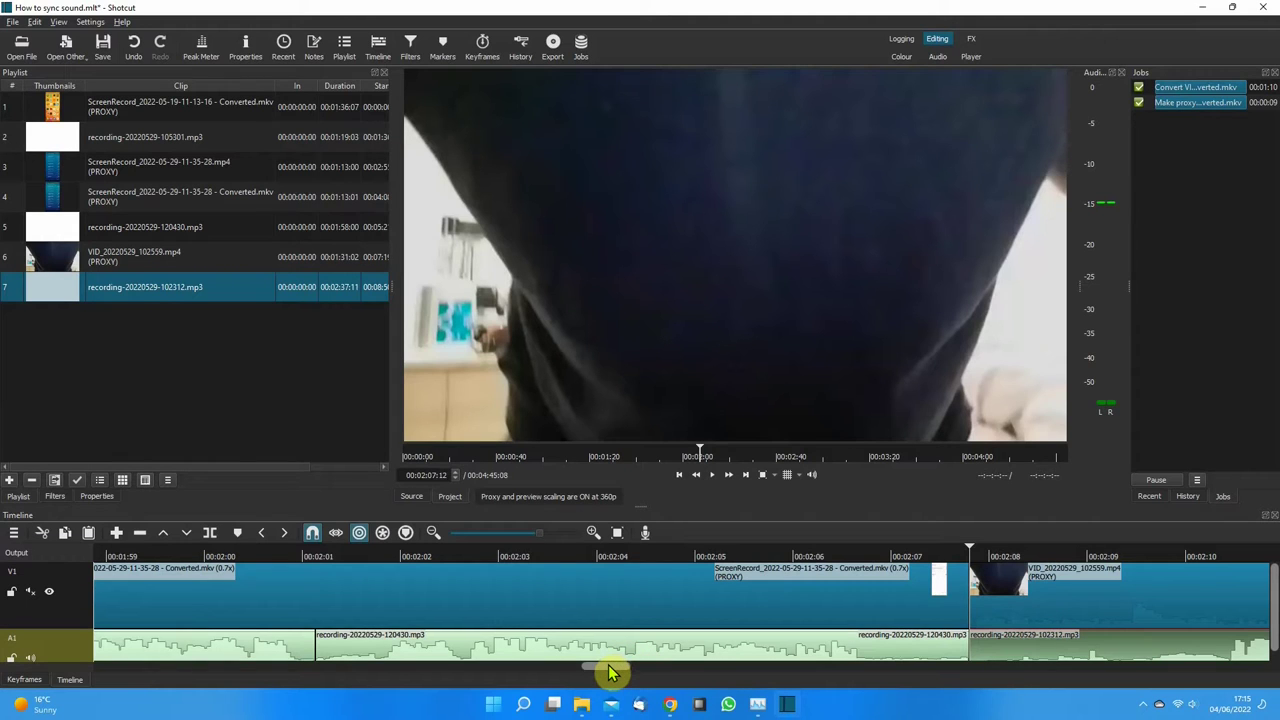
pyautogui.moveTo(607, 664); pyautogui.dragTo(636, 675)
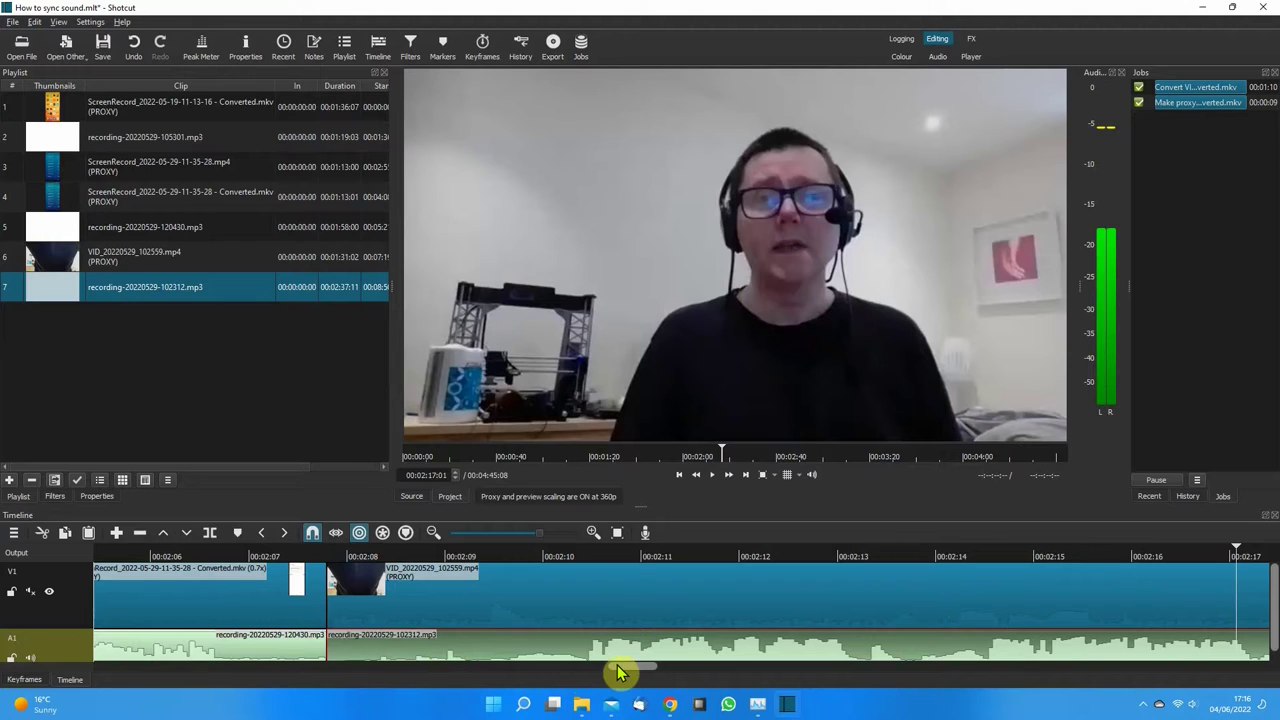
# Play back from about 00:03:12 to check the audio sync
pyautogui.moveTo(620, 672); pyautogui.dragTo(893, 677)
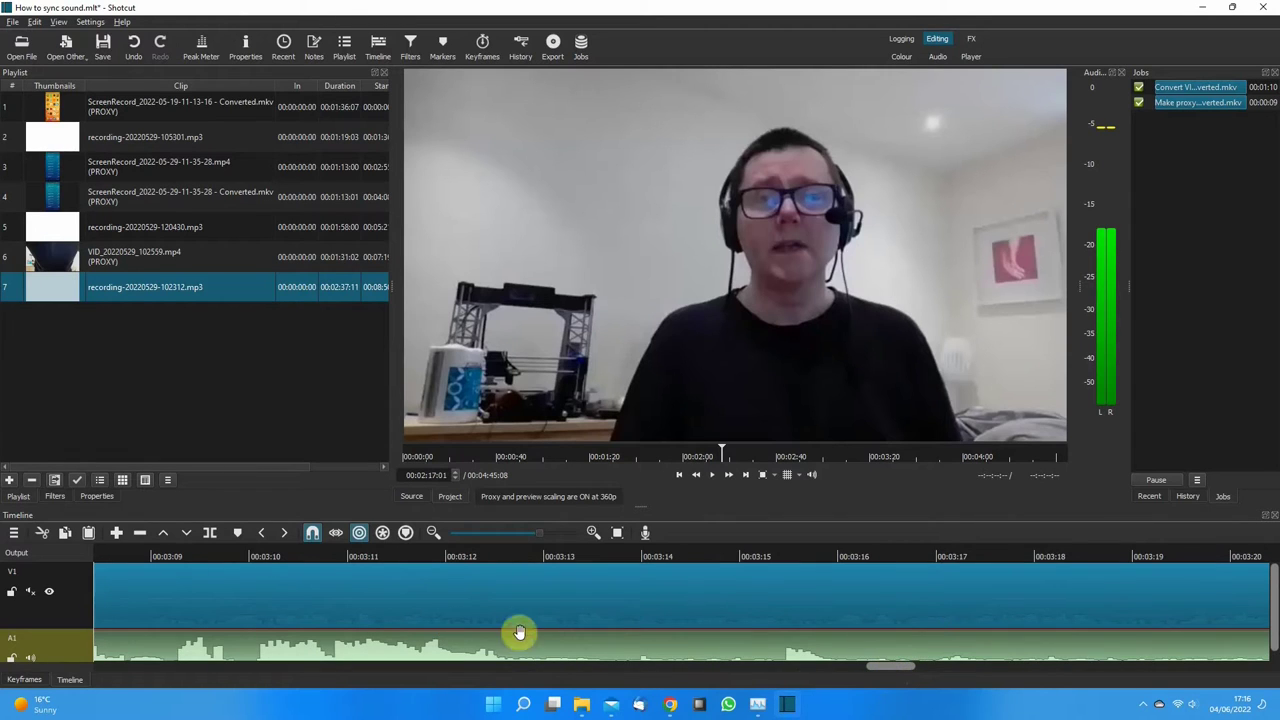
pyautogui.click(537, 562)
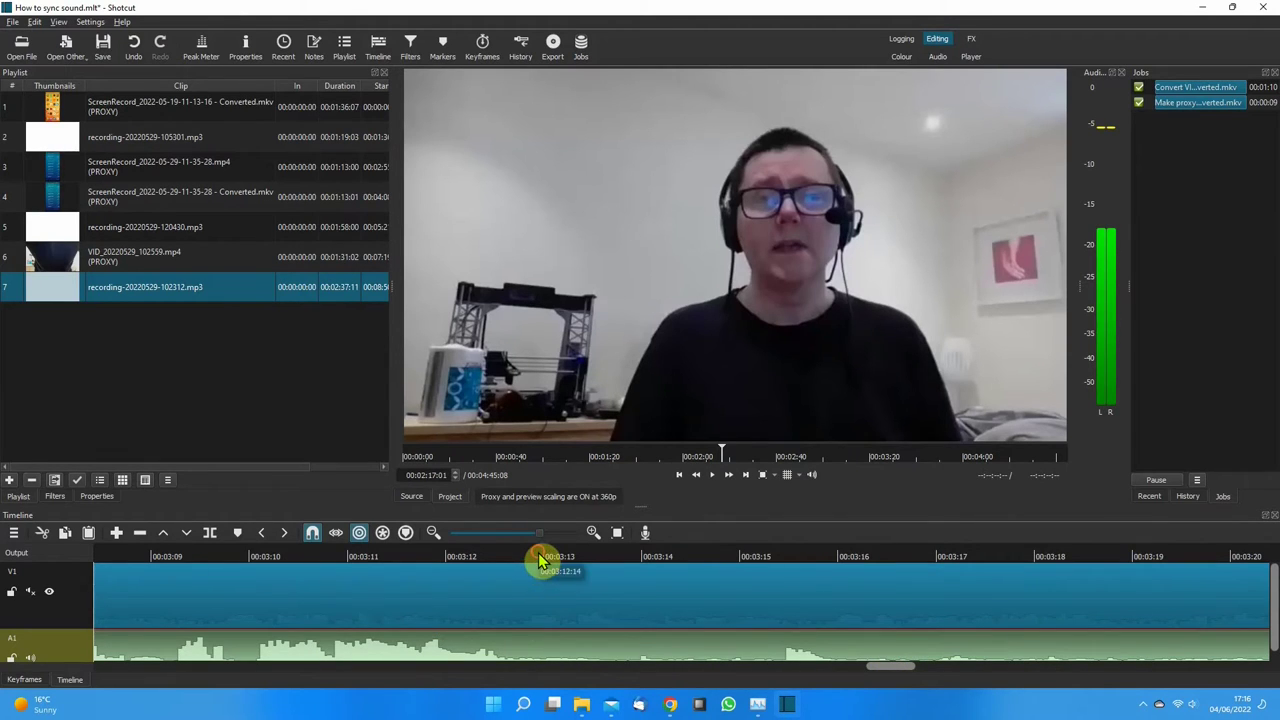
pyautogui.click(712, 484)
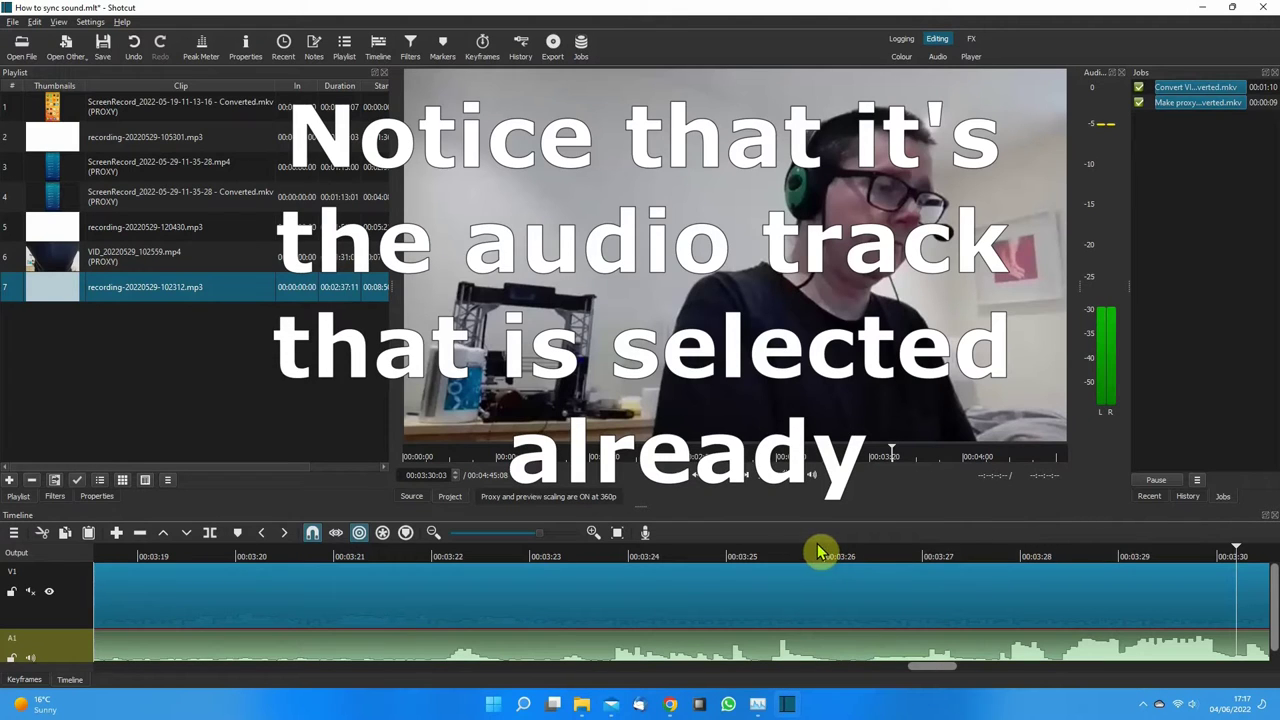
# Split the A1 recording at 00:03:26:03 and ripple-delete the first part
pyautogui.click(848, 557)
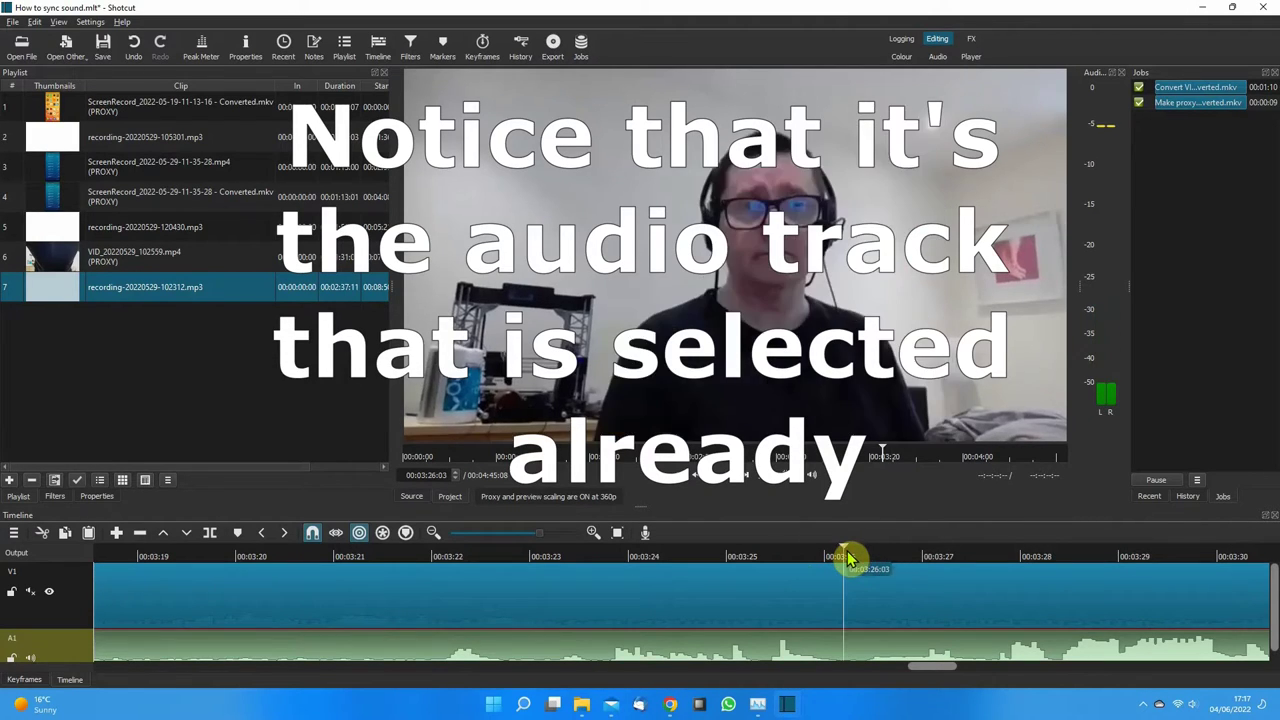
pyautogui.click(212, 536)
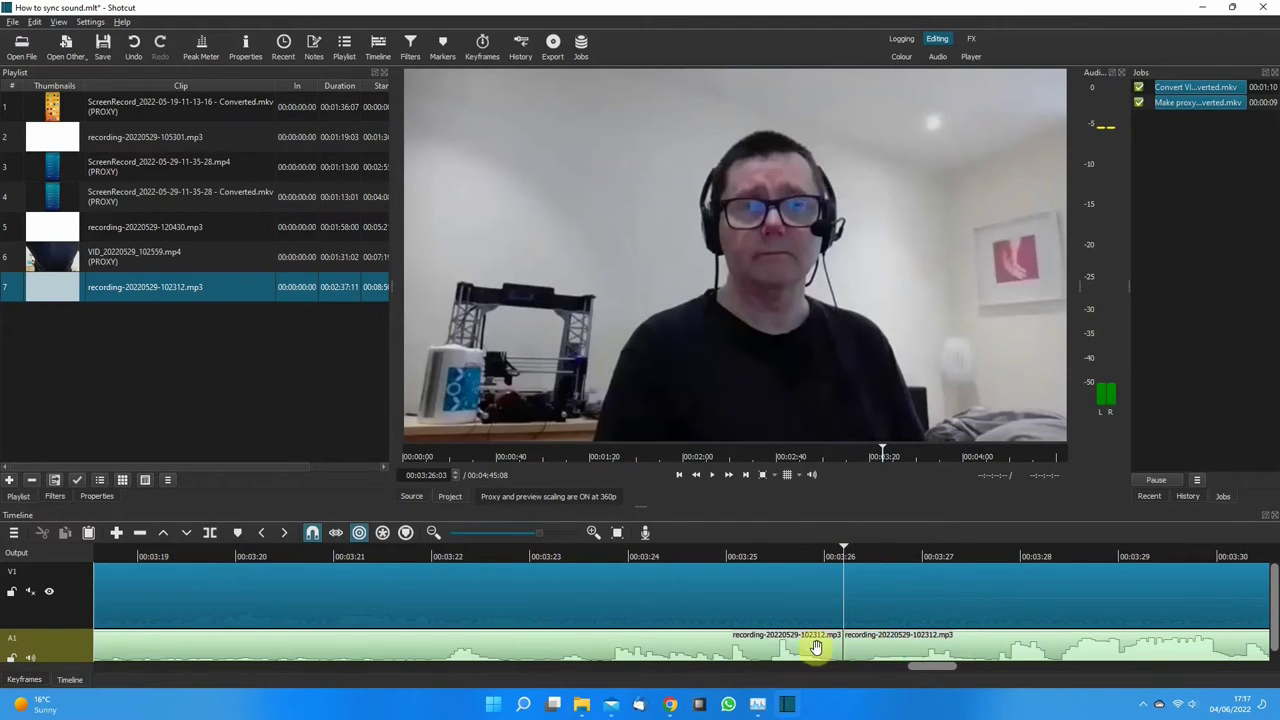
pyautogui.click(735, 648)
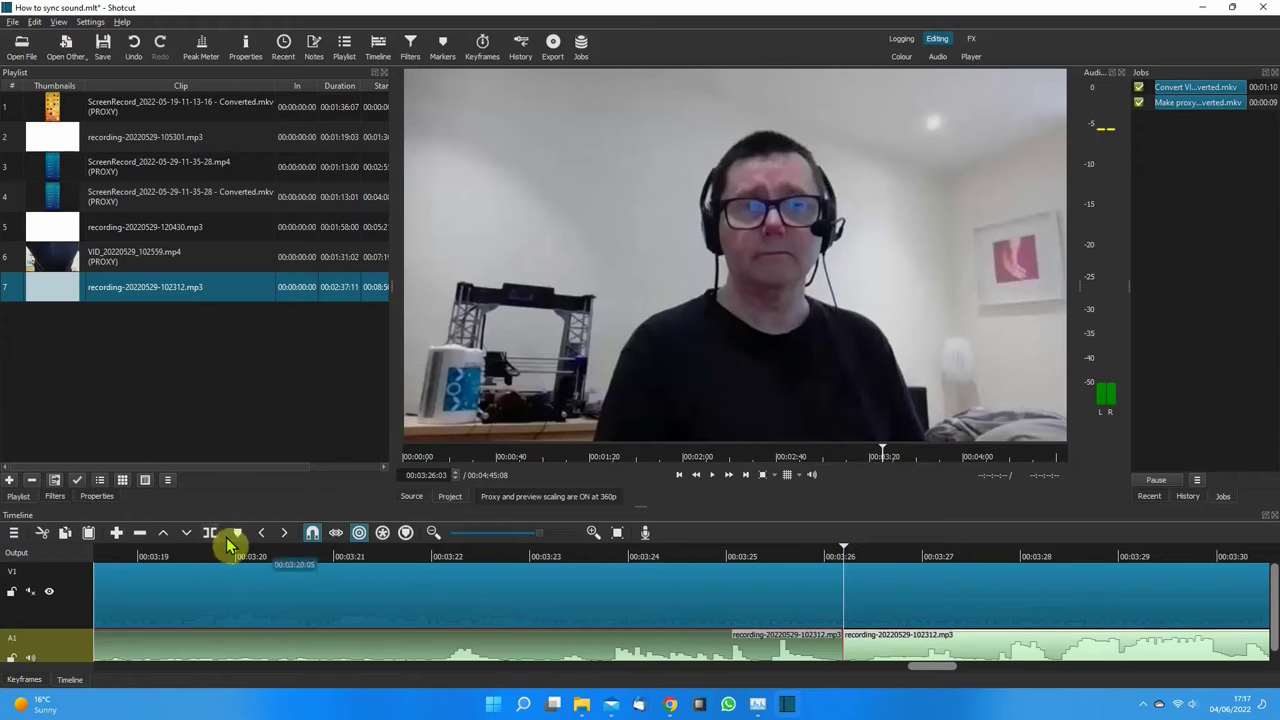
pyautogui.click(141, 534)
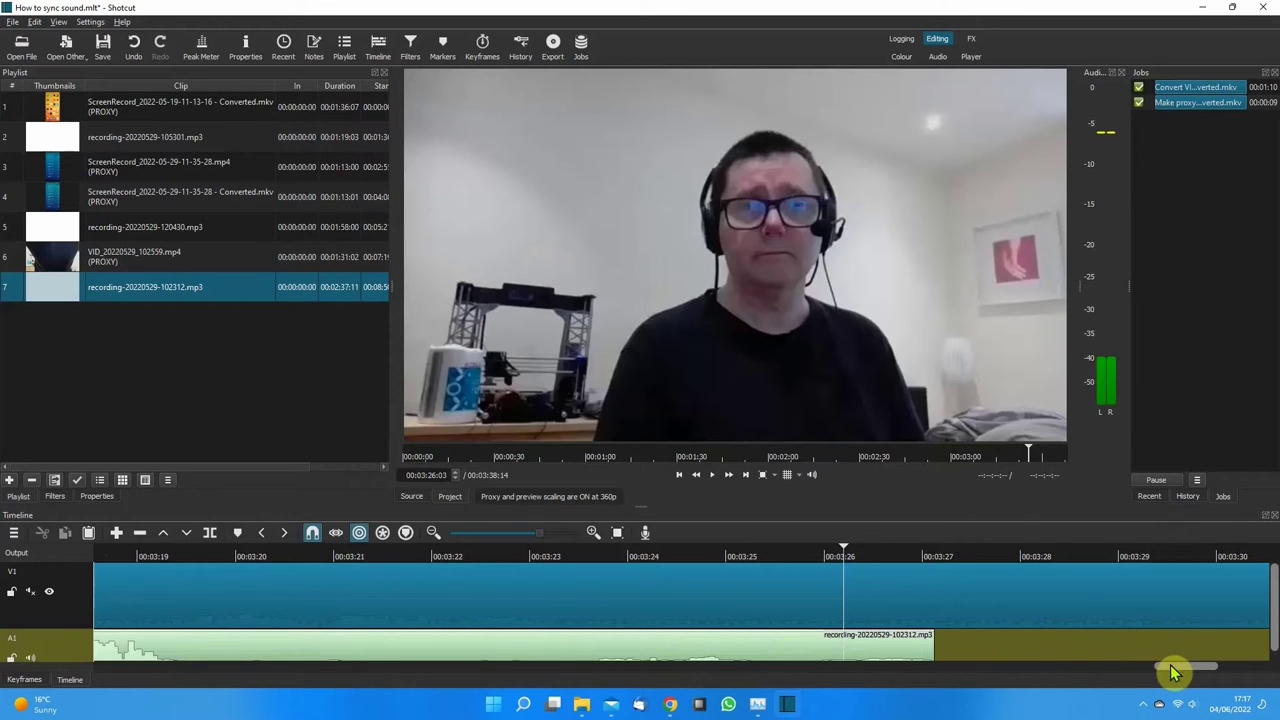
pyautogui.moveTo(1173, 672); pyautogui.dragTo(1052, 703)
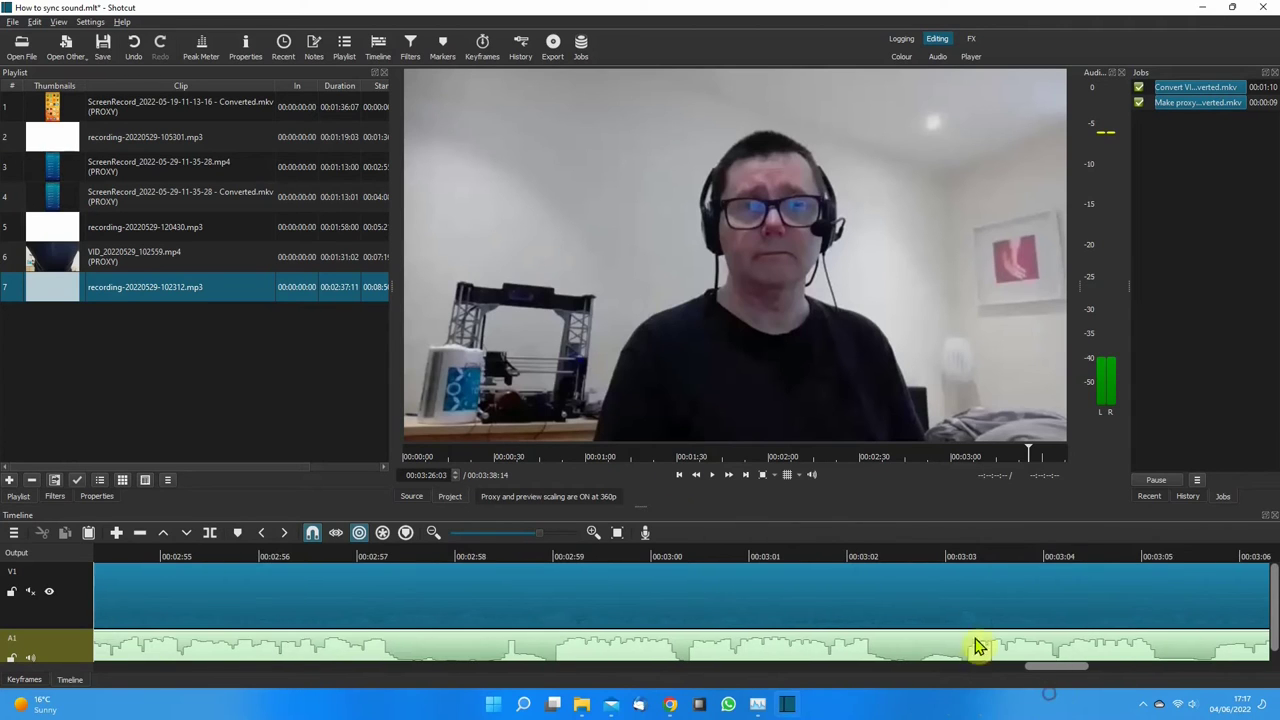
# Play the VID clip from its start to check audio and video sync
pyautogui.click(678, 477)
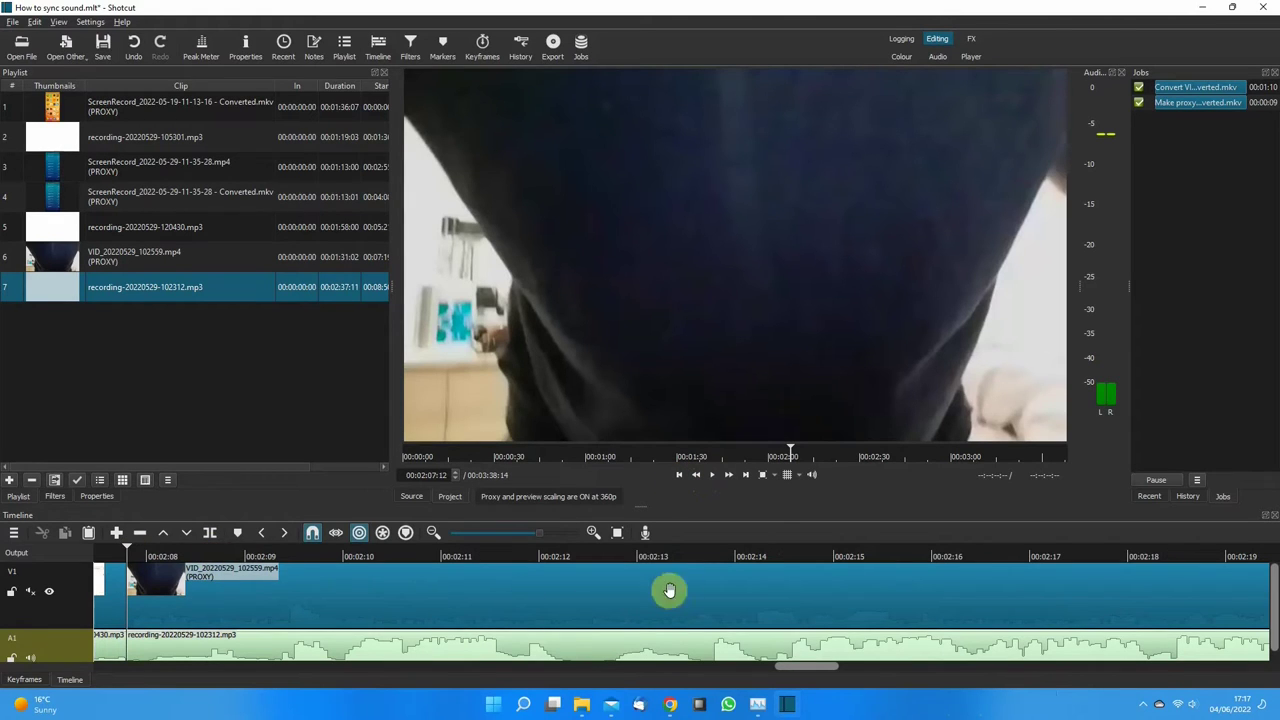
pyautogui.click(713, 477)
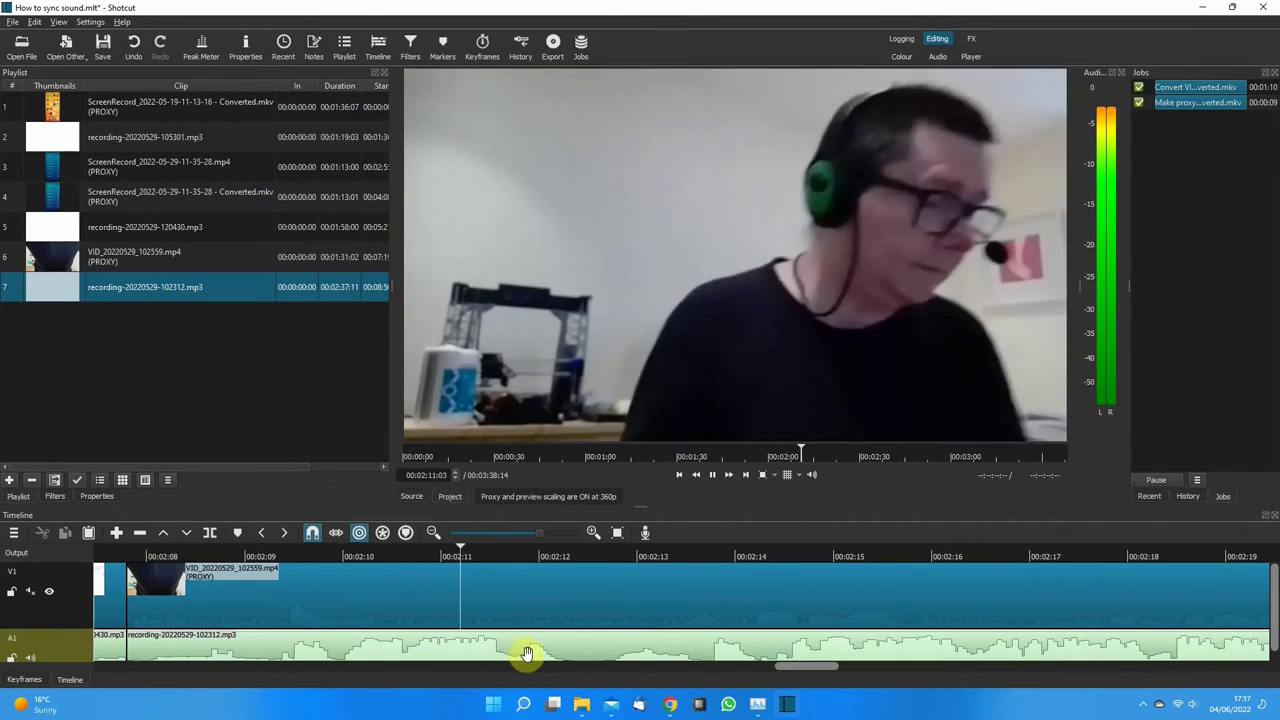
pyautogui.click(718, 481)
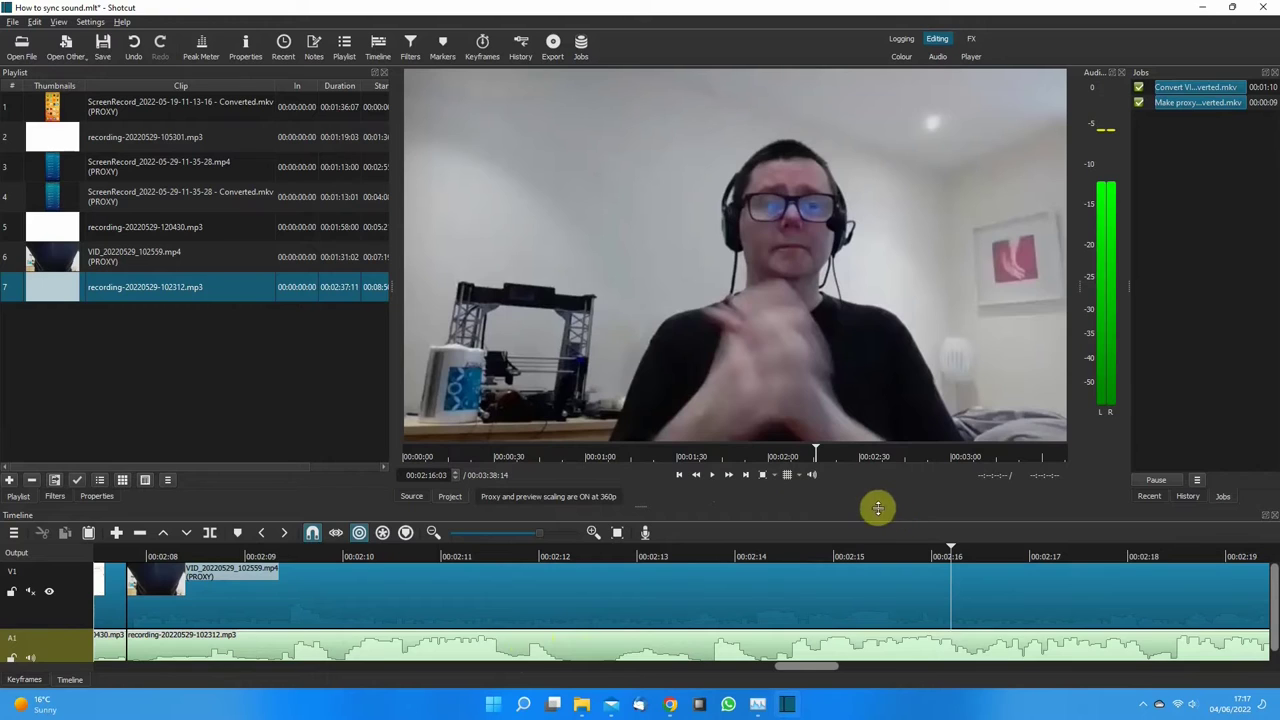
# Unmute V1's own sound and start shifting the A1 recording later
pyautogui.click(30, 592)
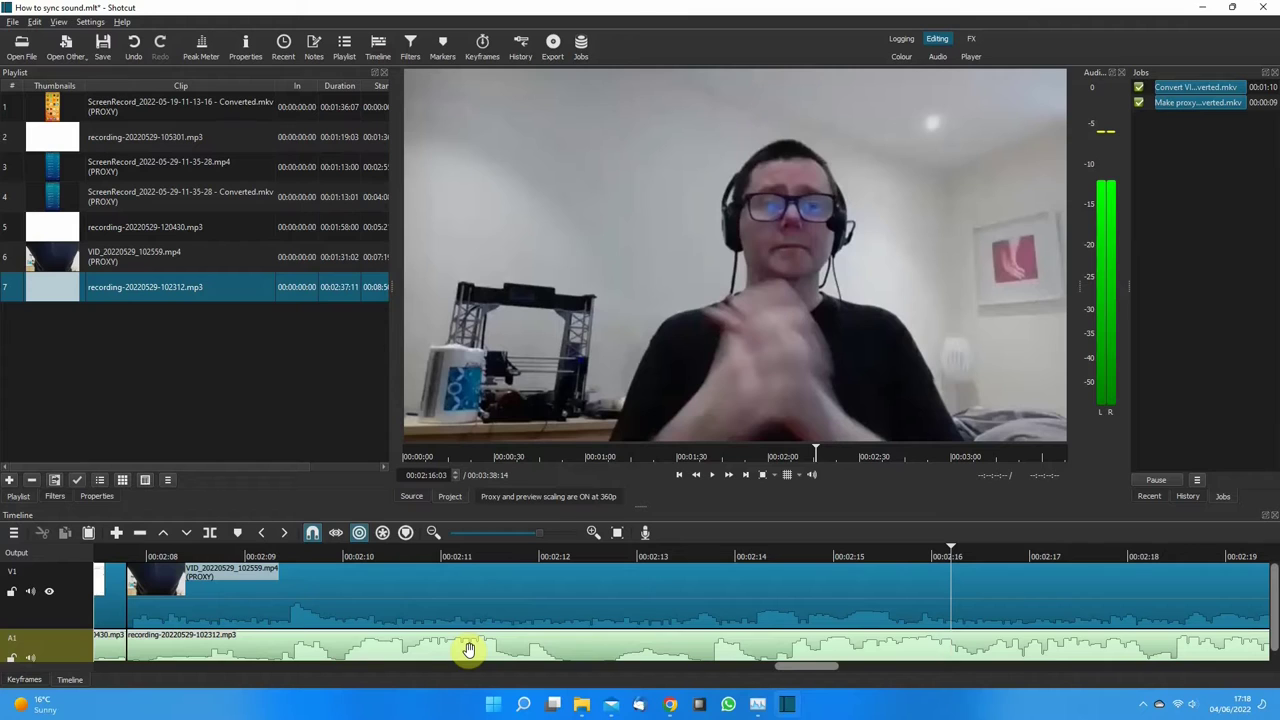
pyautogui.moveTo(468, 650); pyautogui.dragTo(869, 649)
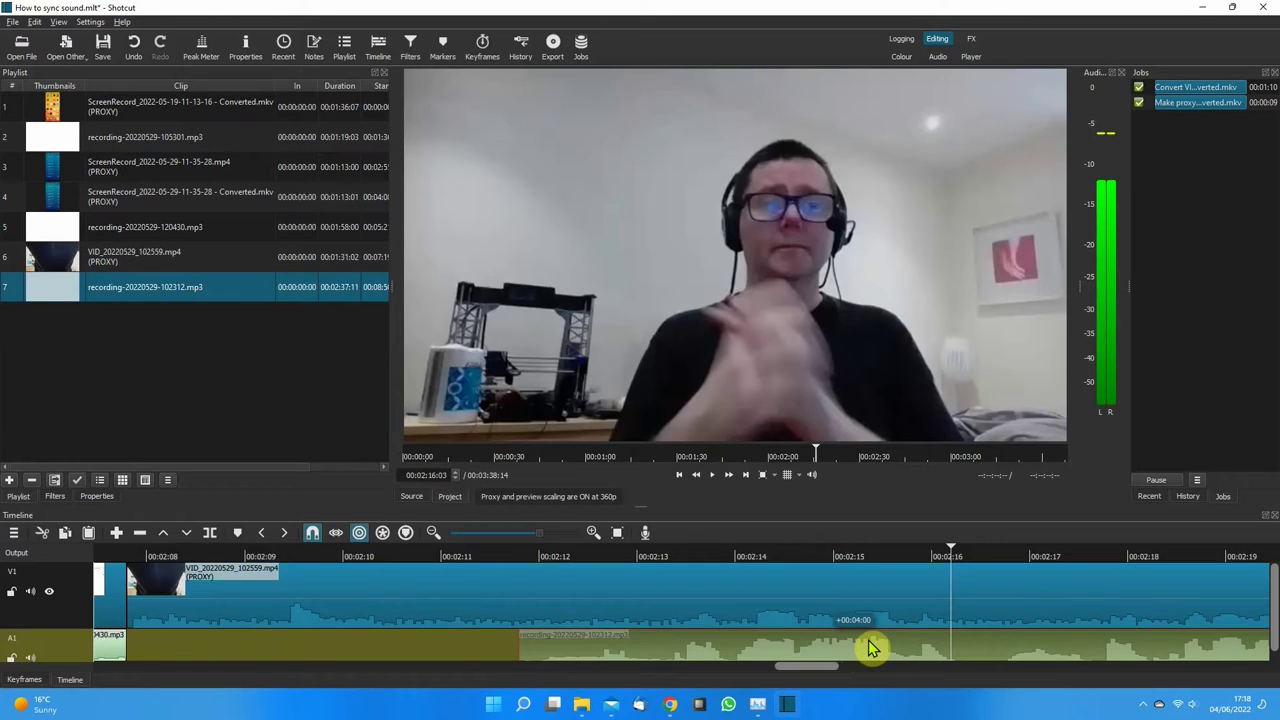
# Drop the A1 recording +00:04:00 later and play from 00:02:11:13 to check alignment
pyautogui.moveTo(869, 649); pyautogui.dragTo(868, 647)
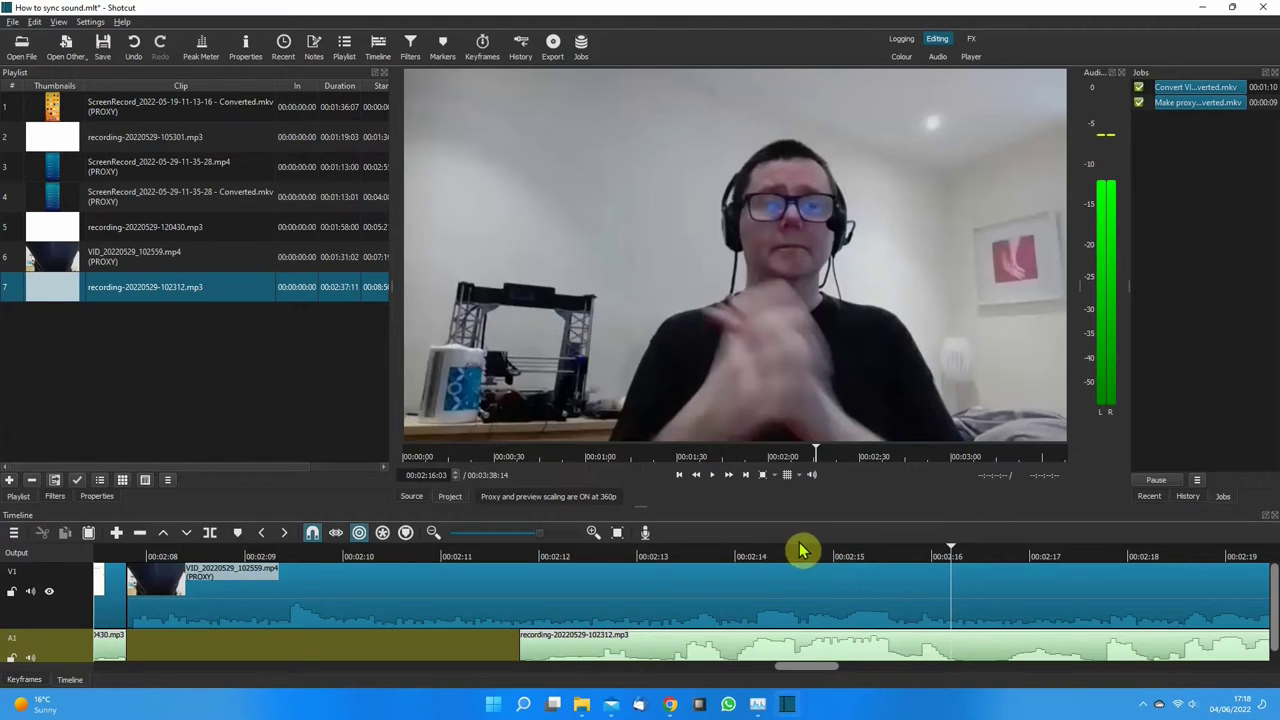
pyautogui.click(530, 562)
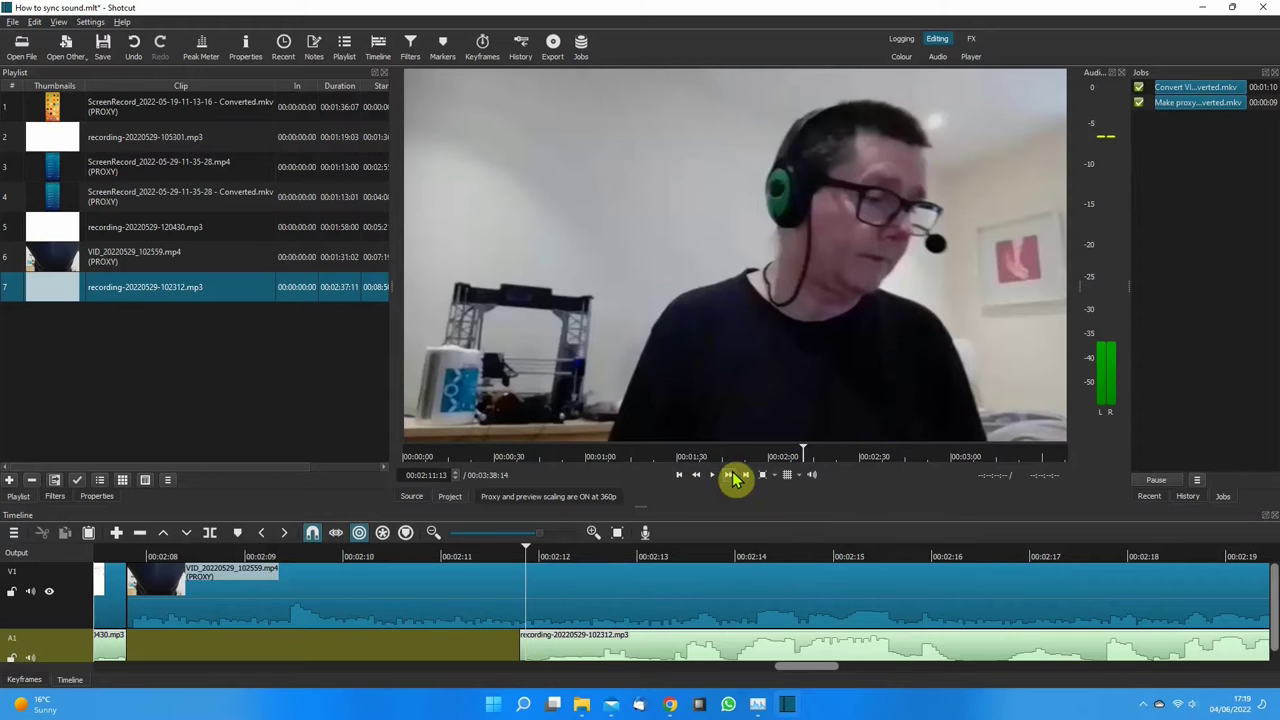
pyautogui.click(712, 476)
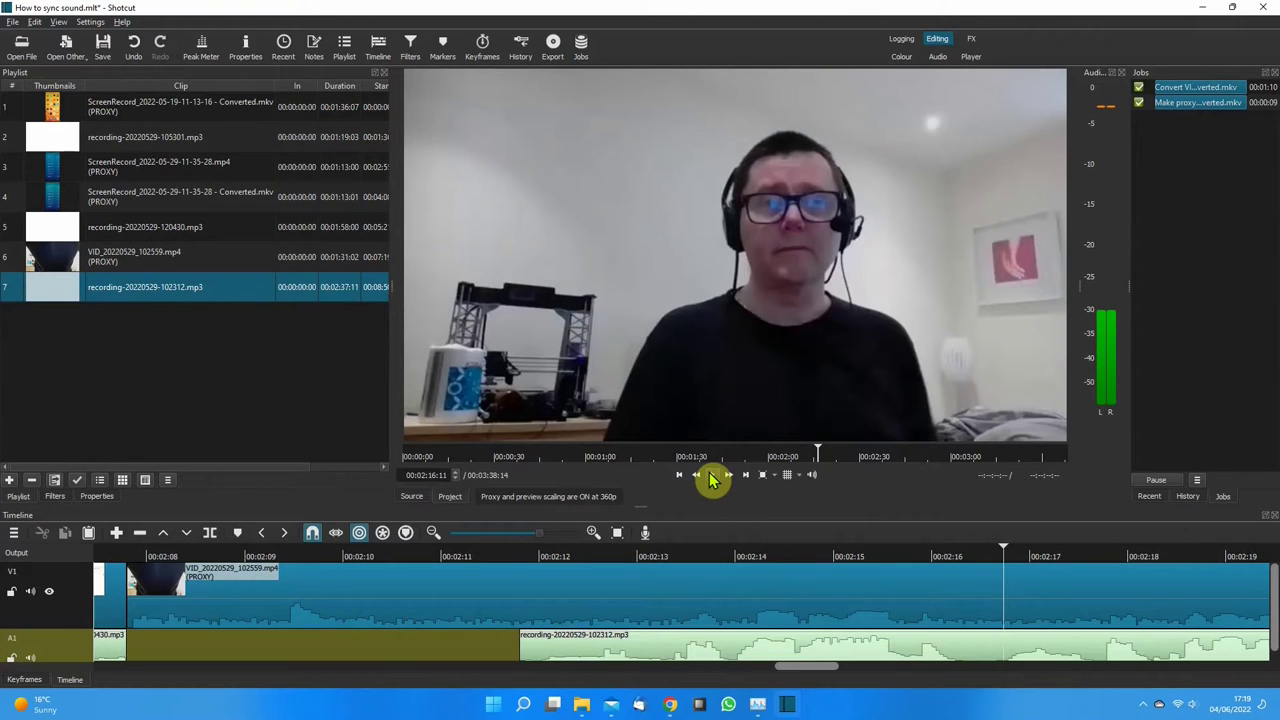
# Mute the V1 track's sound from its track header
pyautogui.click(30, 596)
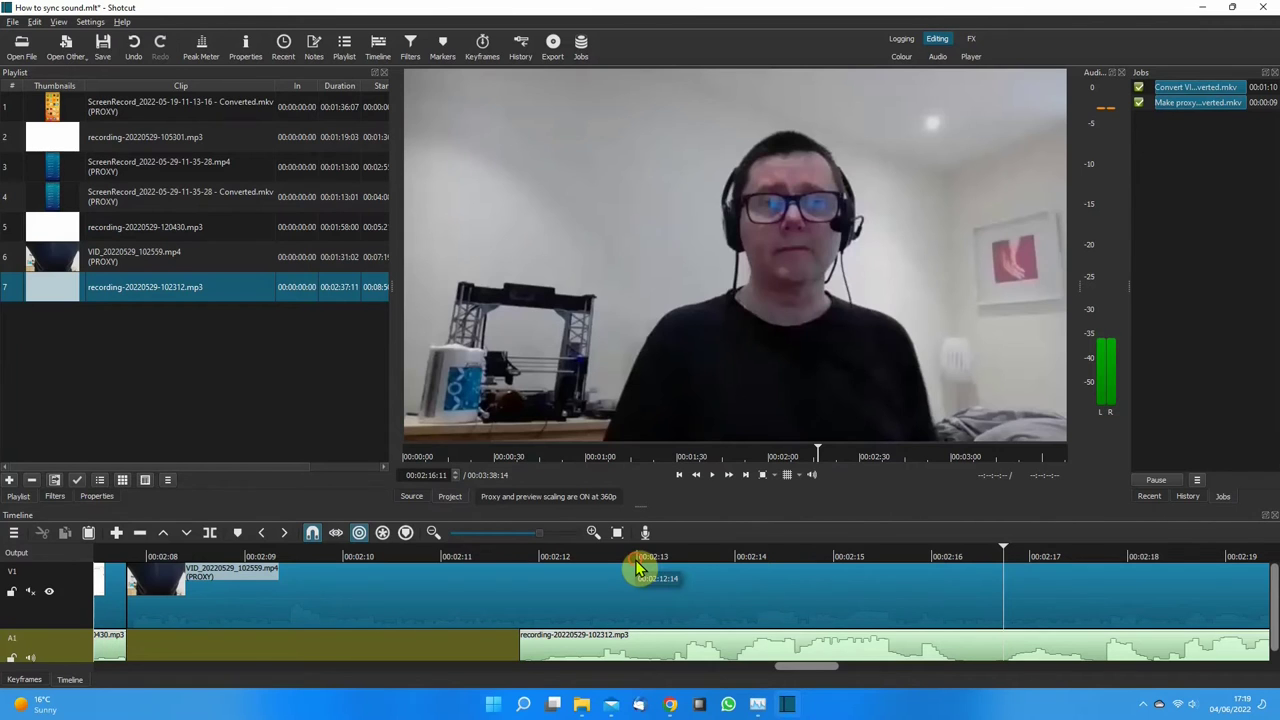
# Enable ripple across all tracks and split the A1 recording at 00:02:12:14
pyautogui.click(637, 567)
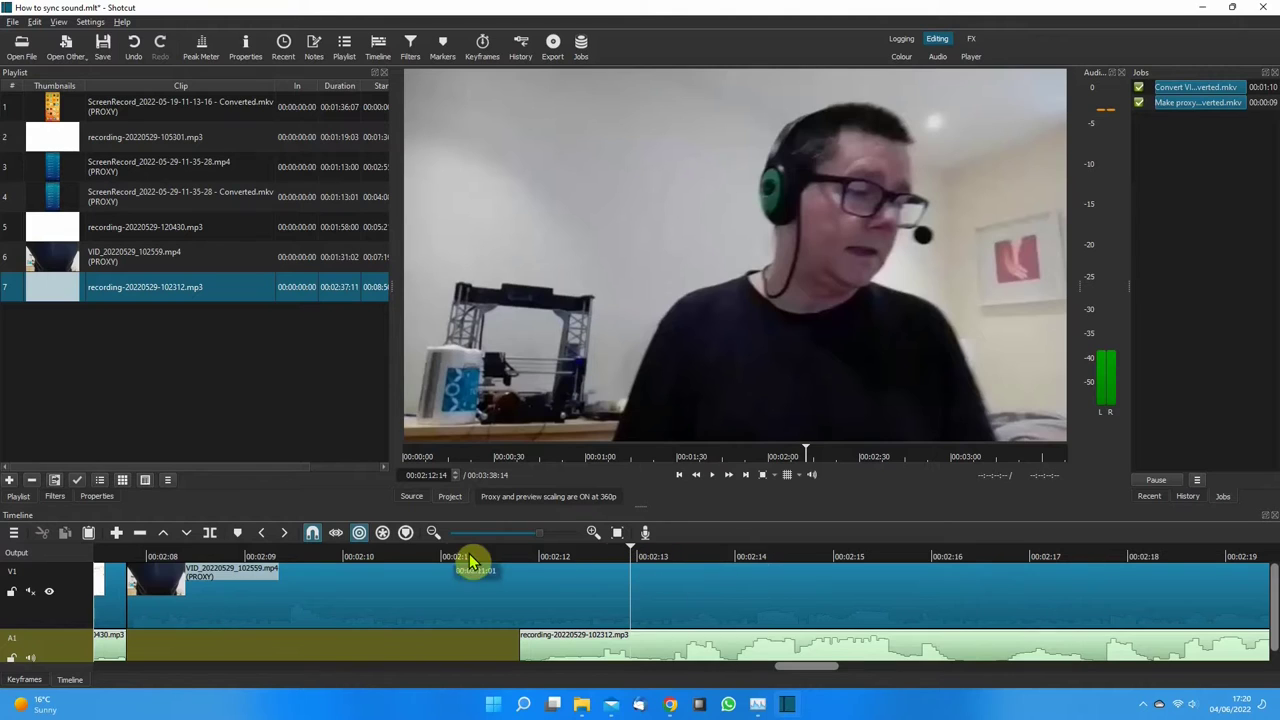
pyautogui.click(384, 536)
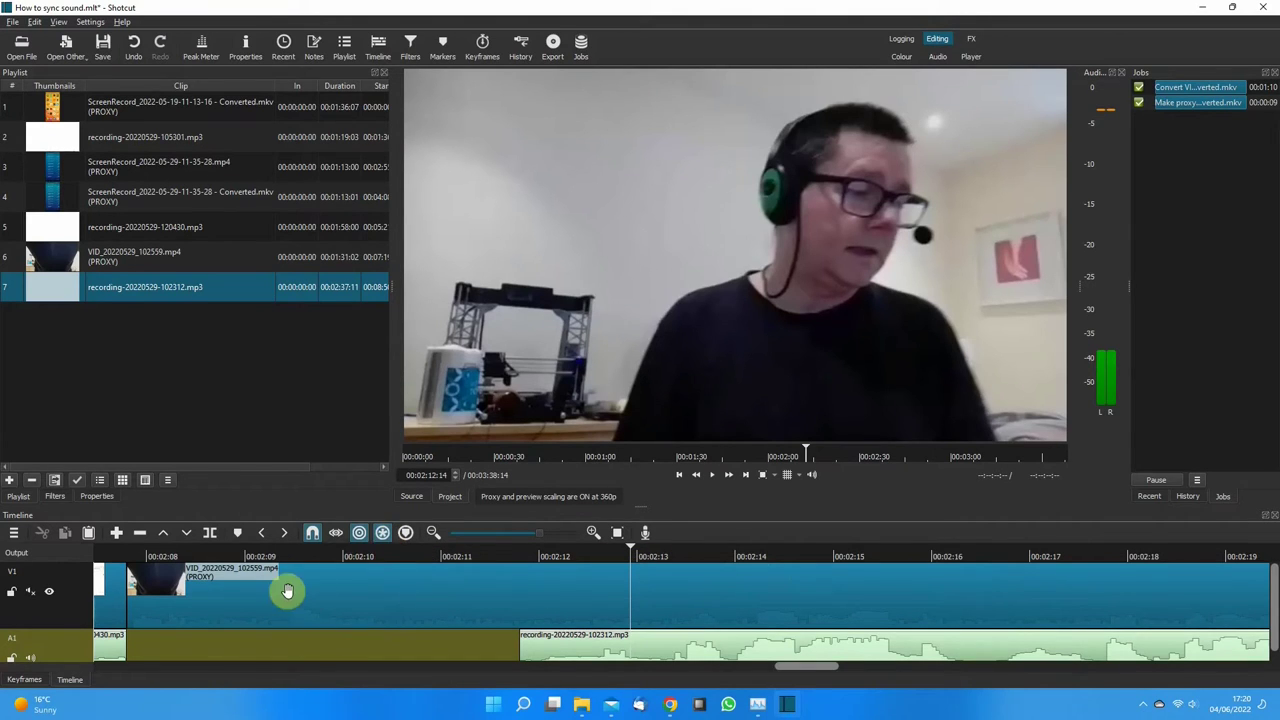
pyautogui.click(211, 534)
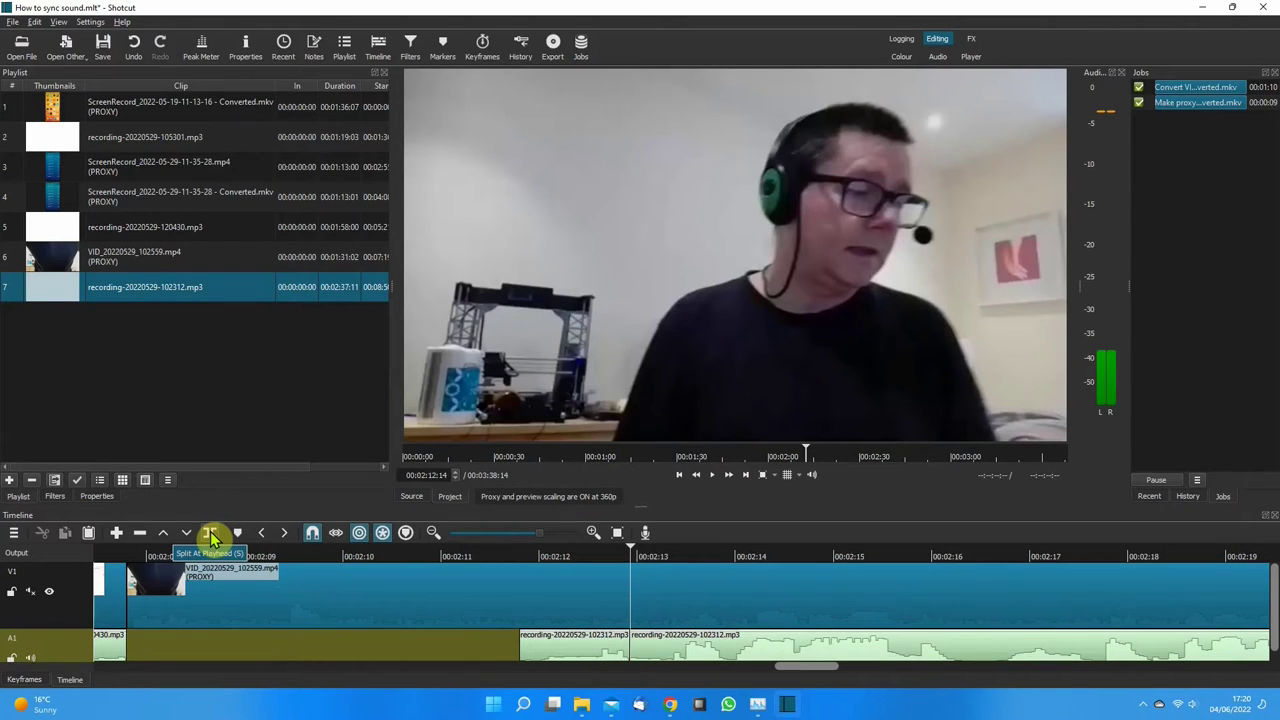
# Select the VID clip, undo the last edit, and scroll the timeline to inspect
pyautogui.click(538, 597)
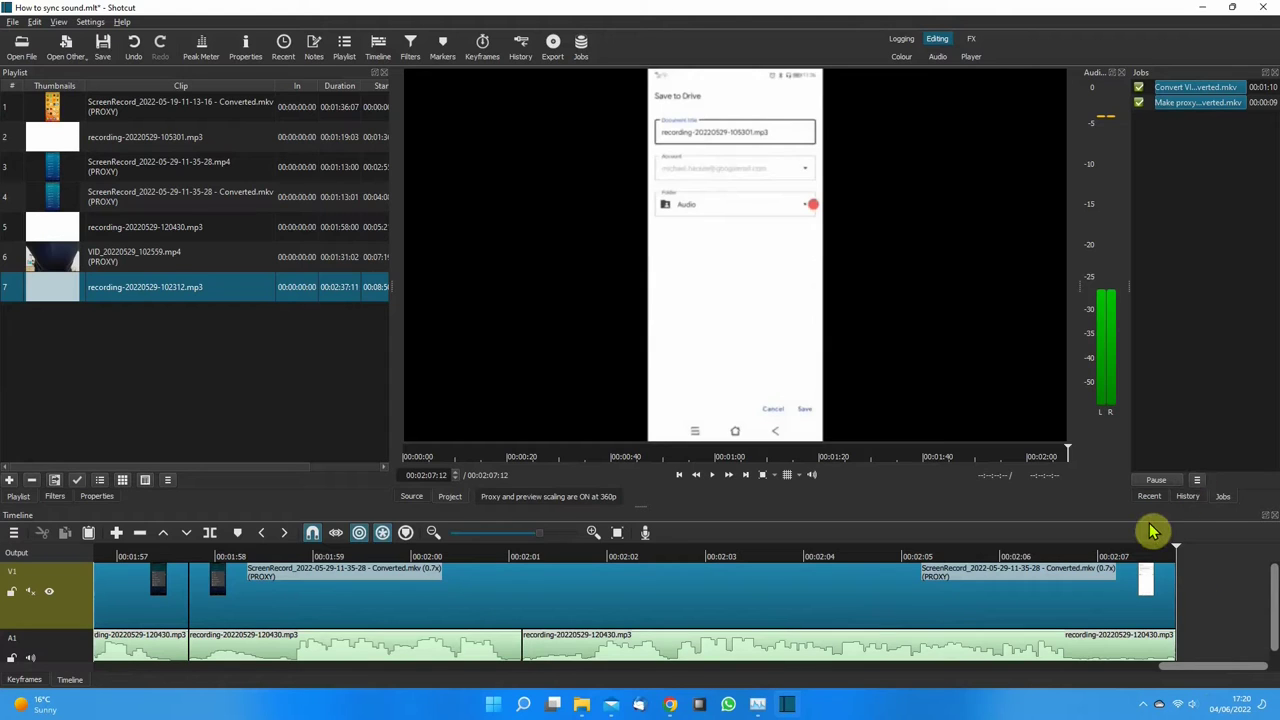
pyautogui.click(134, 55)
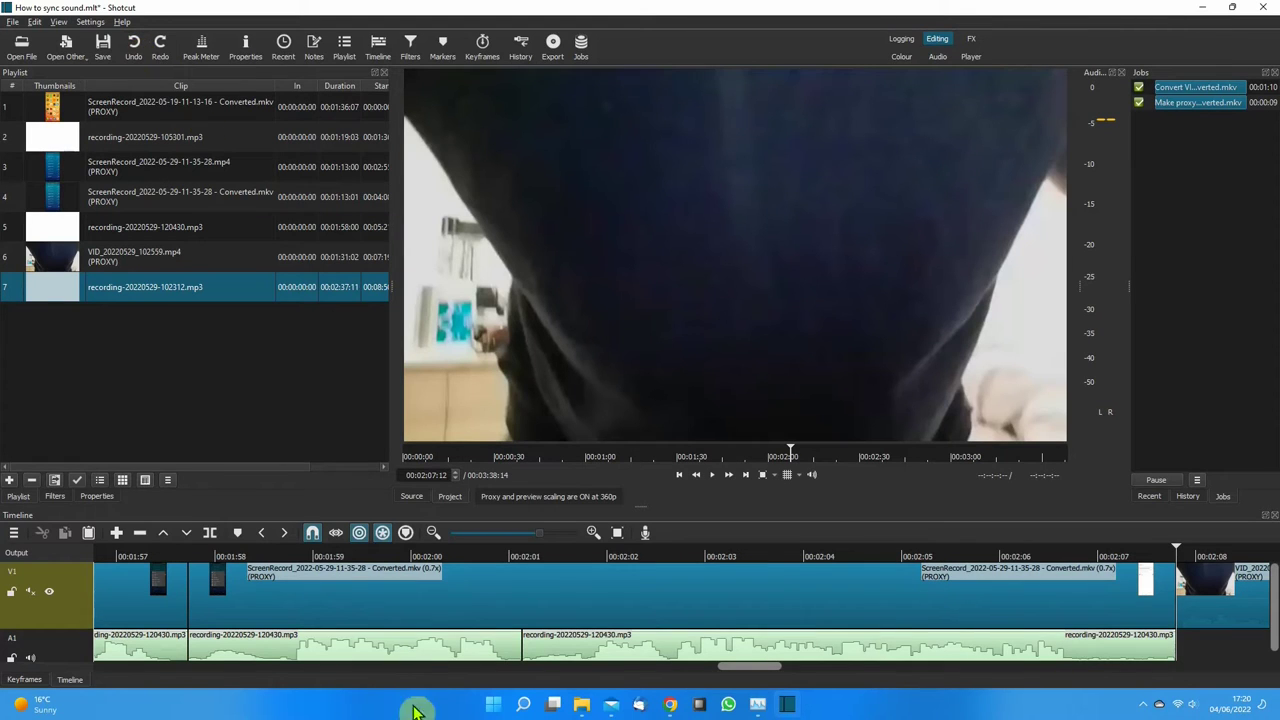
pyautogui.moveTo(749, 675); pyautogui.dragTo(818, 676)
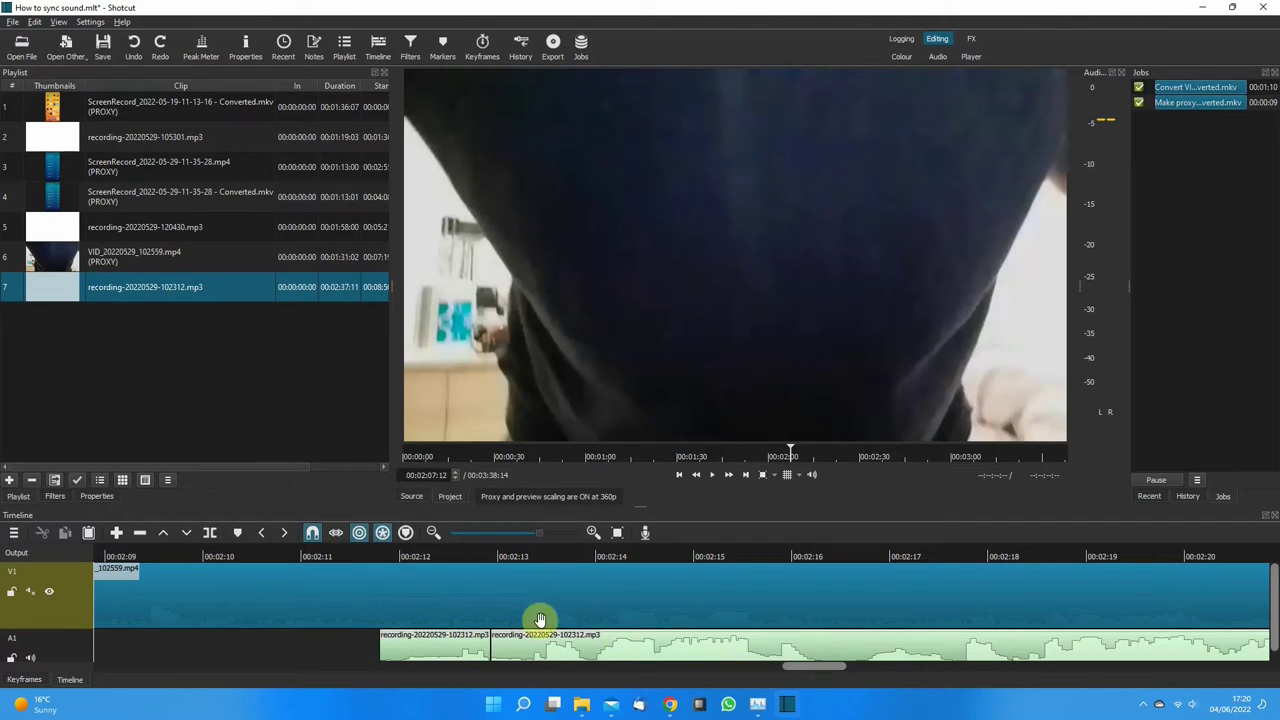
# Undo the split near 00:02:13, rejoining the A1 recording into one clip
pyautogui.click(131, 50)
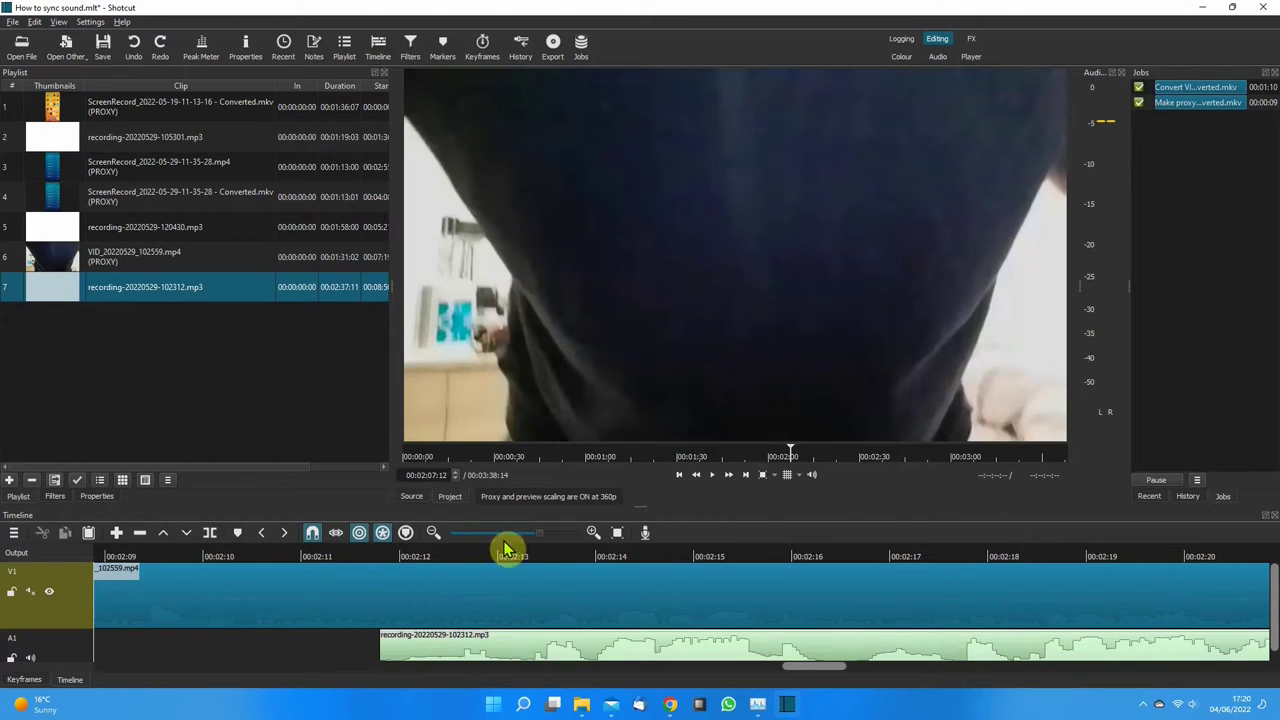
pyautogui.click(140, 603)
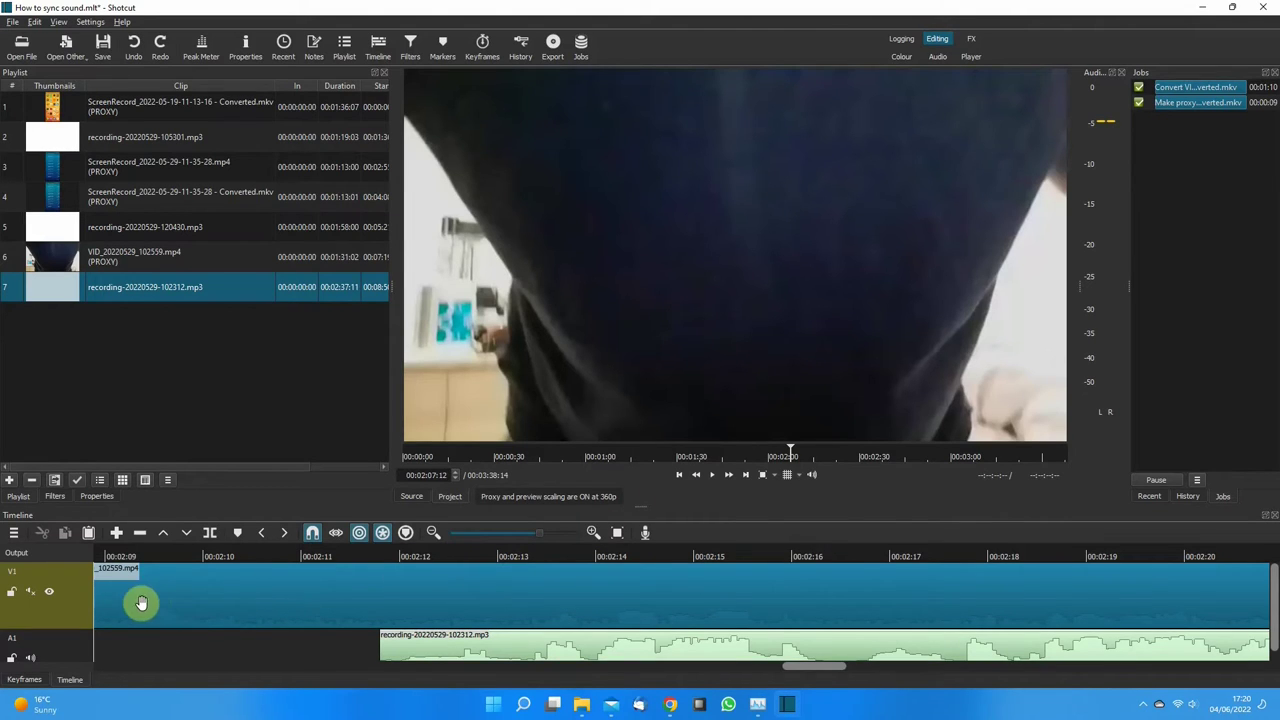
pyautogui.click(226, 600)
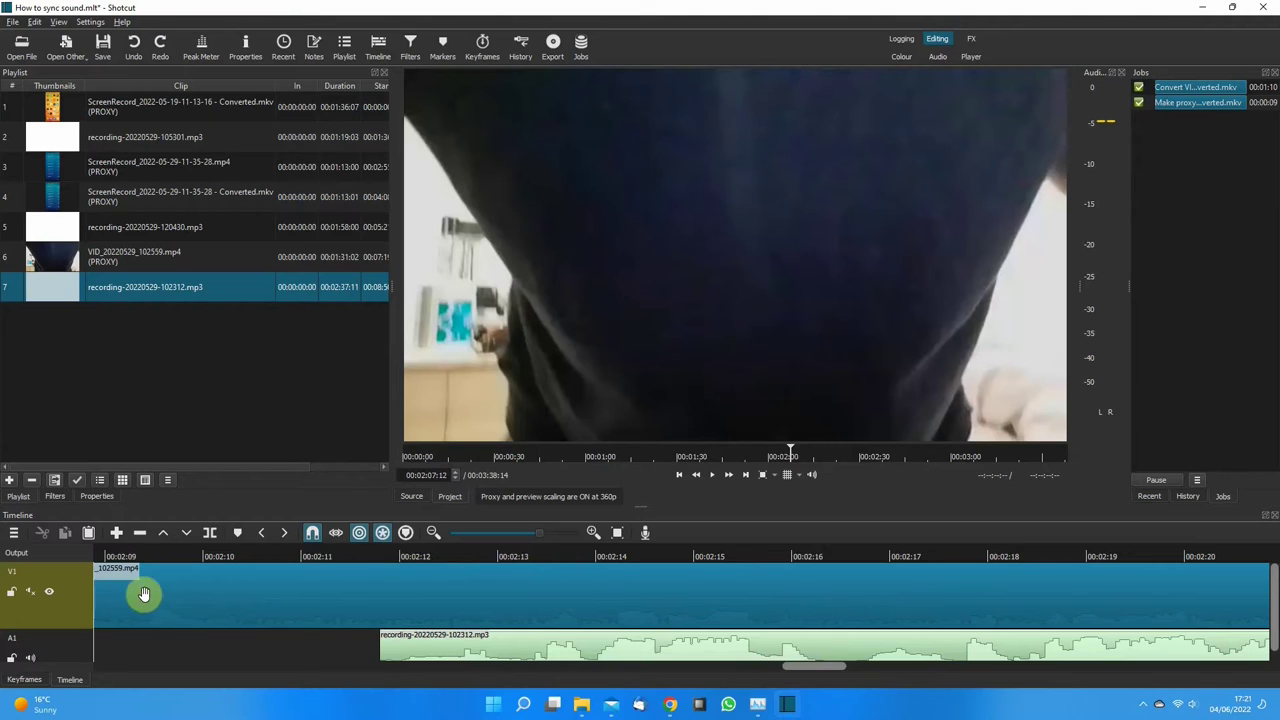
# Split the V1 gameplay clip at 00:02:12:07 and ripple-delete the earlier part
pyautogui.click(448, 557)
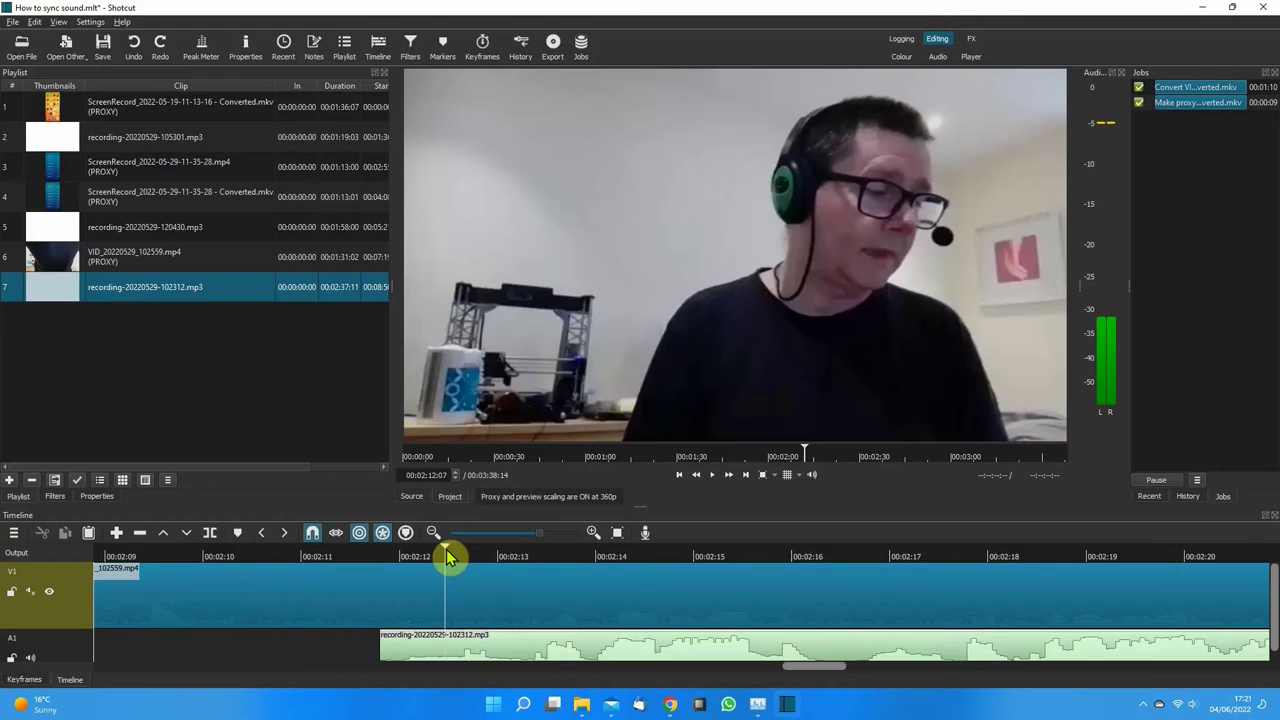
pyautogui.click(415, 592)
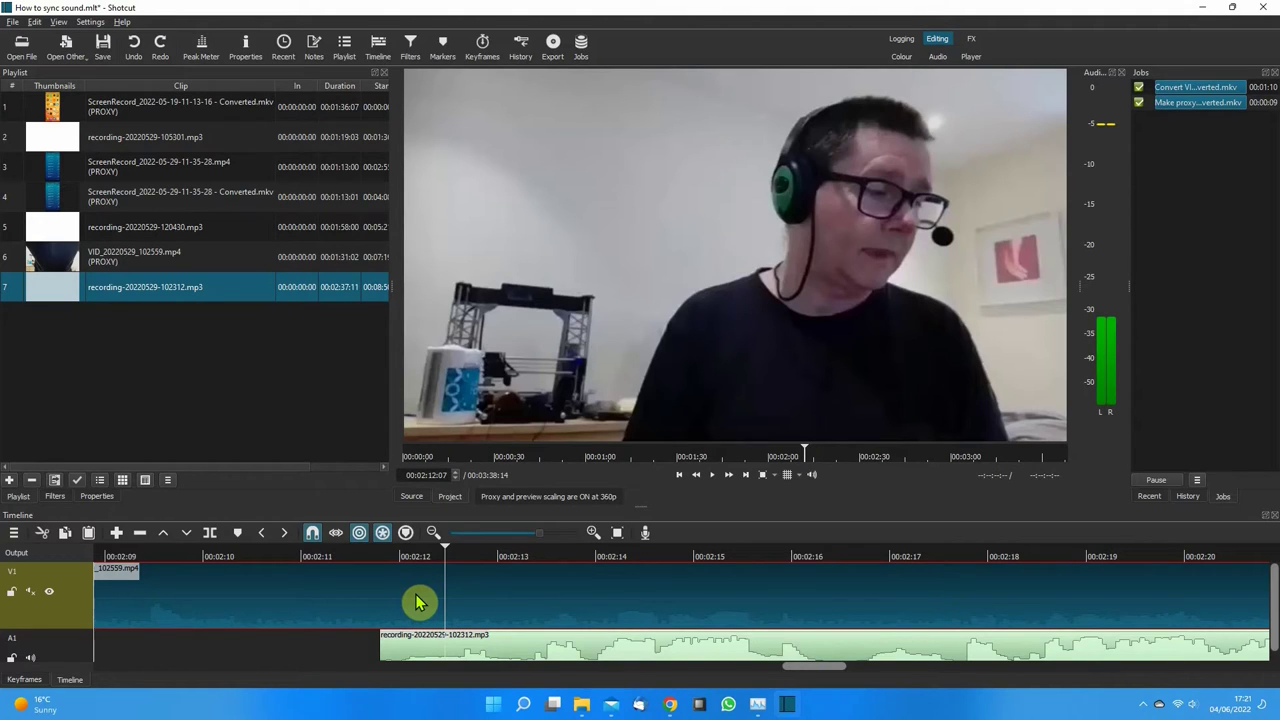
pyautogui.click(210, 538)
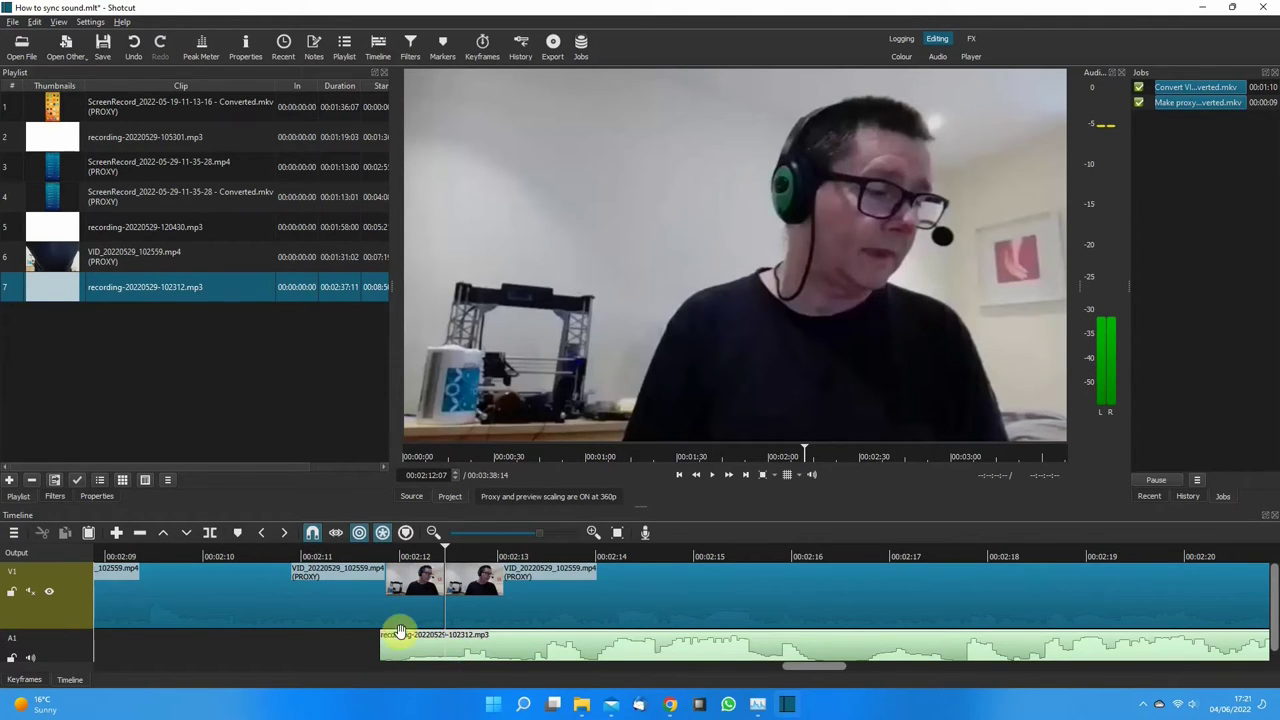
pyautogui.click(309, 593)
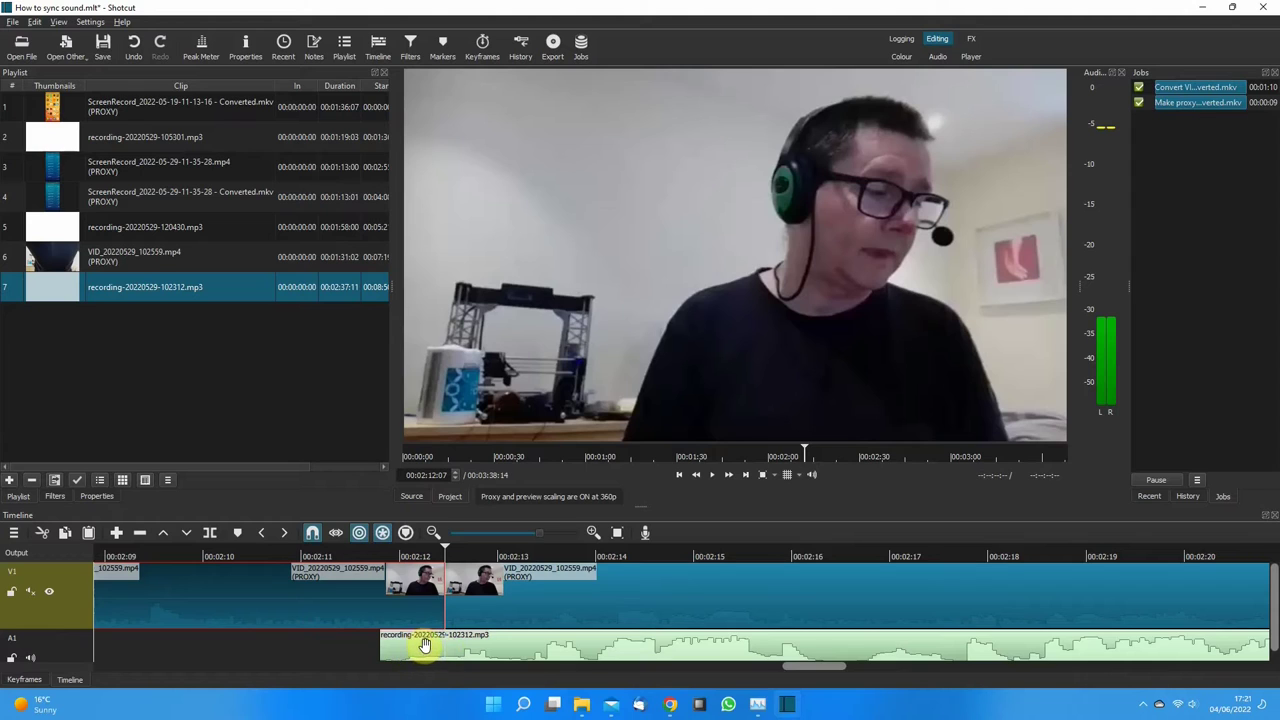
pyautogui.click(143, 538)
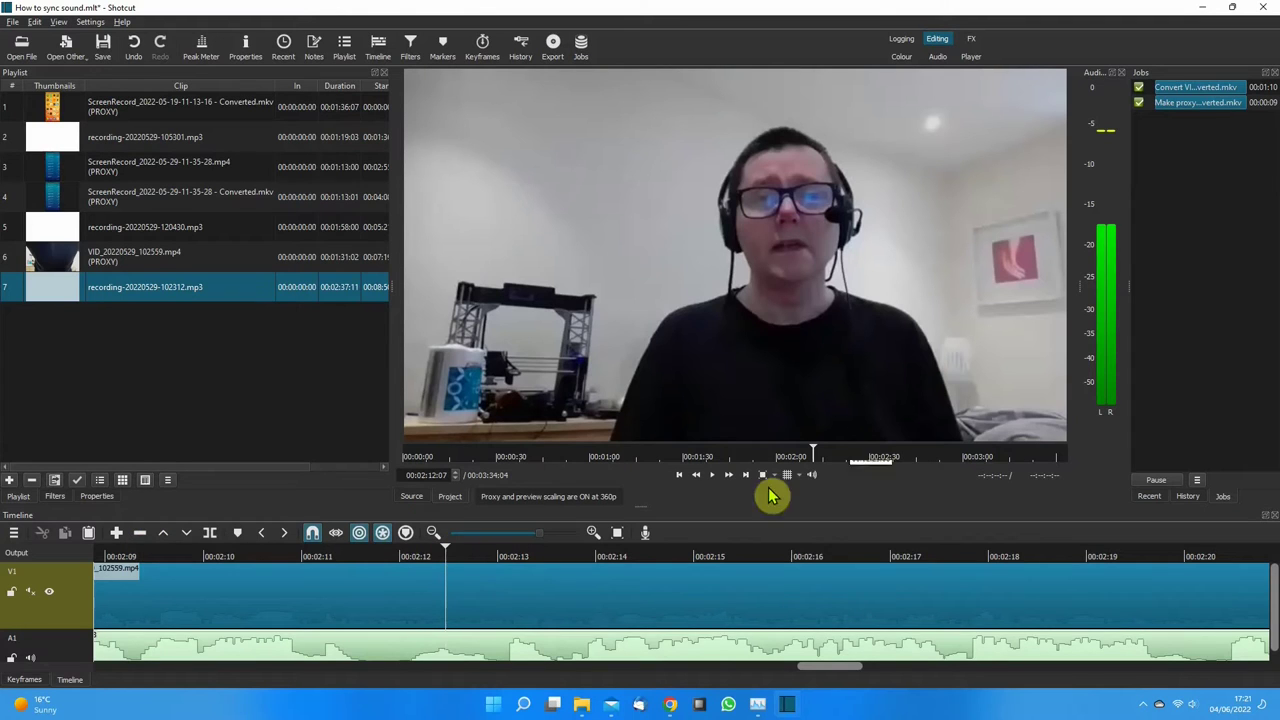
pyautogui.click(679, 480)
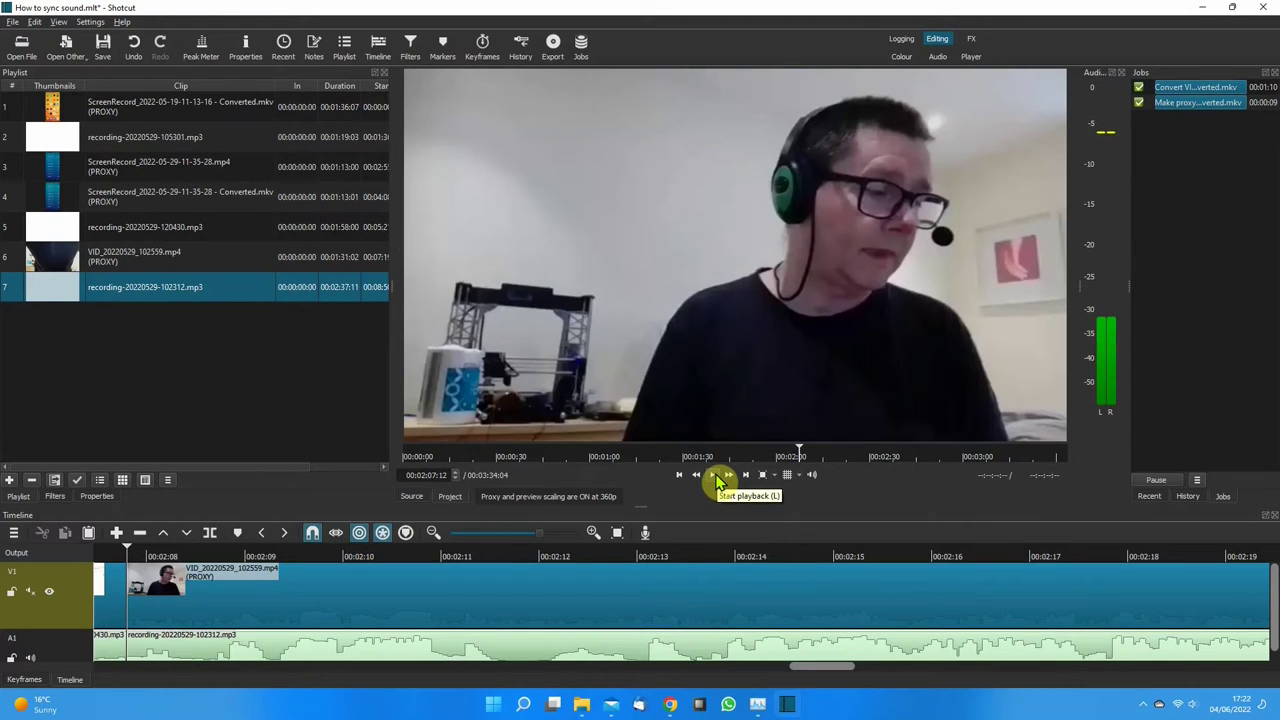
pyautogui.click(716, 479)
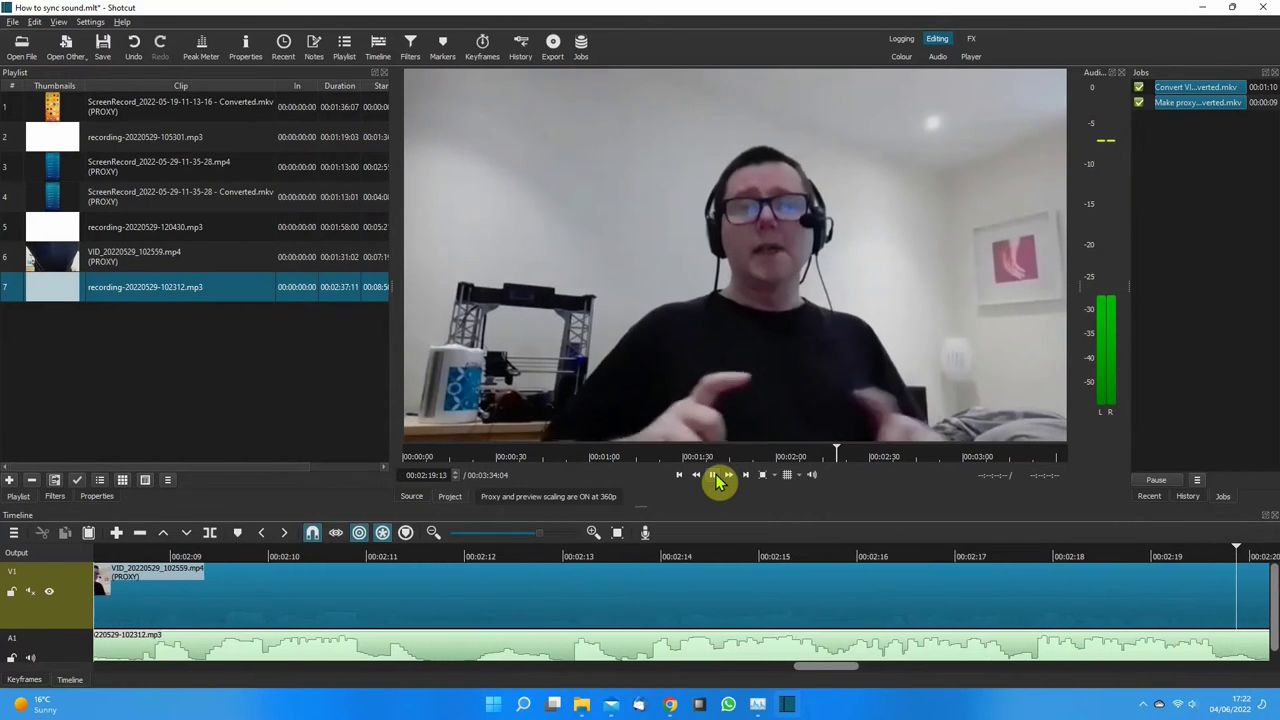
pyautogui.click(719, 478)
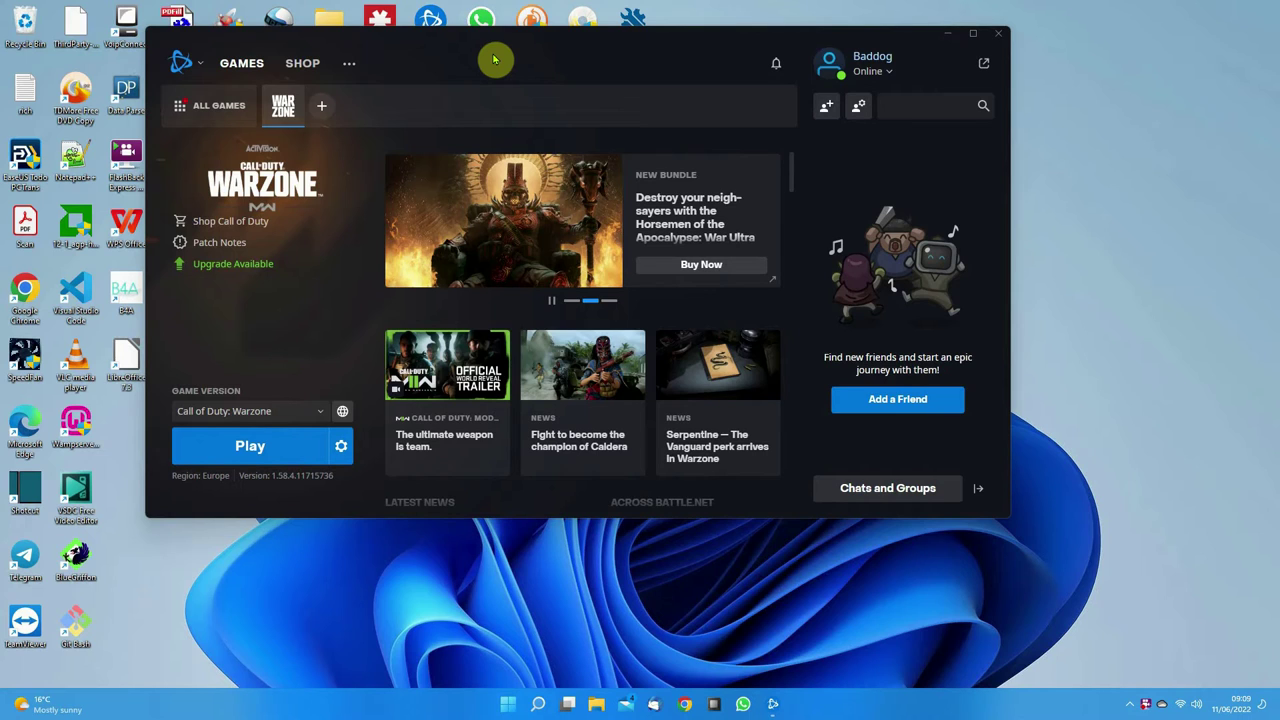
# Launch Call of Duty: Warzone from Battle.net
pyautogui.click(276, 453)
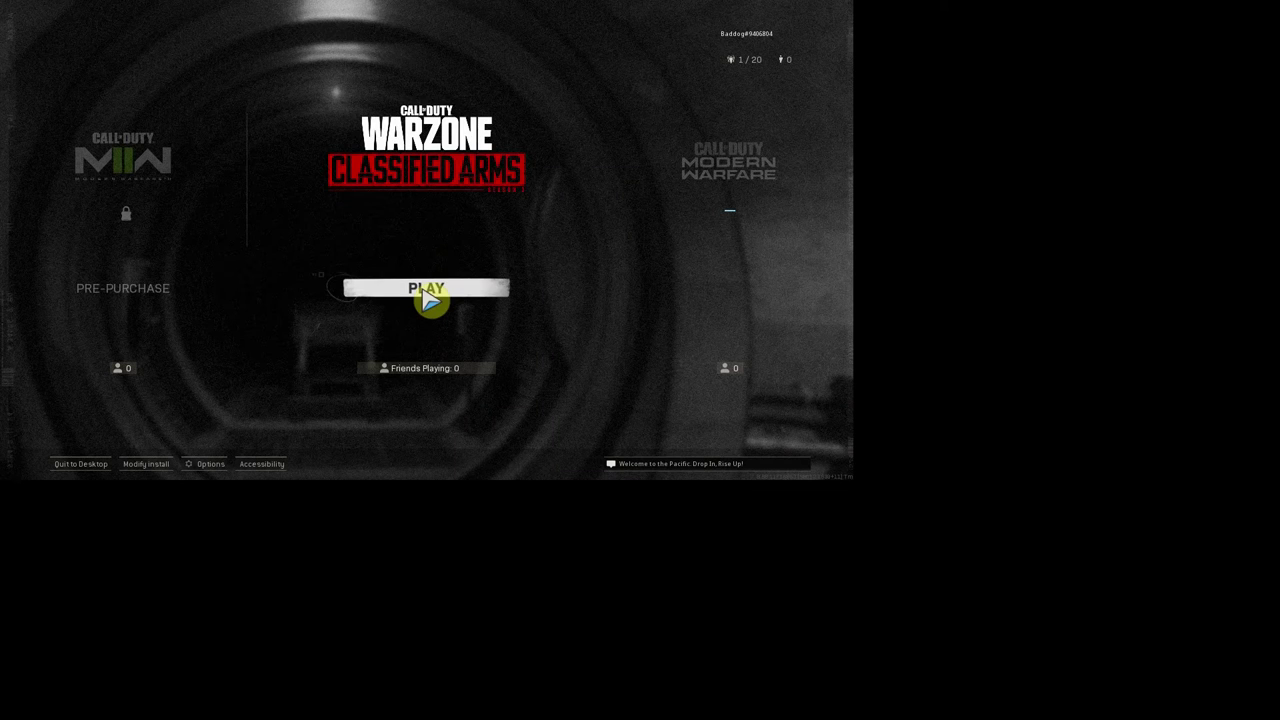
# Enter Warzone, dismiss the Message of the Day and queue for a Battle Royale BR Solos match
pyautogui.click(426, 296)
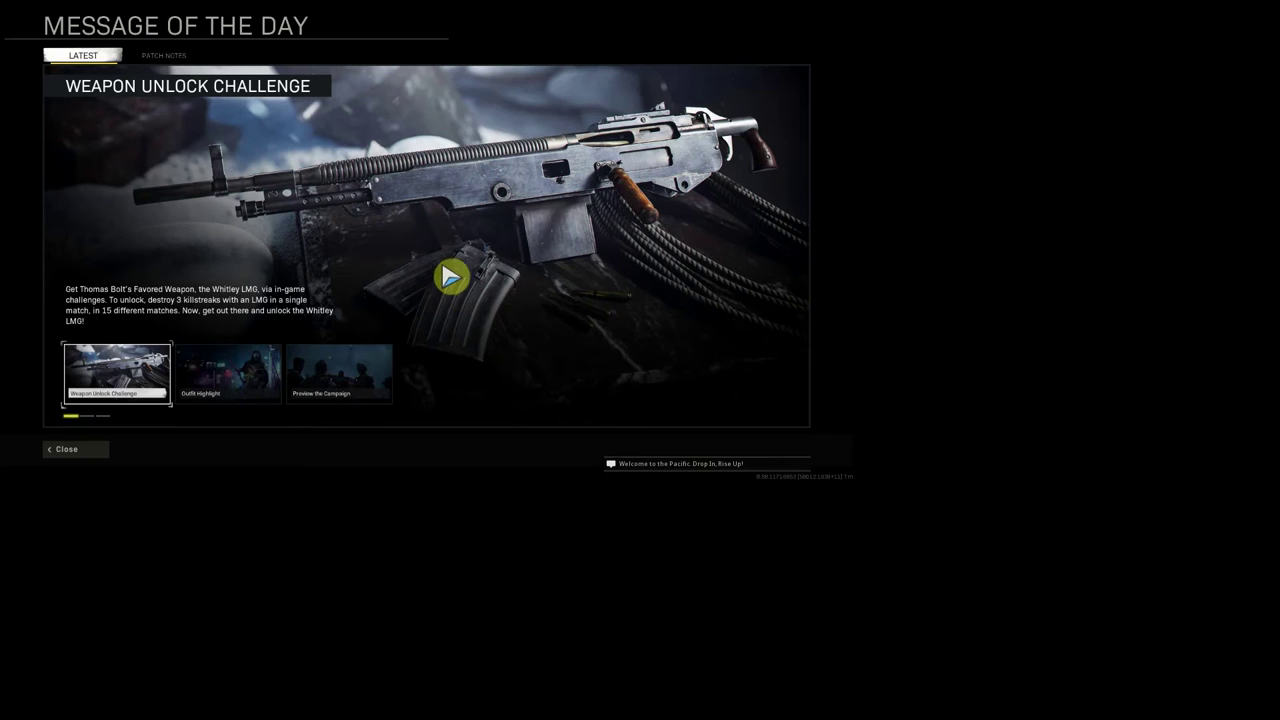
pyautogui.click(70, 455)
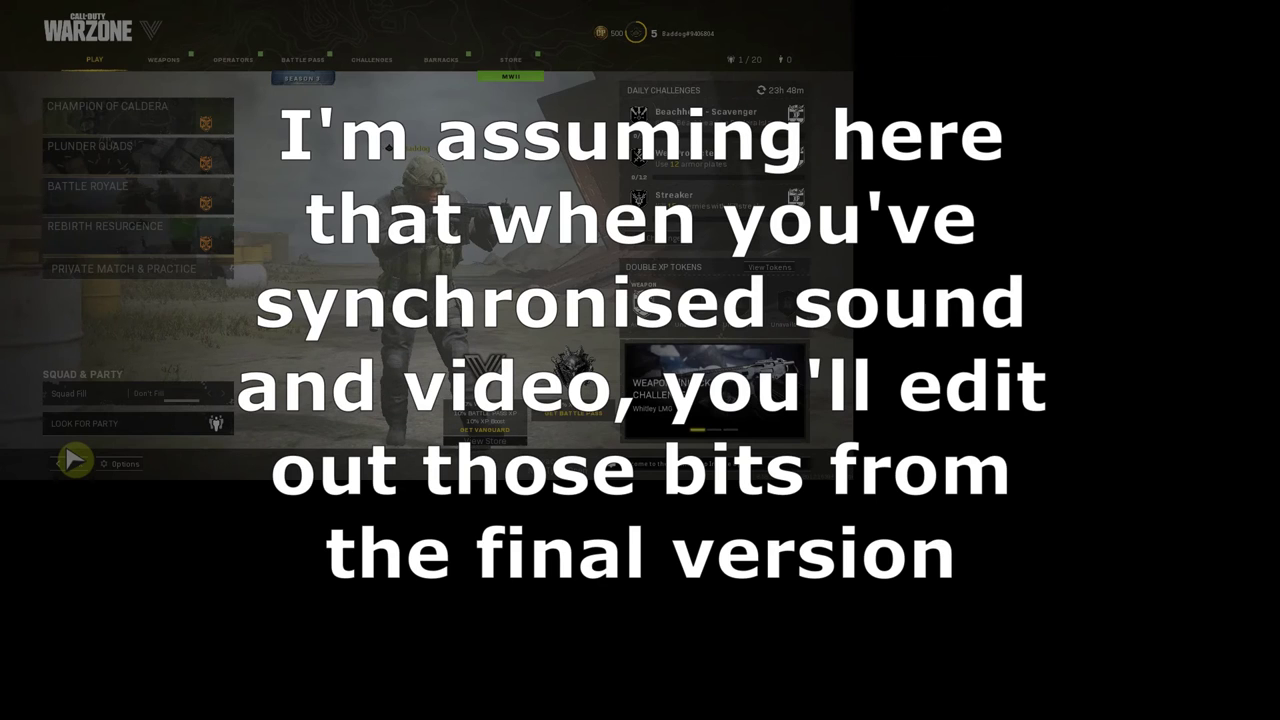
pyautogui.click(88, 190)
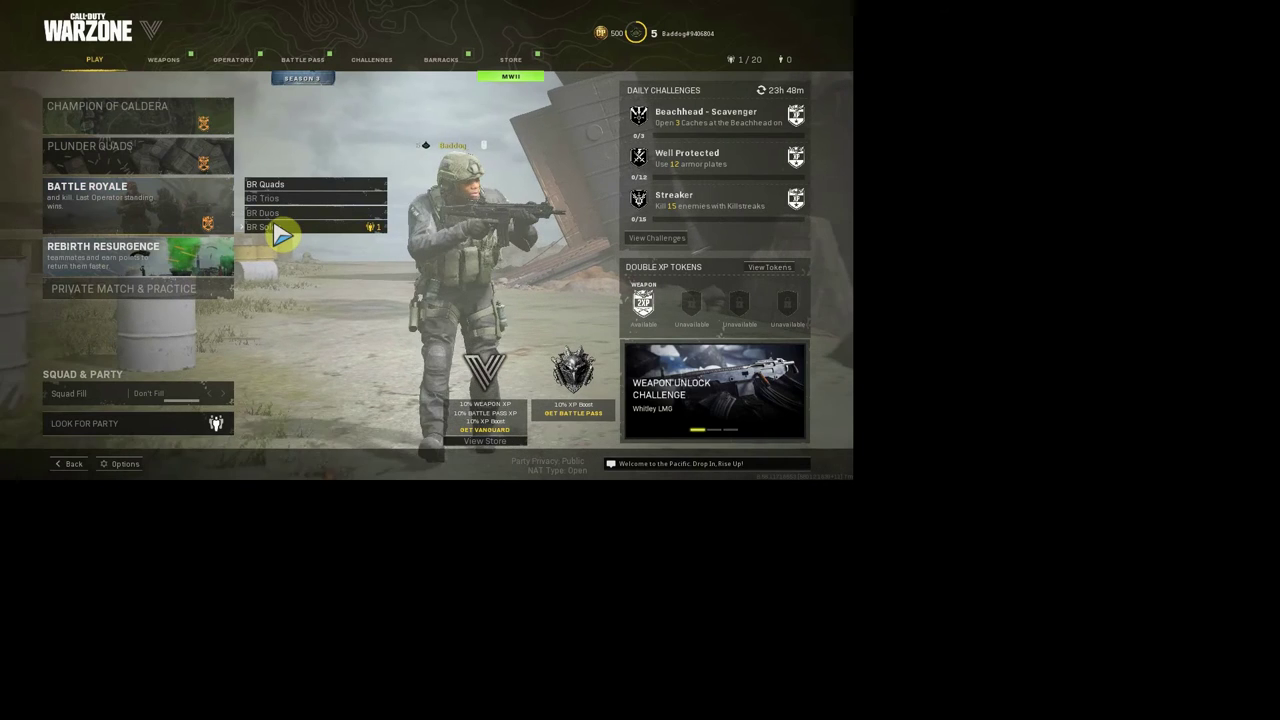
pyautogui.click(279, 231)
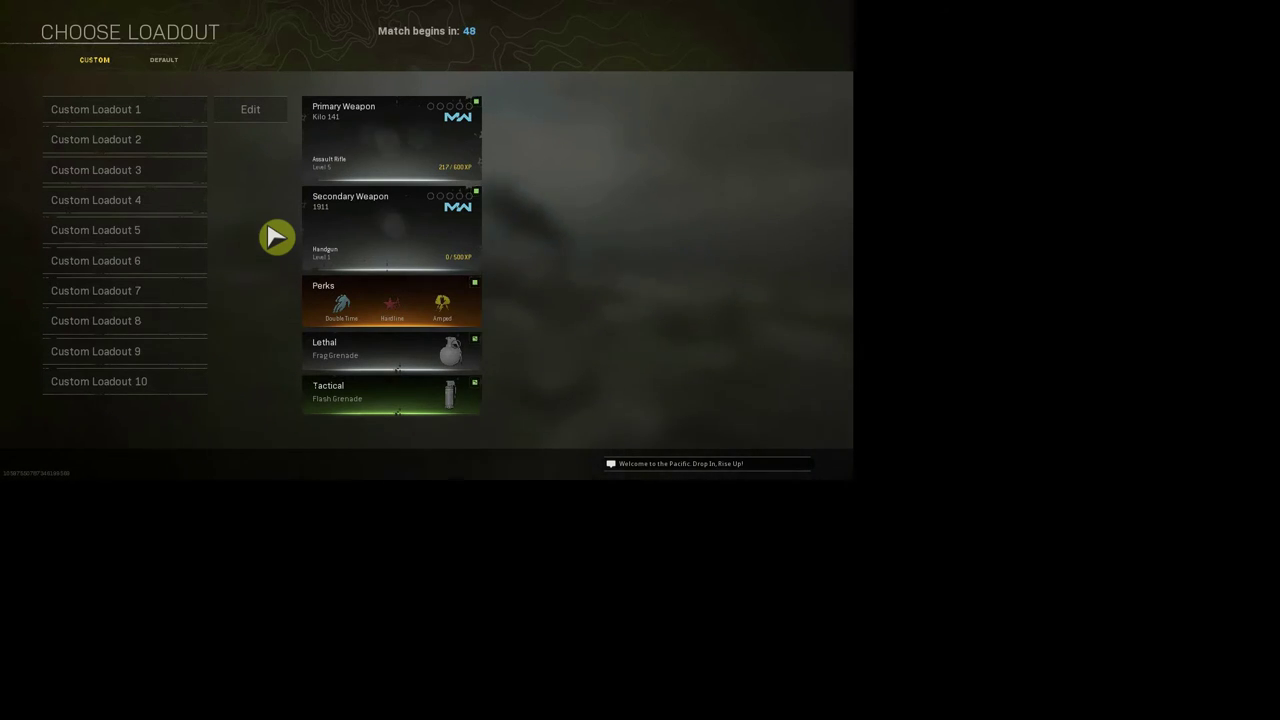
# Leave the loadout screen and move across the beach and dunes near Industrial Docks until killed
pyautogui.click(145, 108)
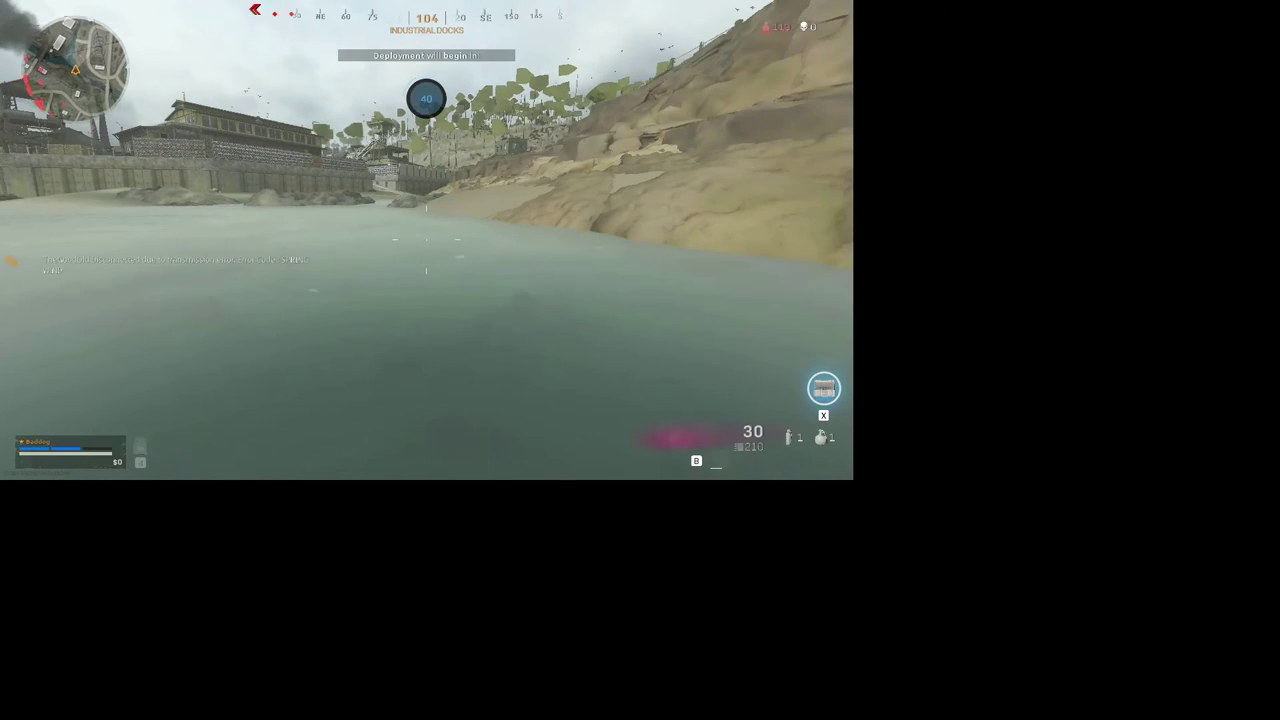
pyautogui.press('w')
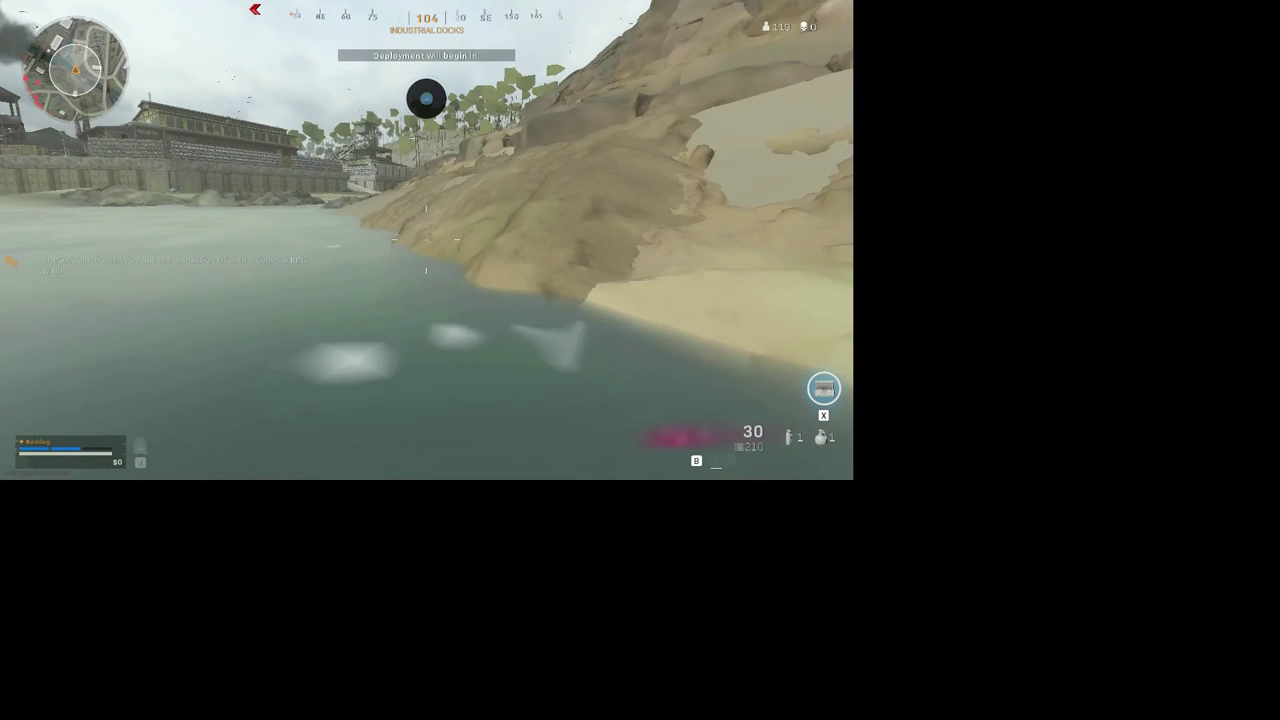
pyautogui.press('w')
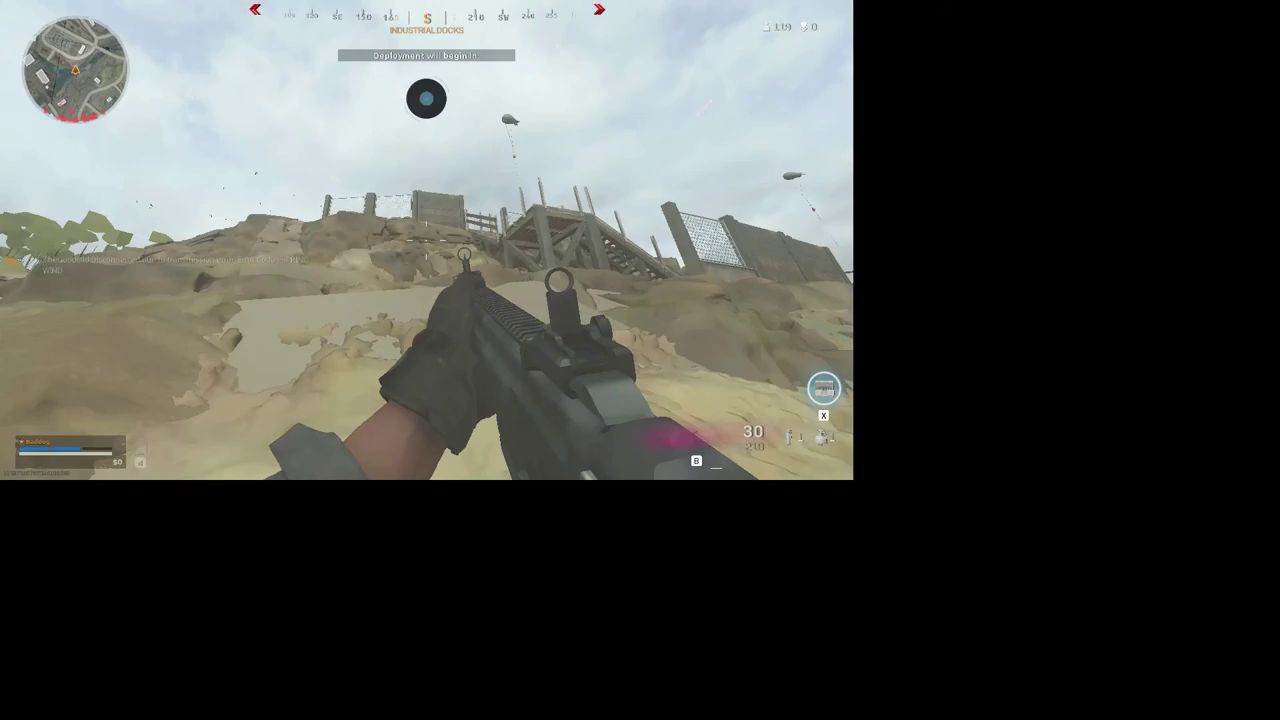
pyautogui.press('w')
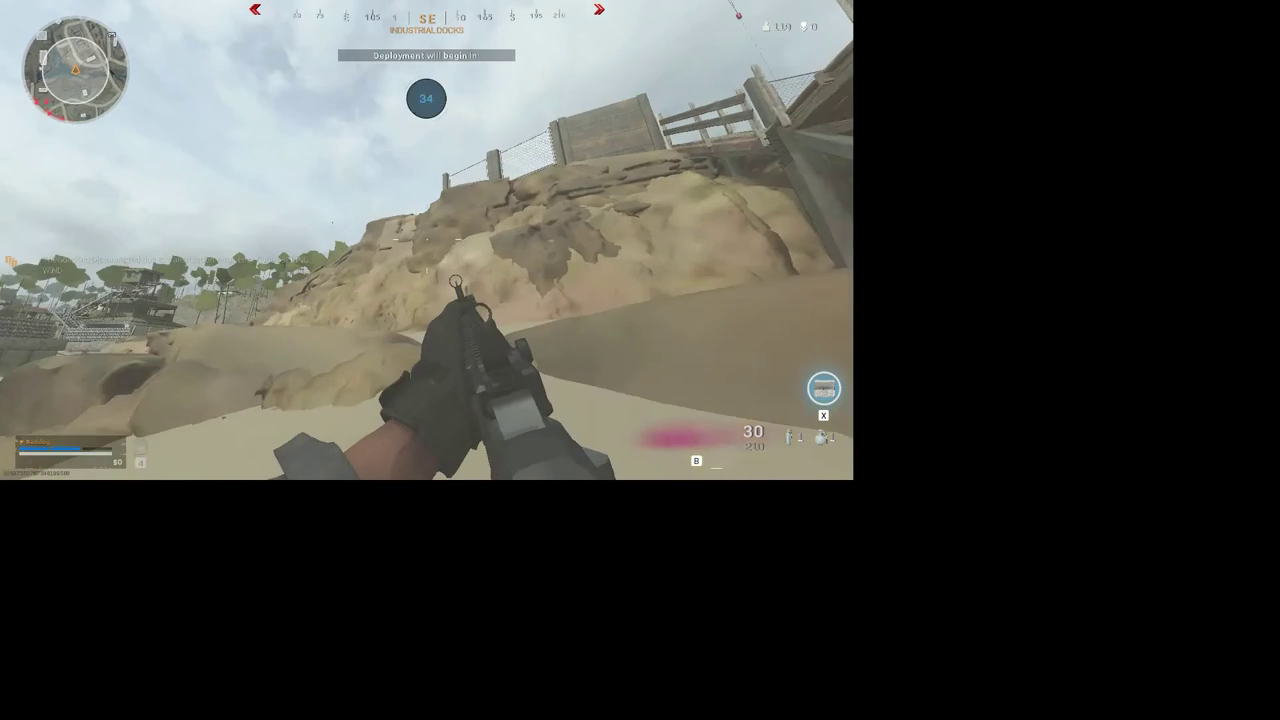
pyautogui.press('w')
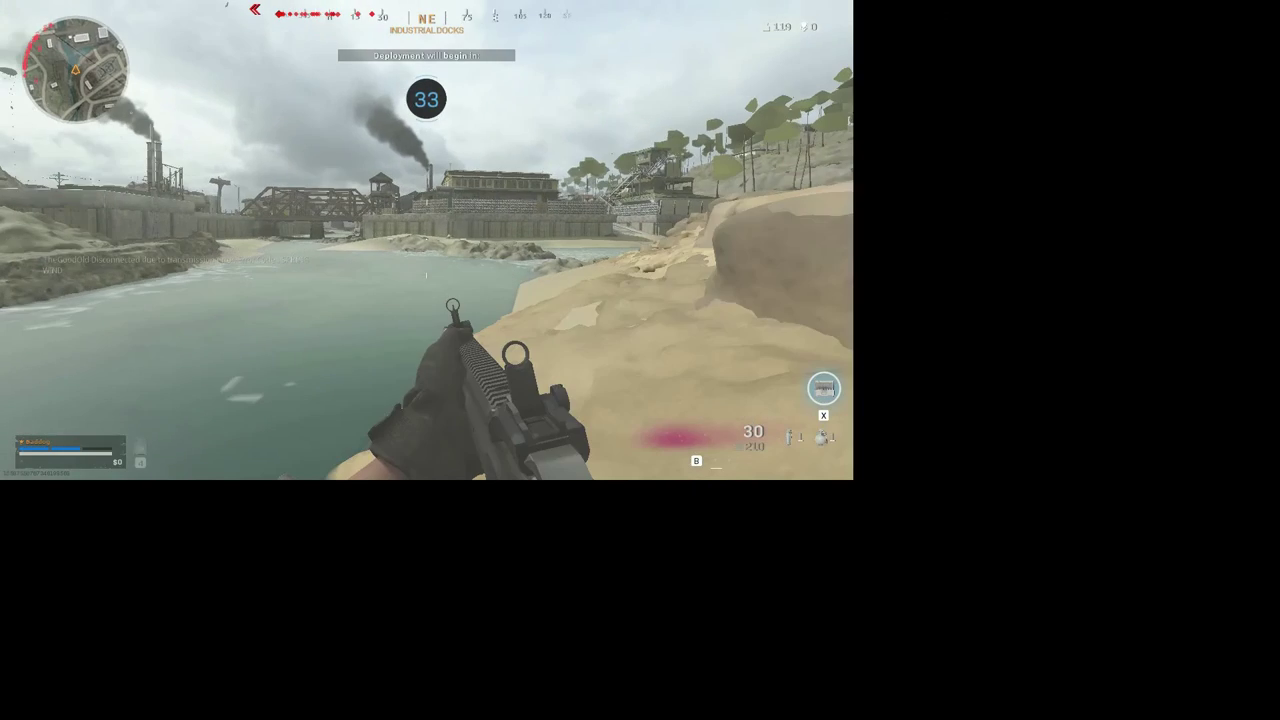
pyautogui.press('w')
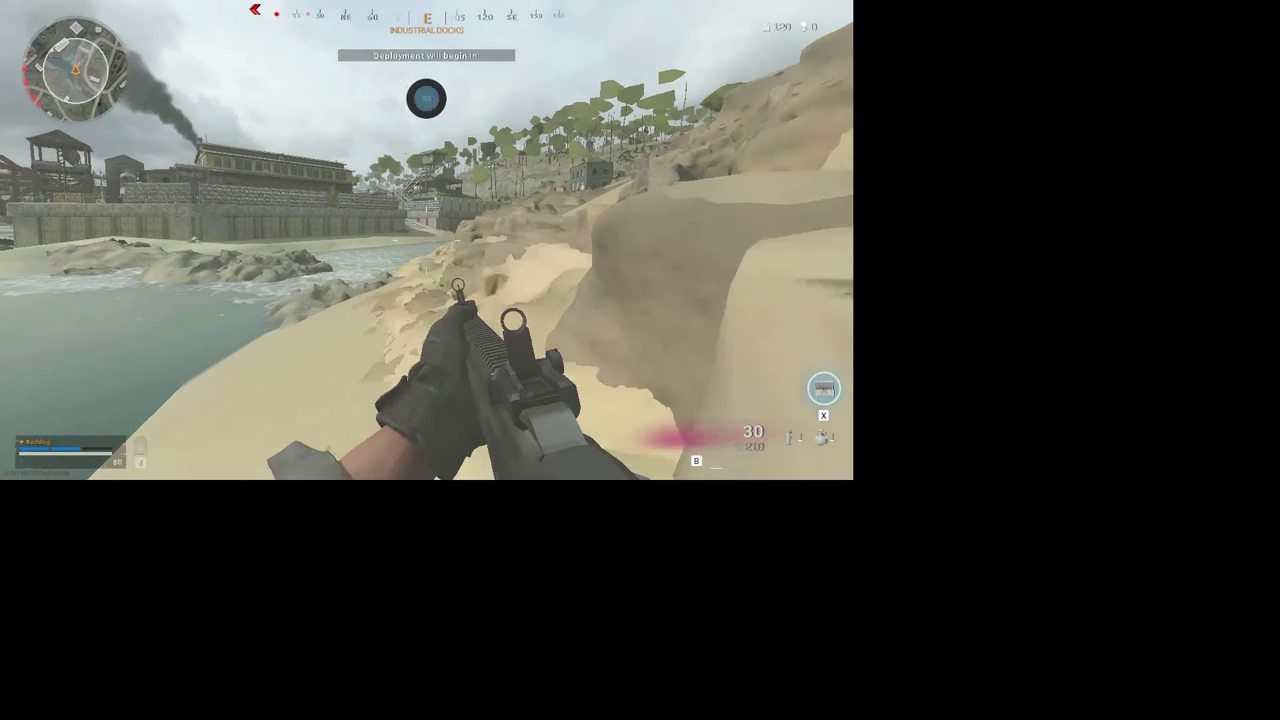
pyautogui.press('w')
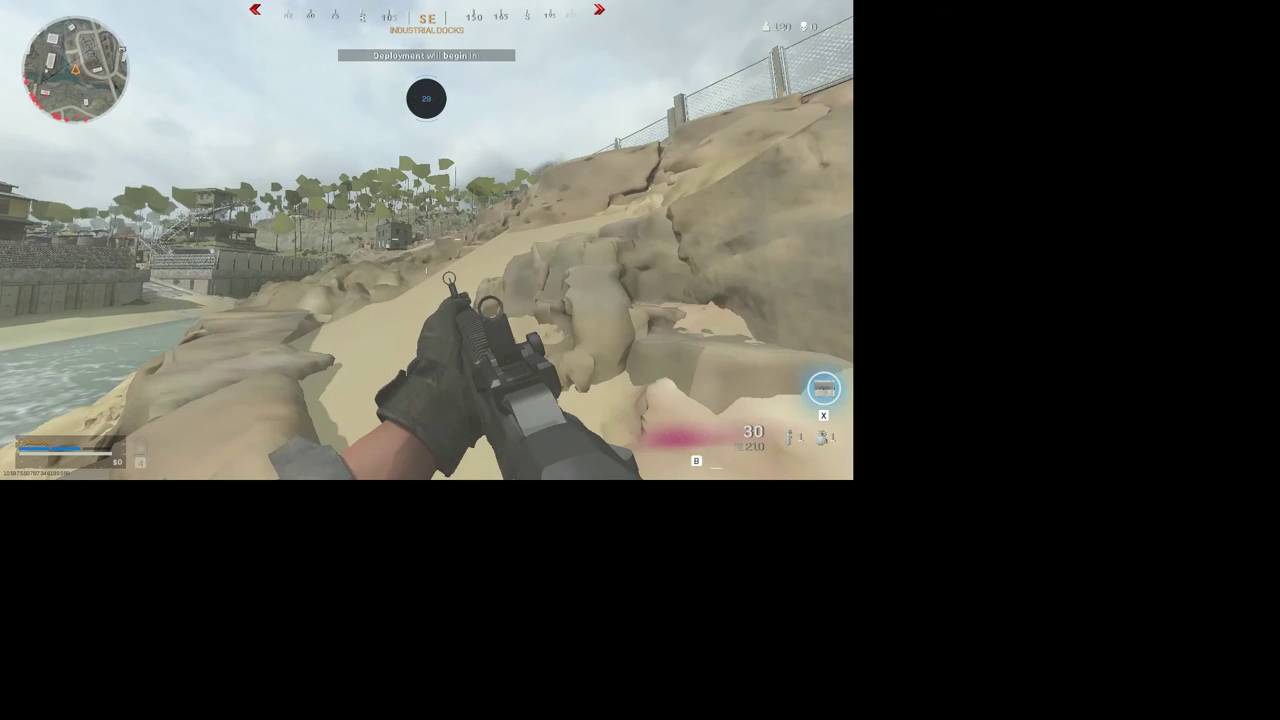
pyautogui.press('w')
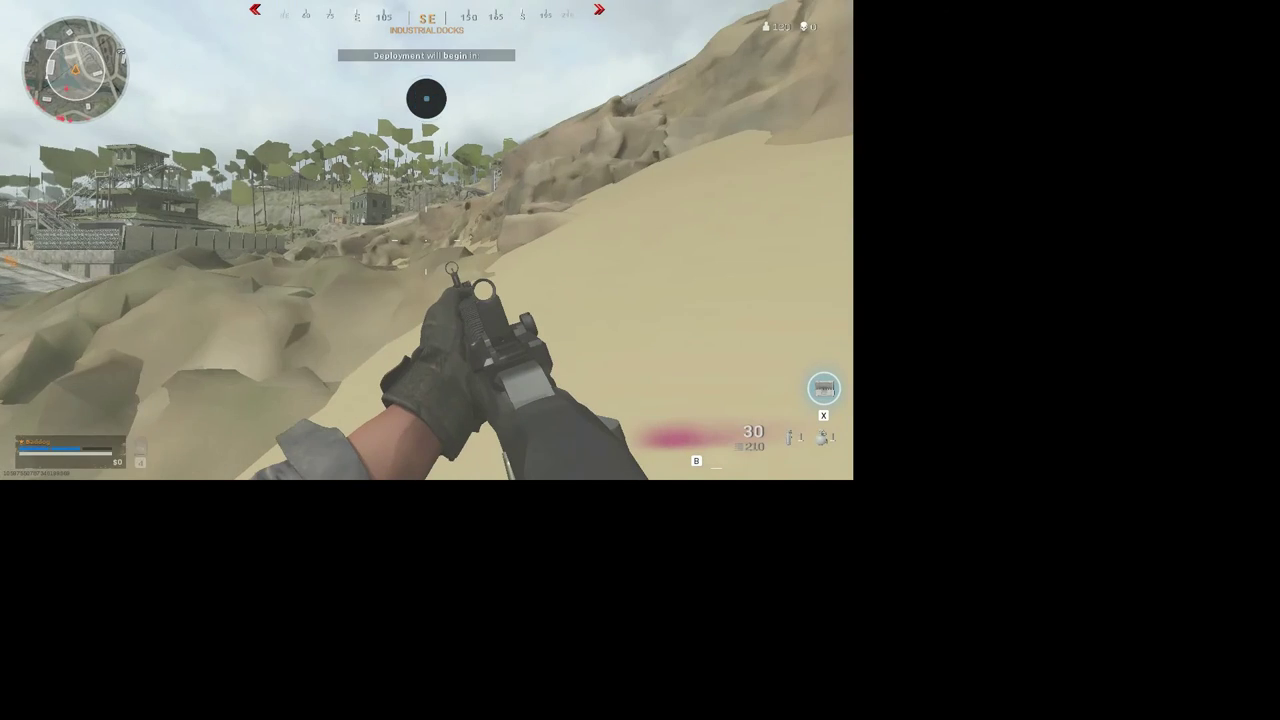
pyautogui.press('w')
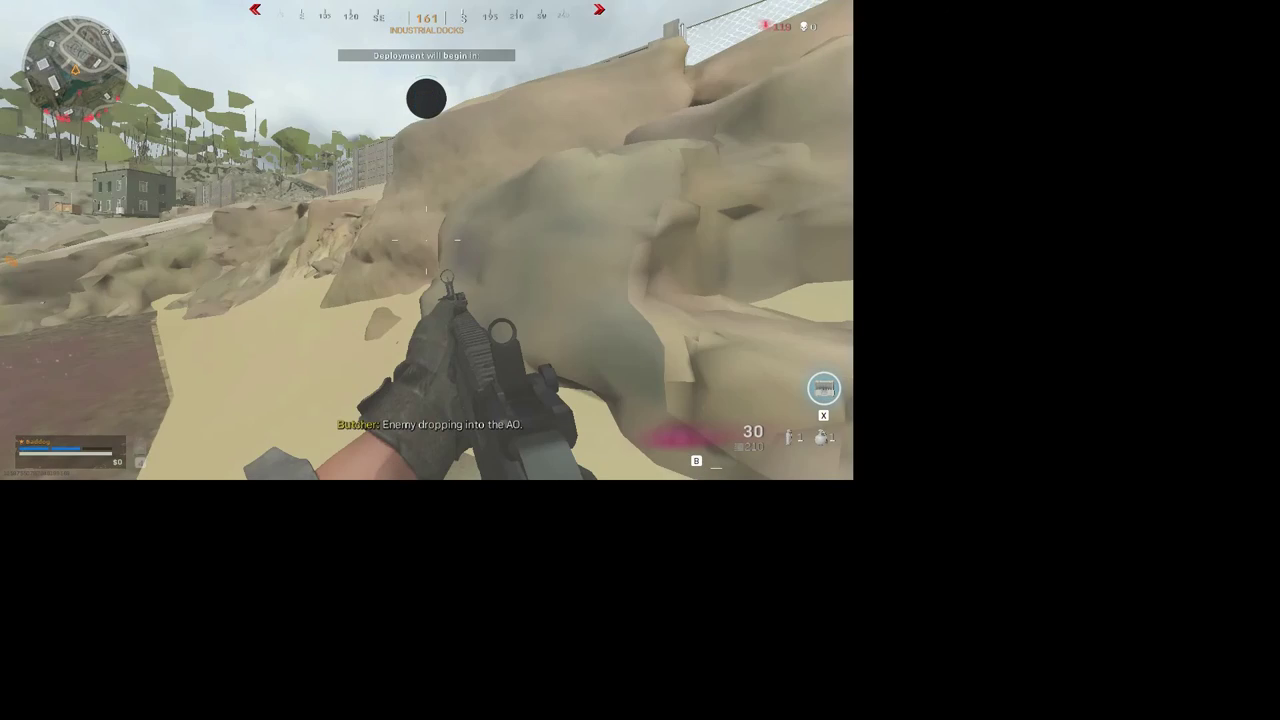
pyautogui.press('w')
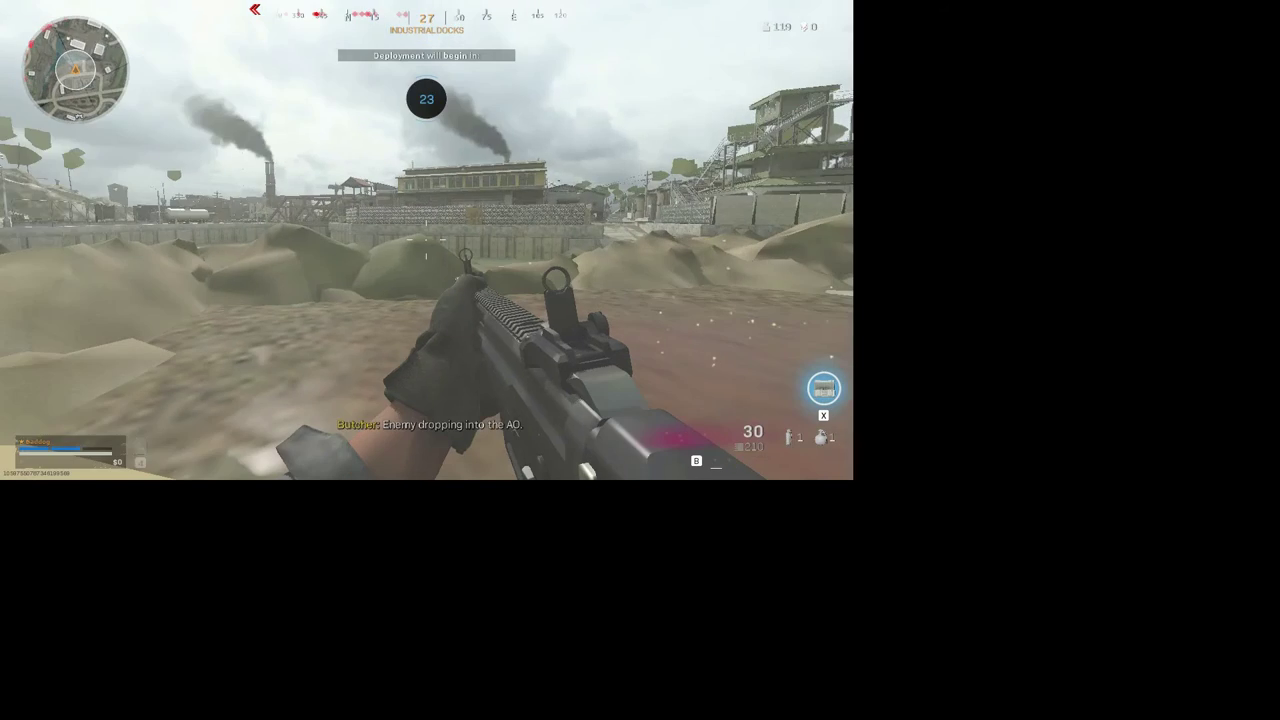
pyautogui.press('w')
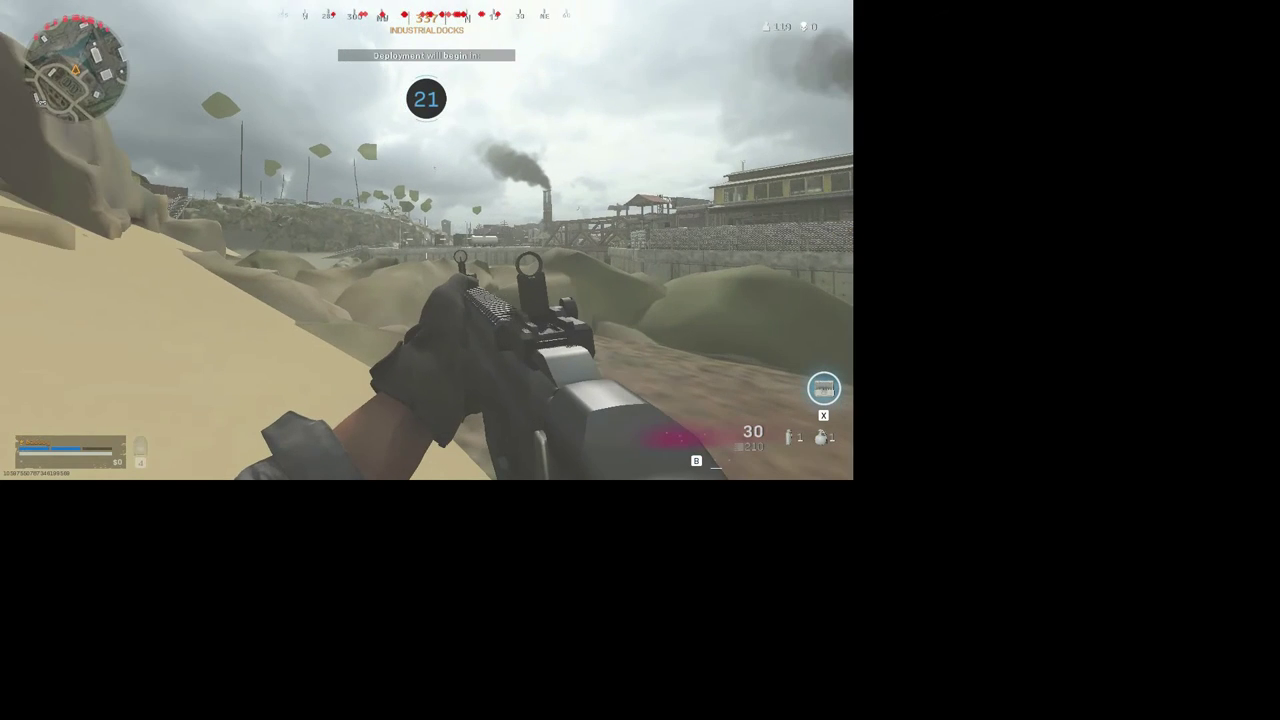
pyautogui.press('w')
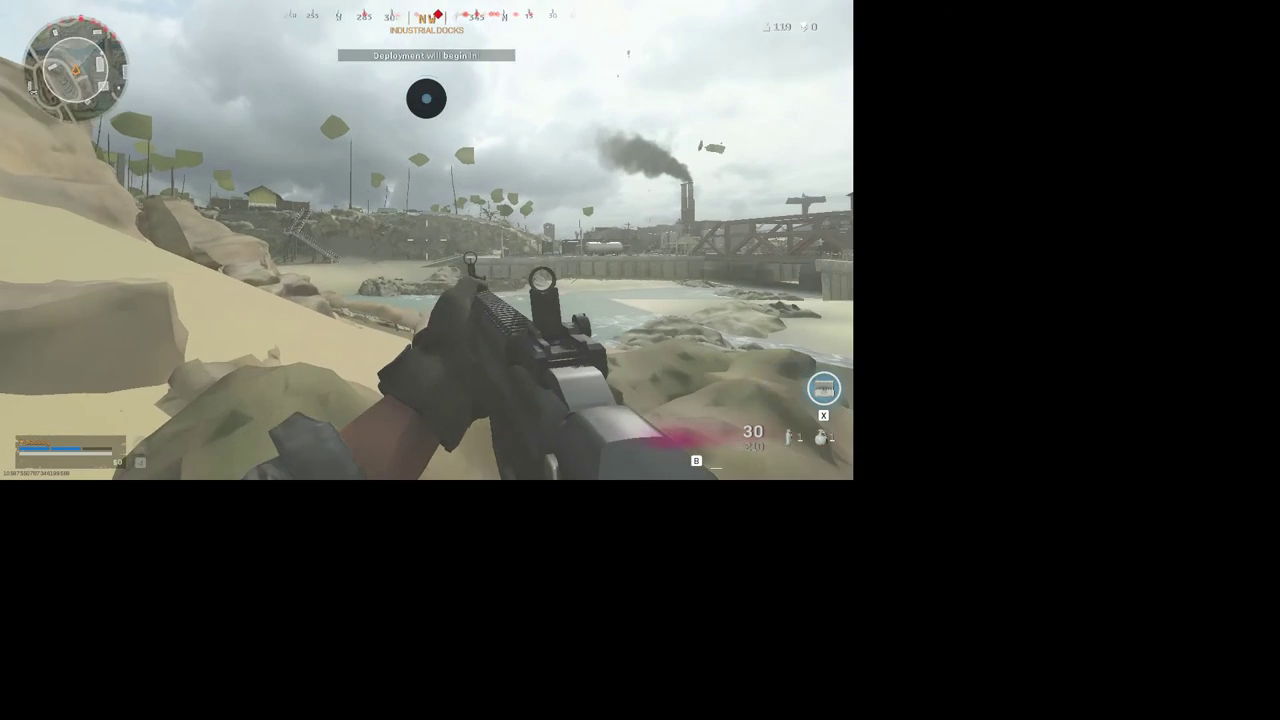
pyautogui.press('w')
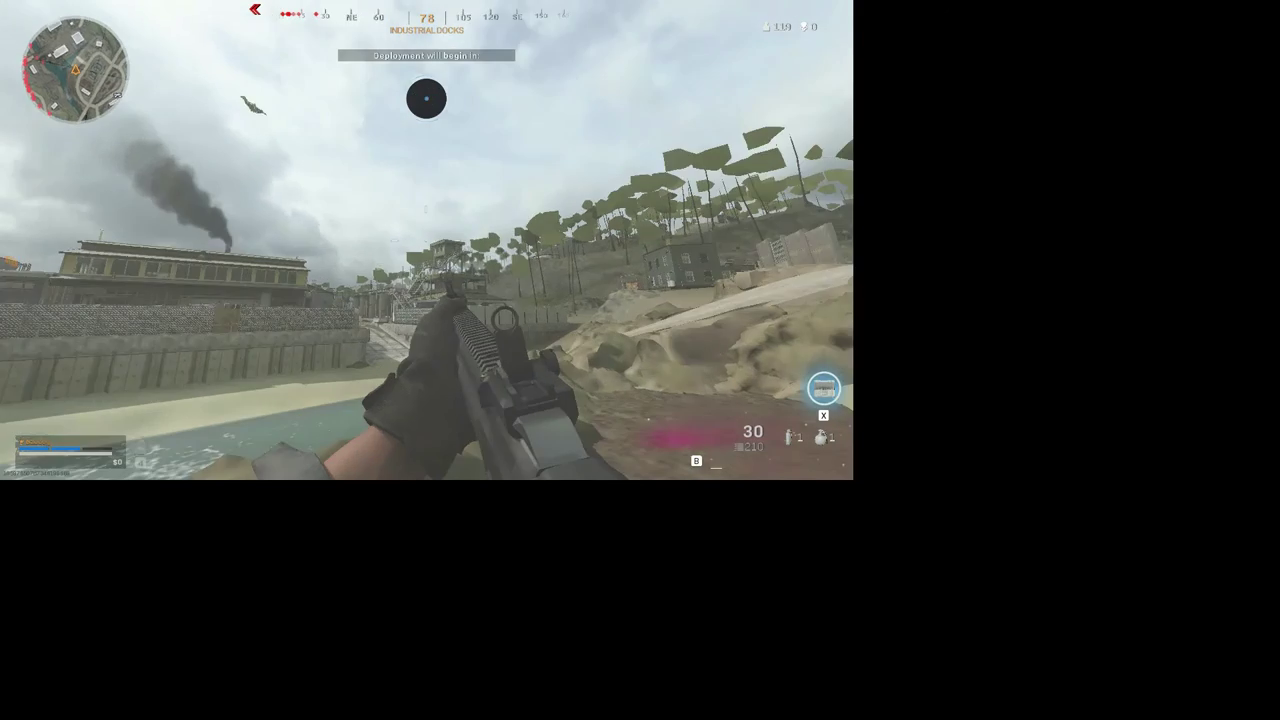
pyautogui.press('w')
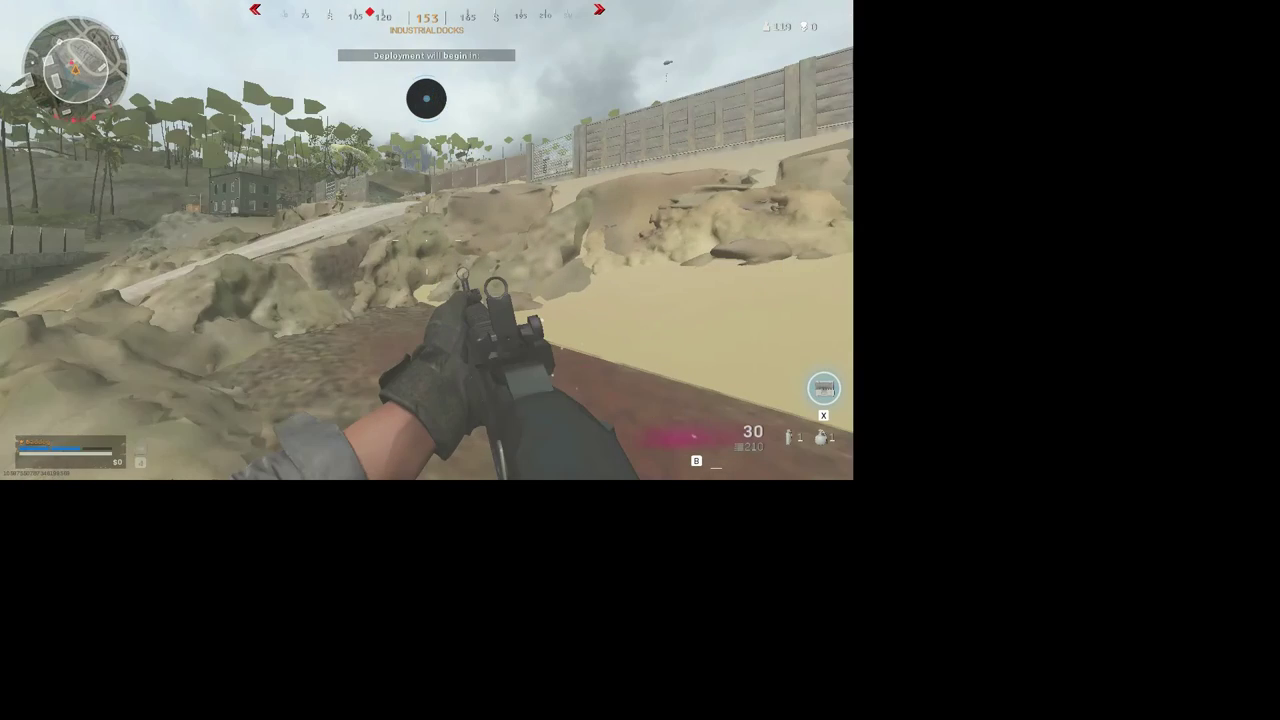
pyautogui.press('w')
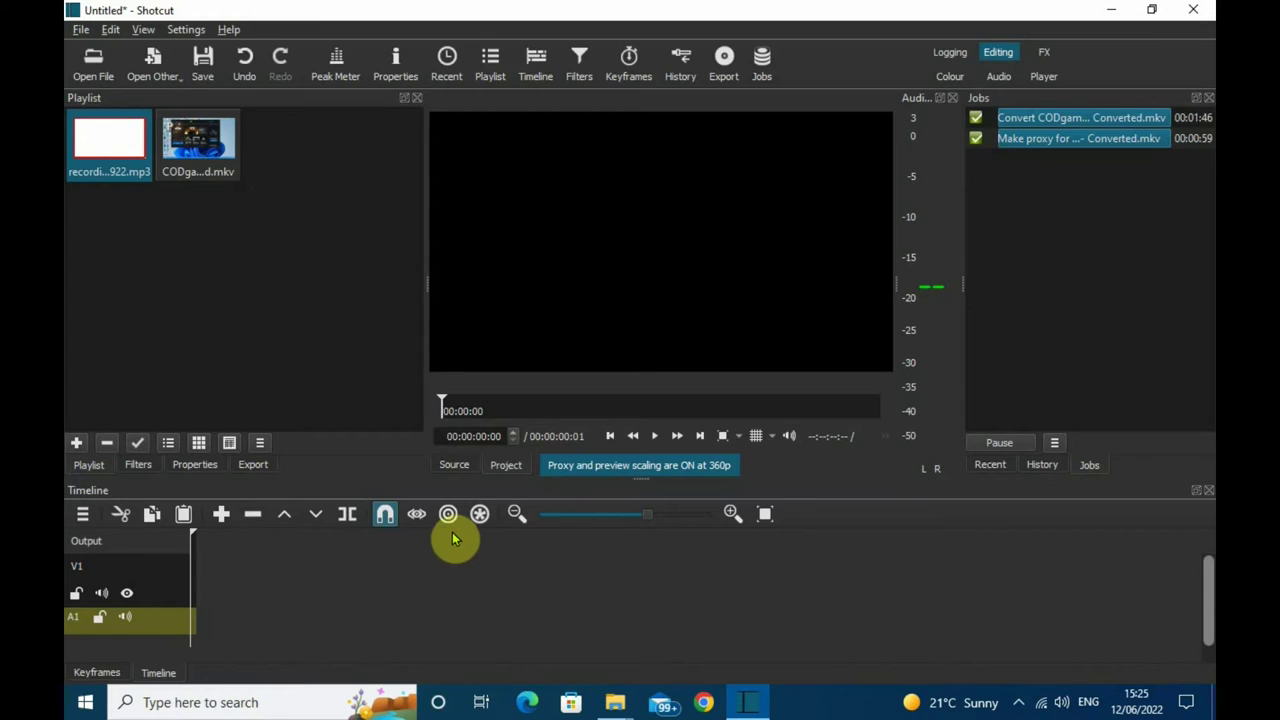
# Place CODgamerecord1 - Converted.mkv on track V1 and recording-20220611-090922.mp3 on track A1
pyautogui.click(193, 143)
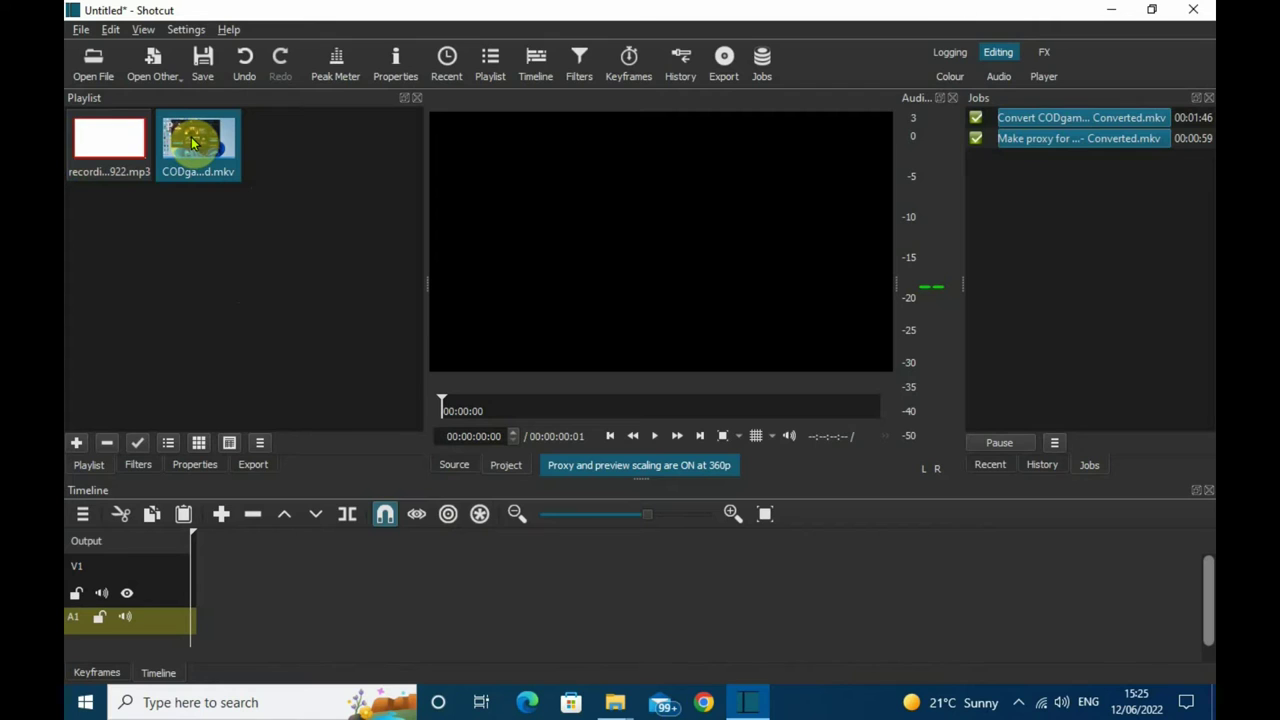
pyautogui.moveTo(193, 143); pyautogui.dragTo(194, 571)
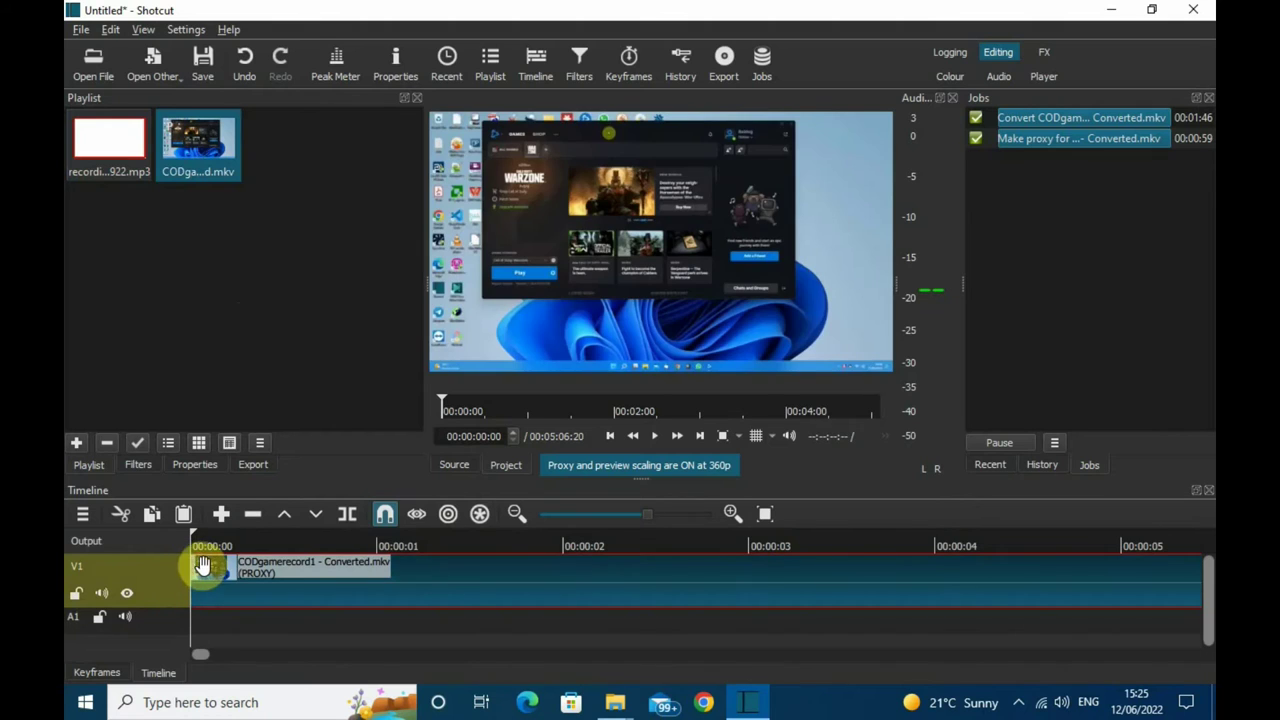
pyautogui.click(121, 164)
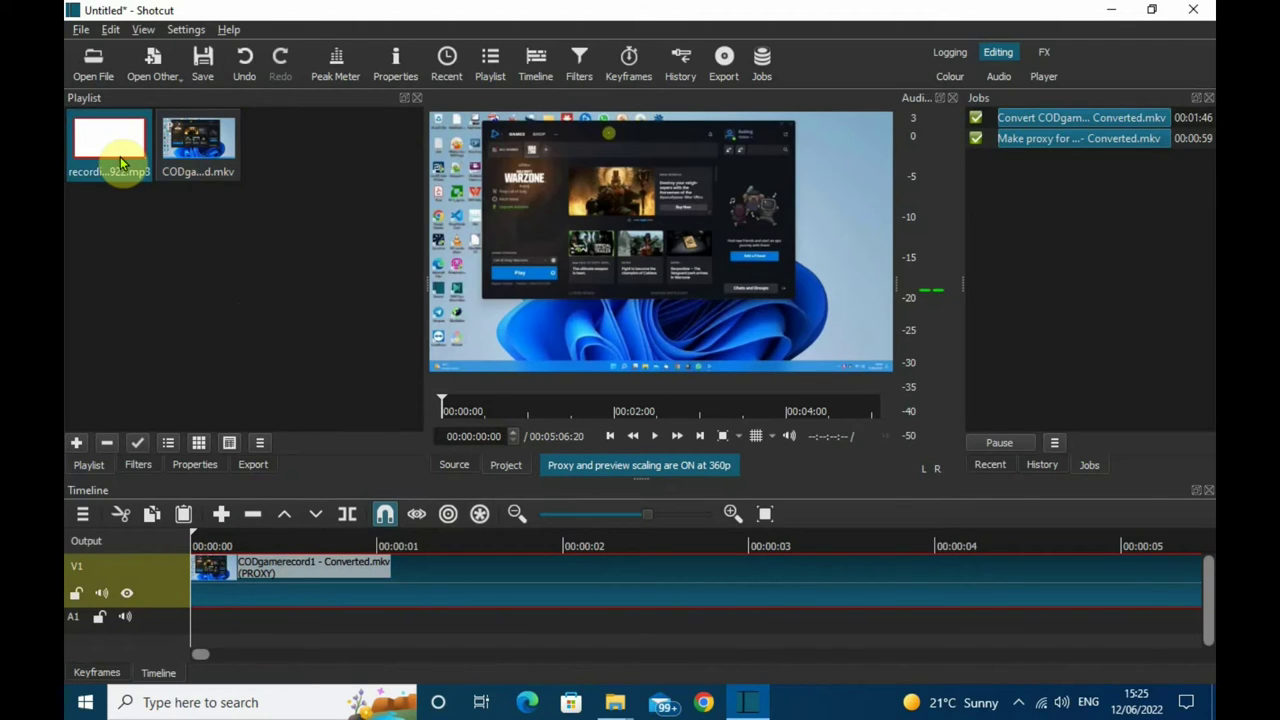
pyautogui.moveTo(121, 164); pyautogui.dragTo(191, 633)
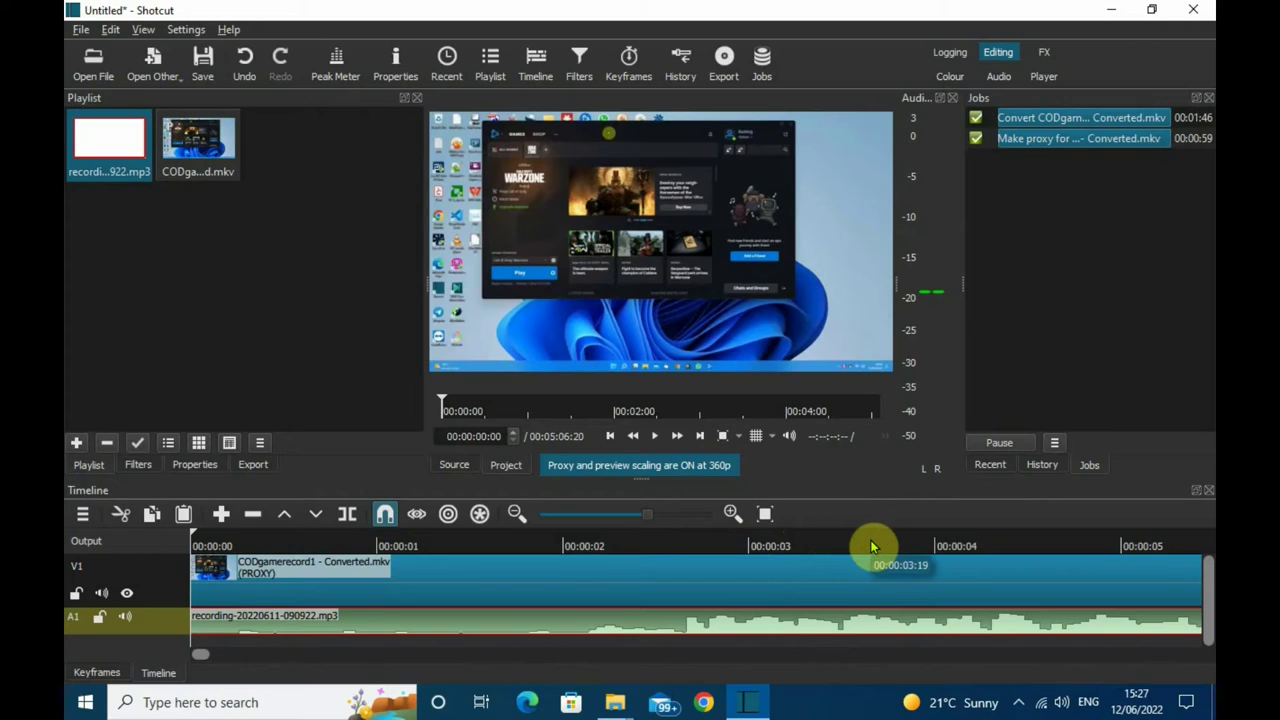
# Zoom the timeline out and home the playhead in on 00:00:52:11, where the gameplay footage starts
pyautogui.click(600, 518)
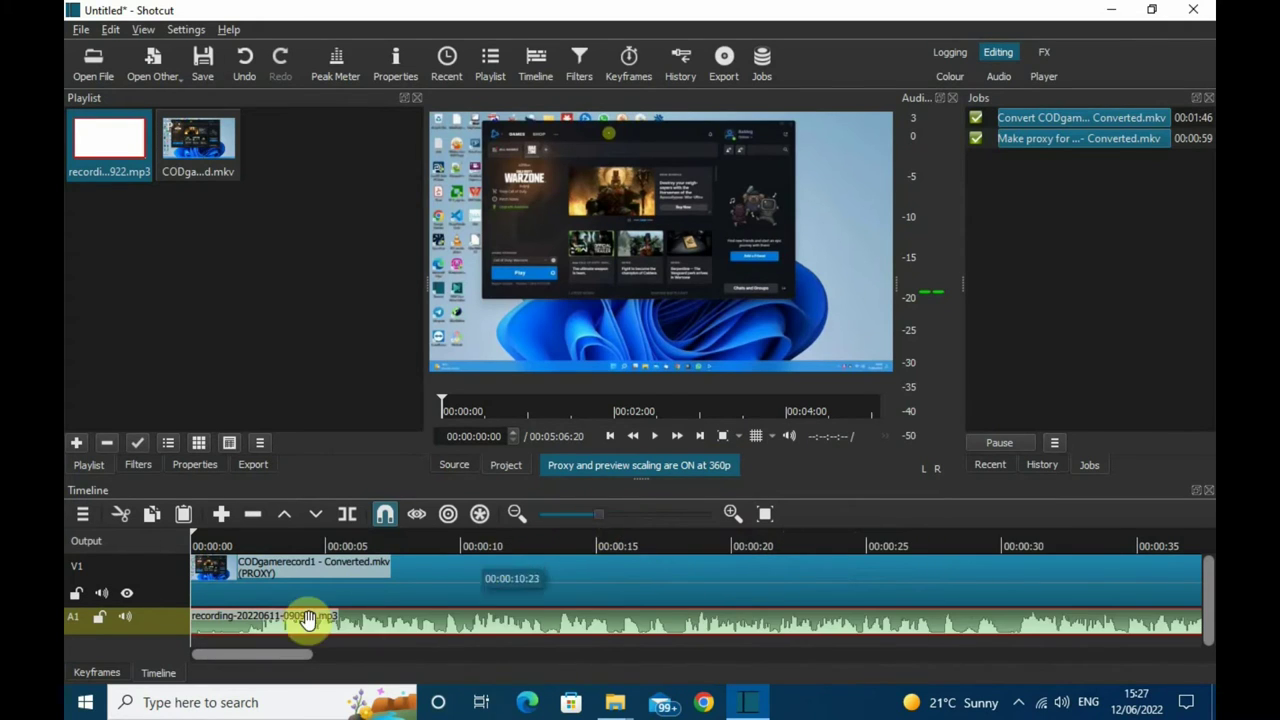
pyautogui.moveTo(294, 656); pyautogui.dragTo(477, 666)
pyautogui.click(514, 547)
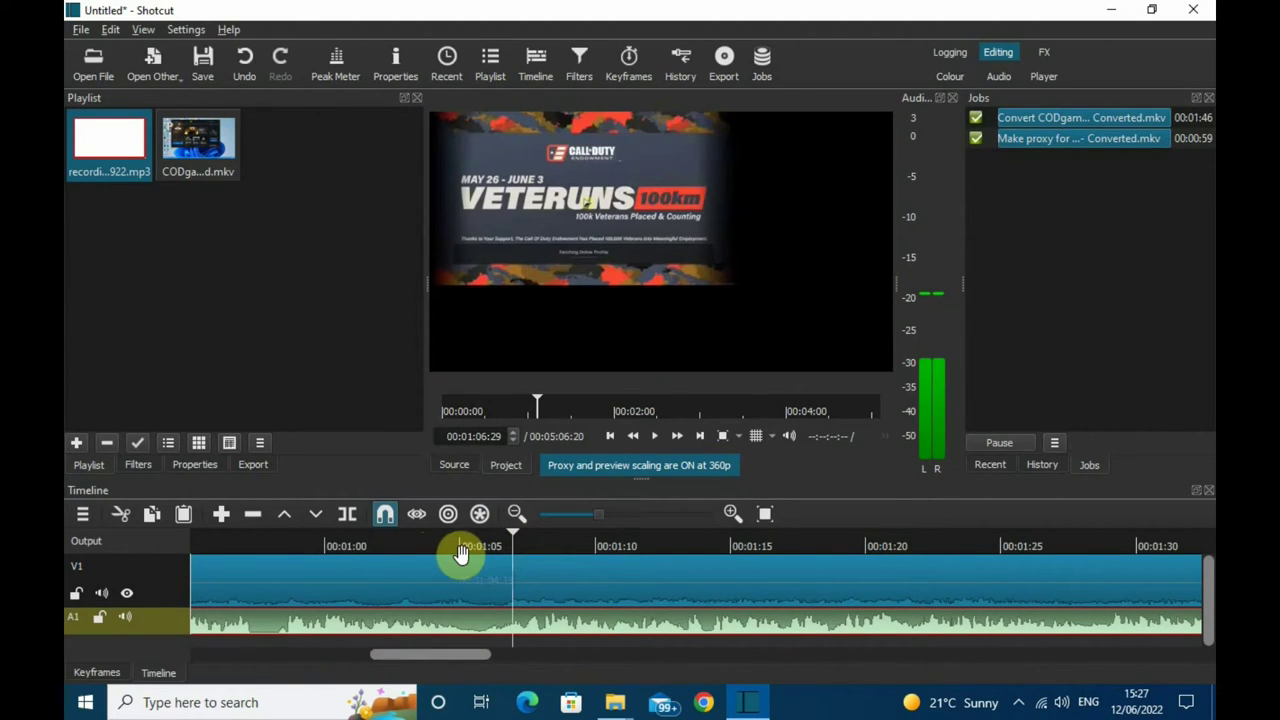
pyautogui.click(236, 551)
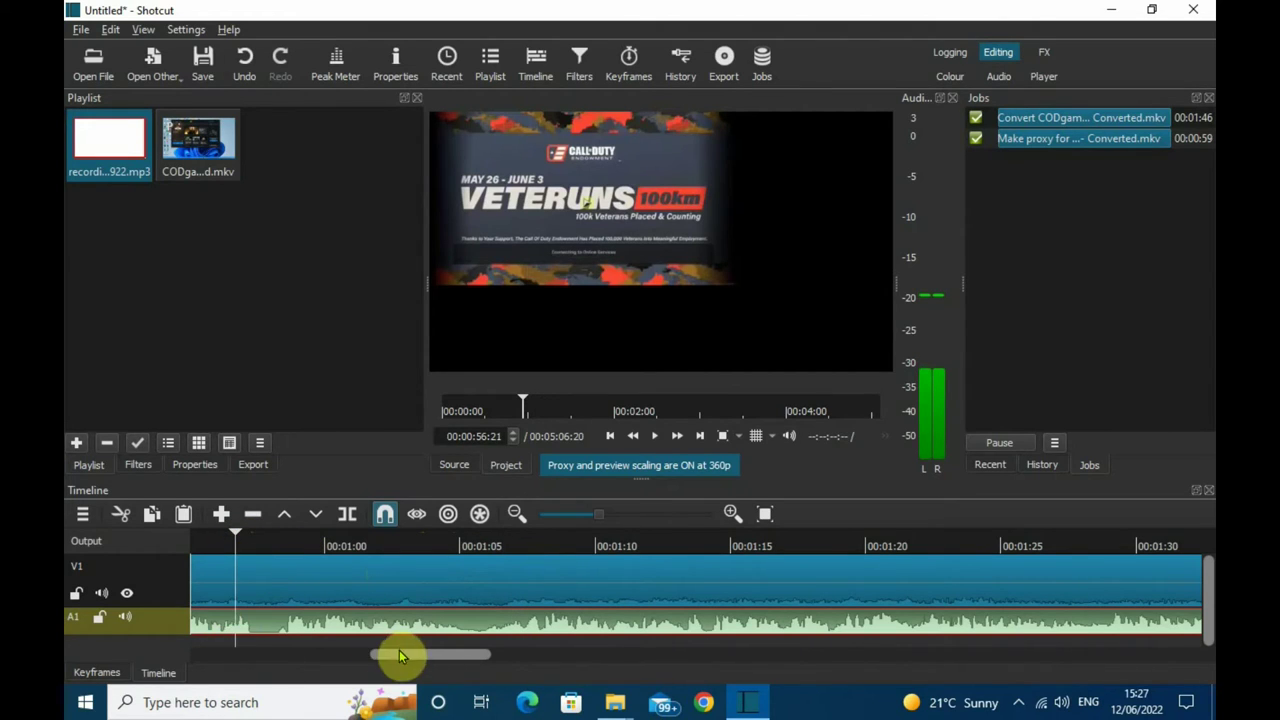
pyautogui.moveTo(402, 652); pyautogui.dragTo(351, 654)
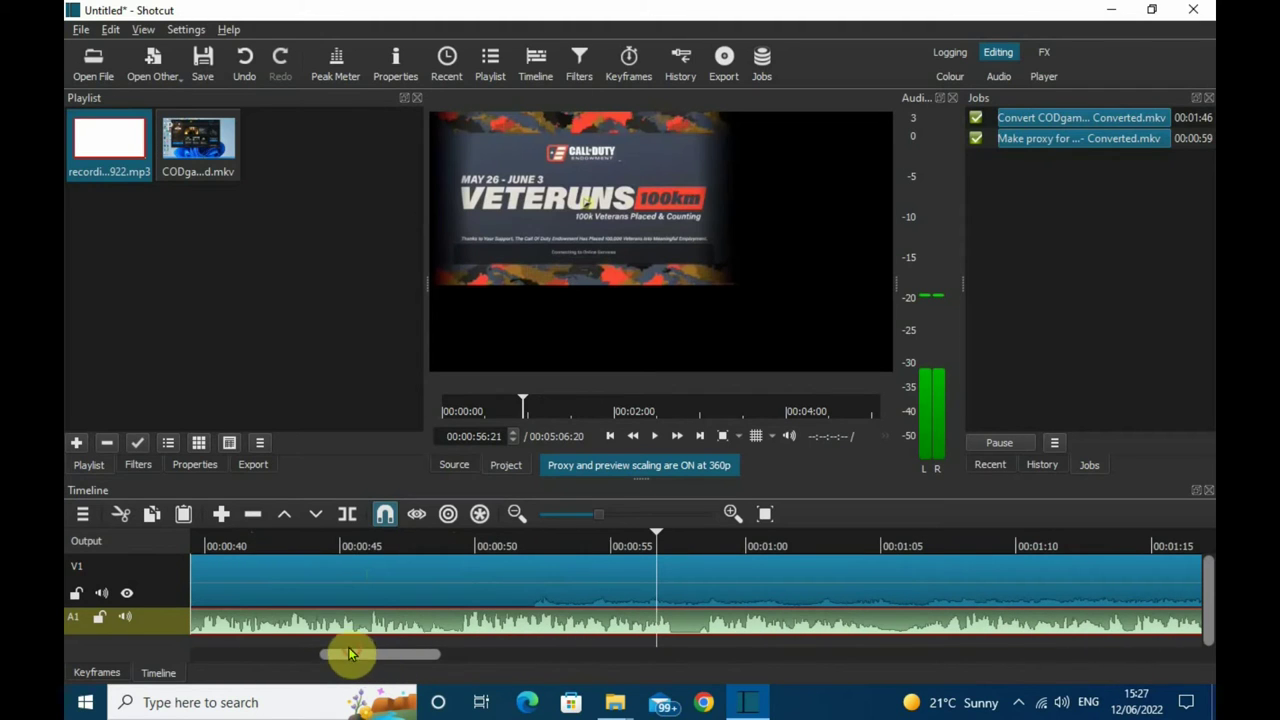
pyautogui.click(311, 545)
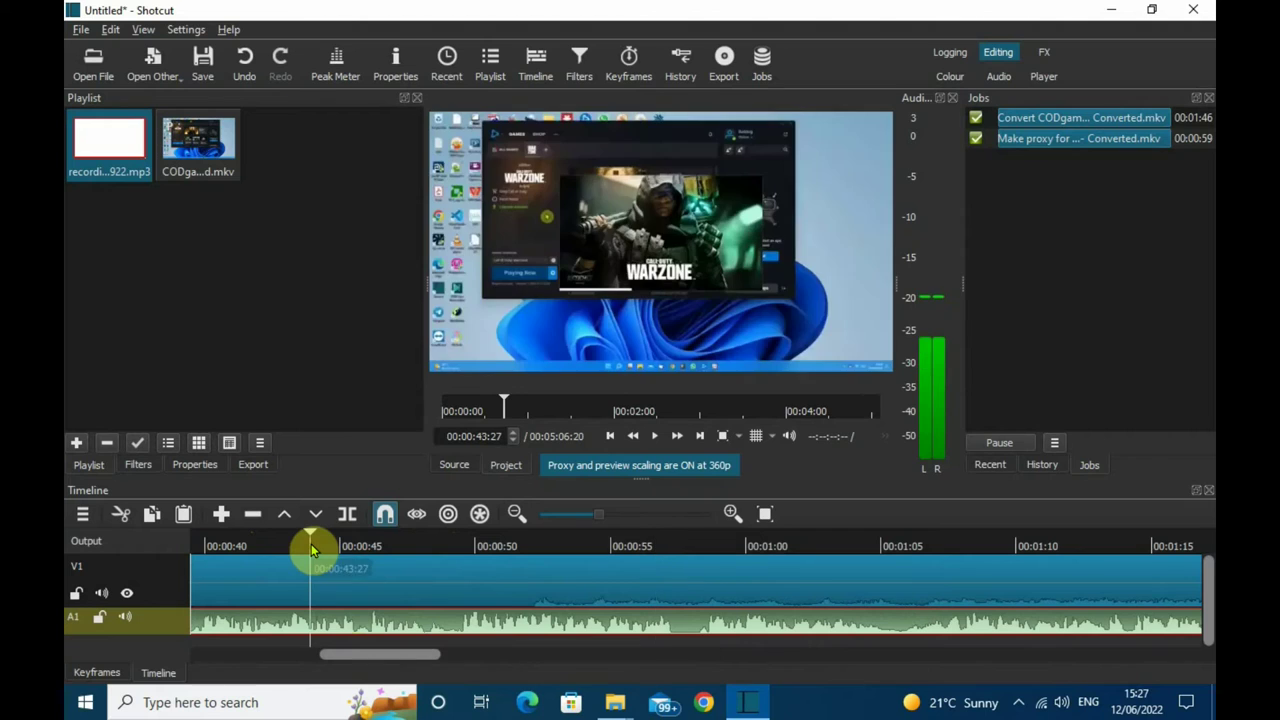
pyautogui.click(418, 546)
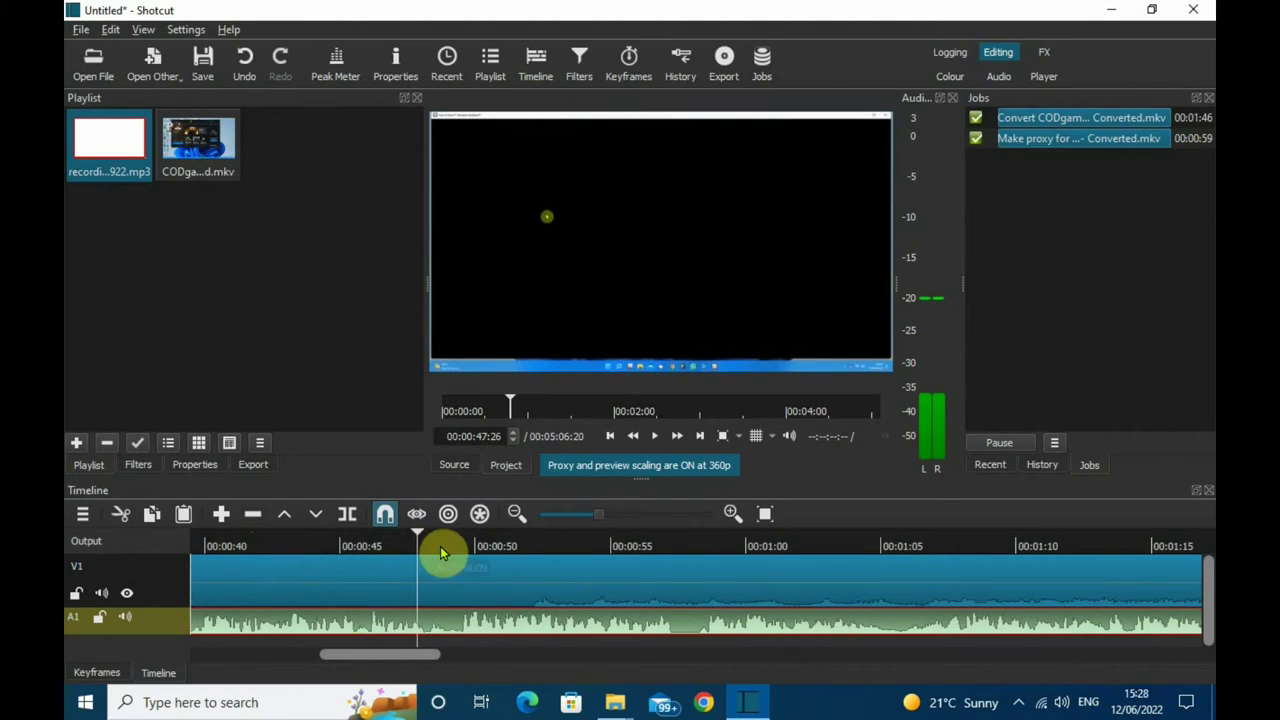
pyautogui.click(468, 545)
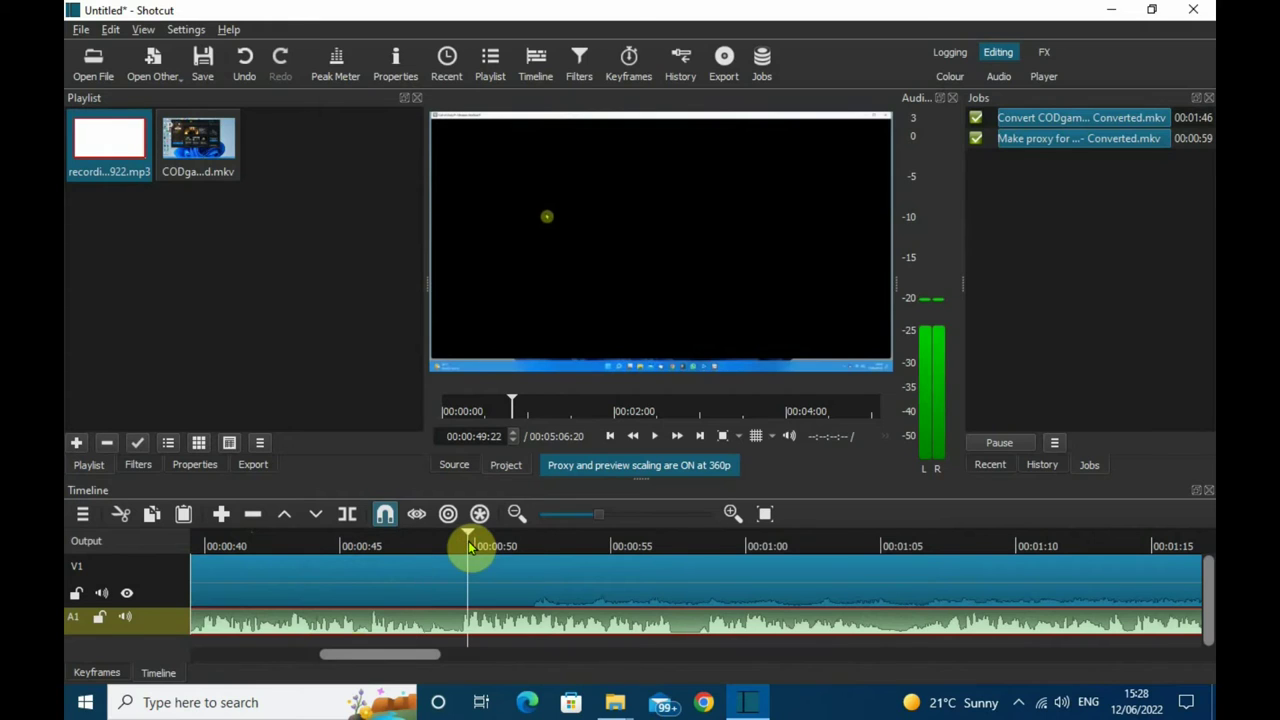
pyautogui.click(495, 545)
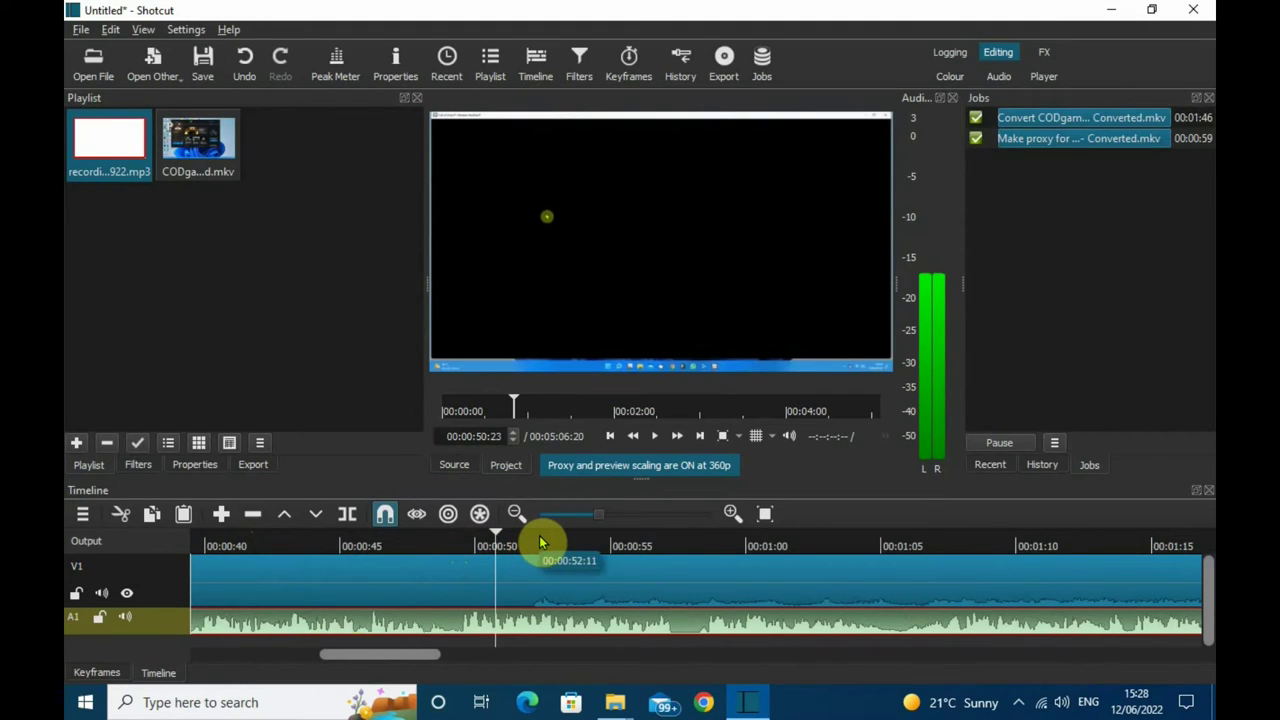
pyautogui.click(540, 543)
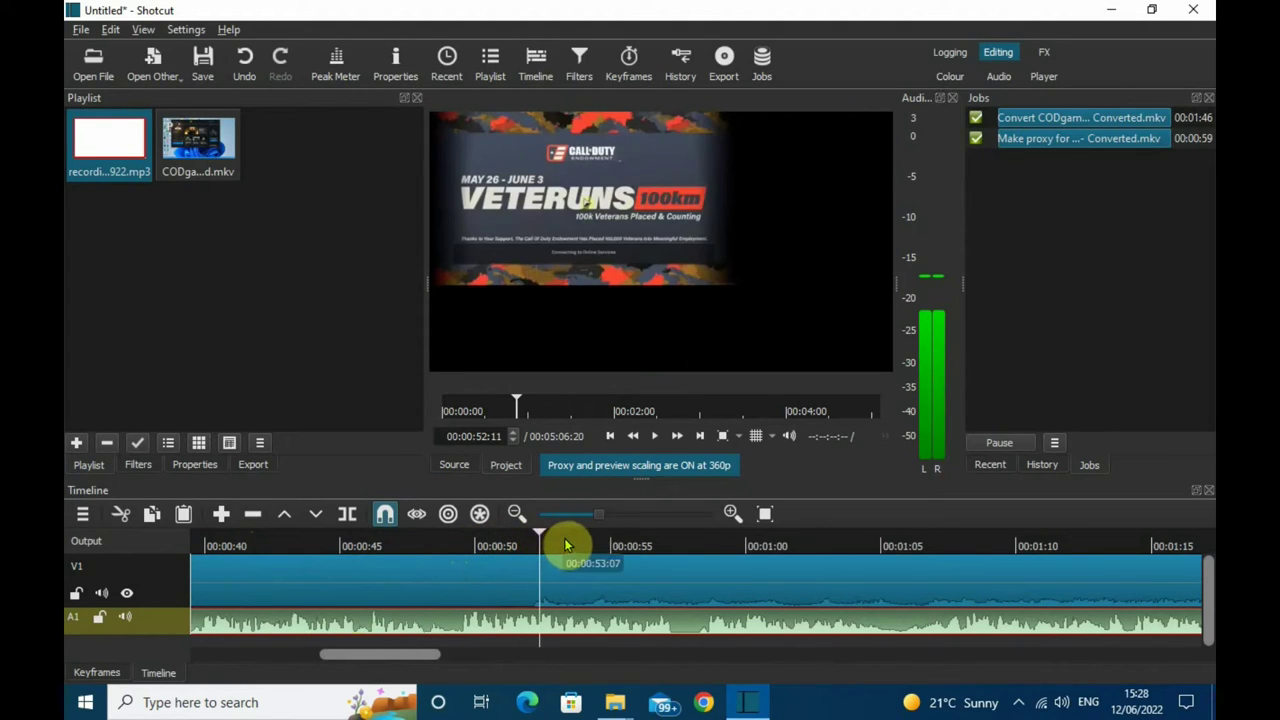
# Preview the timeline from 00:00:52 and pause at 00:01:50:03 on the Warzone menu
pyautogui.click(655, 437)
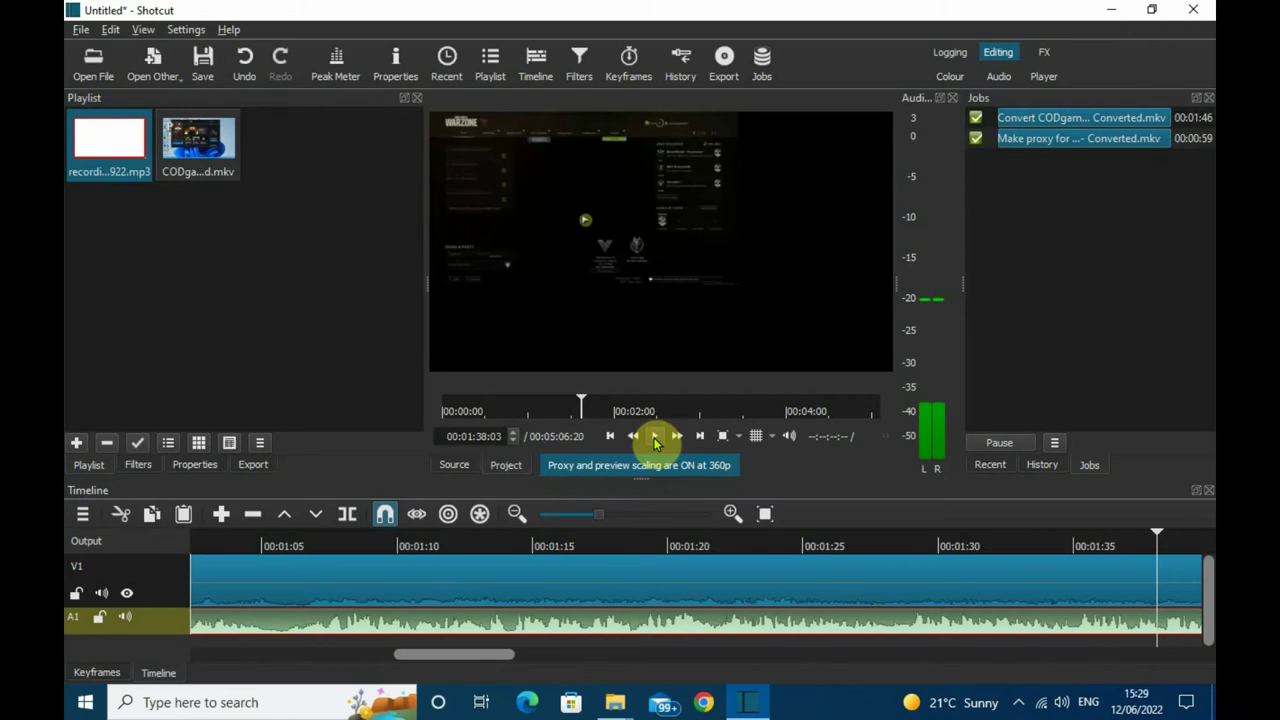
pyautogui.click(655, 438)
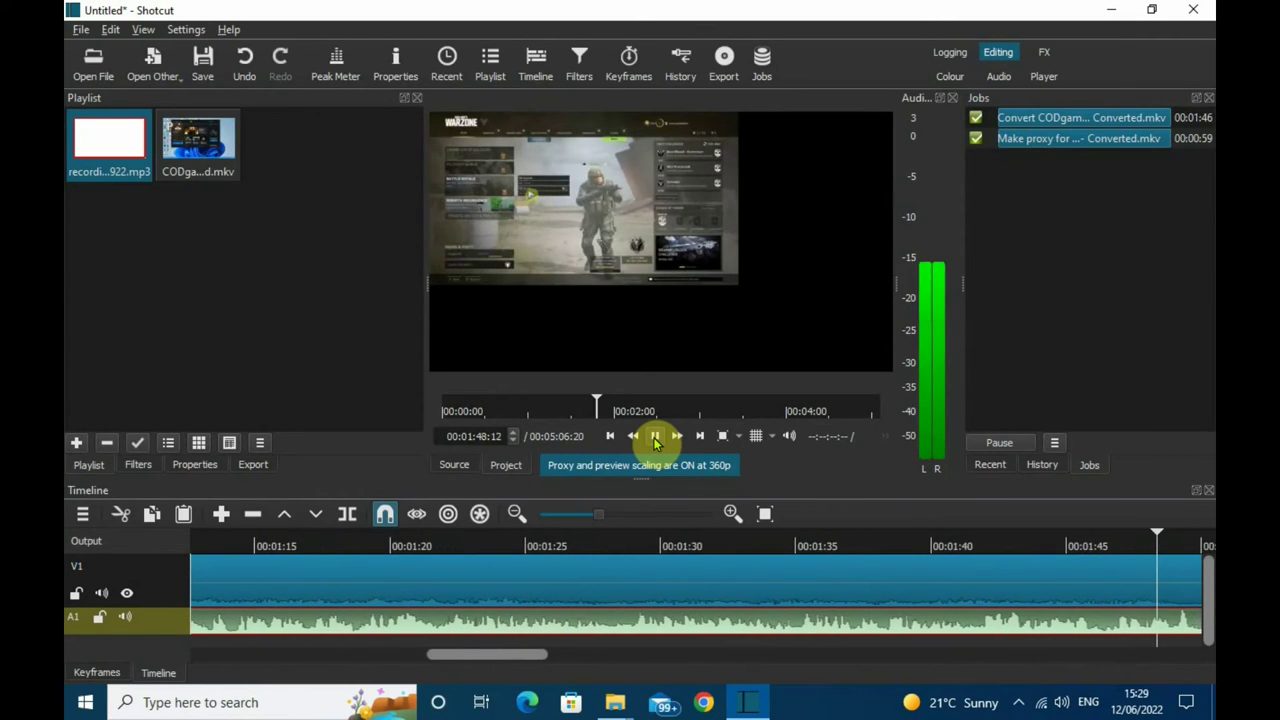
pyautogui.click(655, 437)
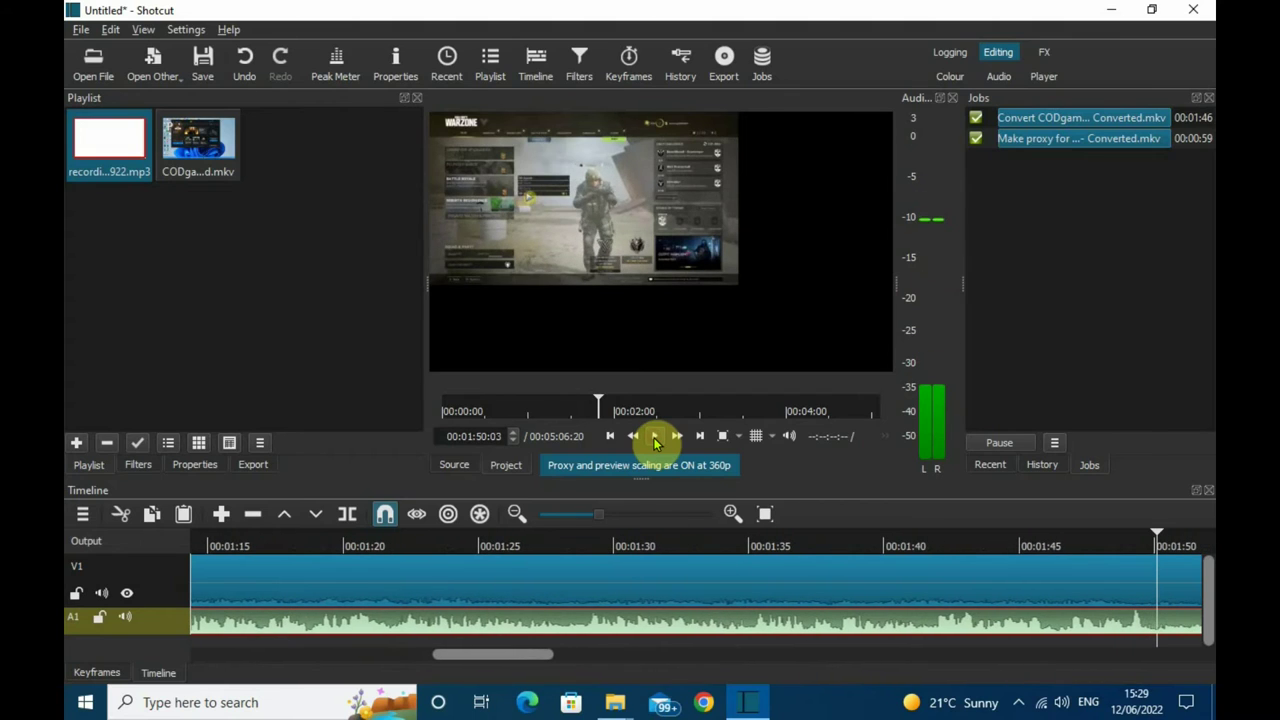
# Drag the mp3 later on A1 and the gameplay clip later on V1, extending the project to 00:05:18:19
pyautogui.click(1120, 622)
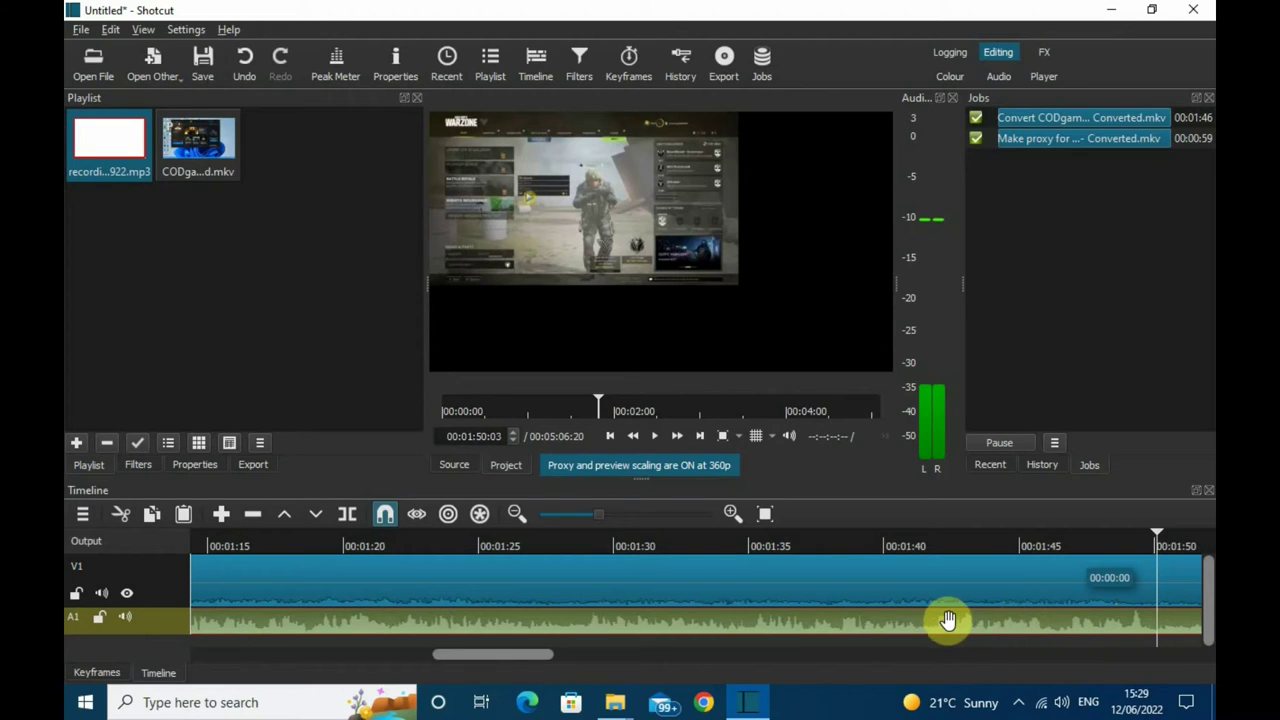
pyautogui.moveTo(948, 620); pyautogui.dragTo(1148, 633)
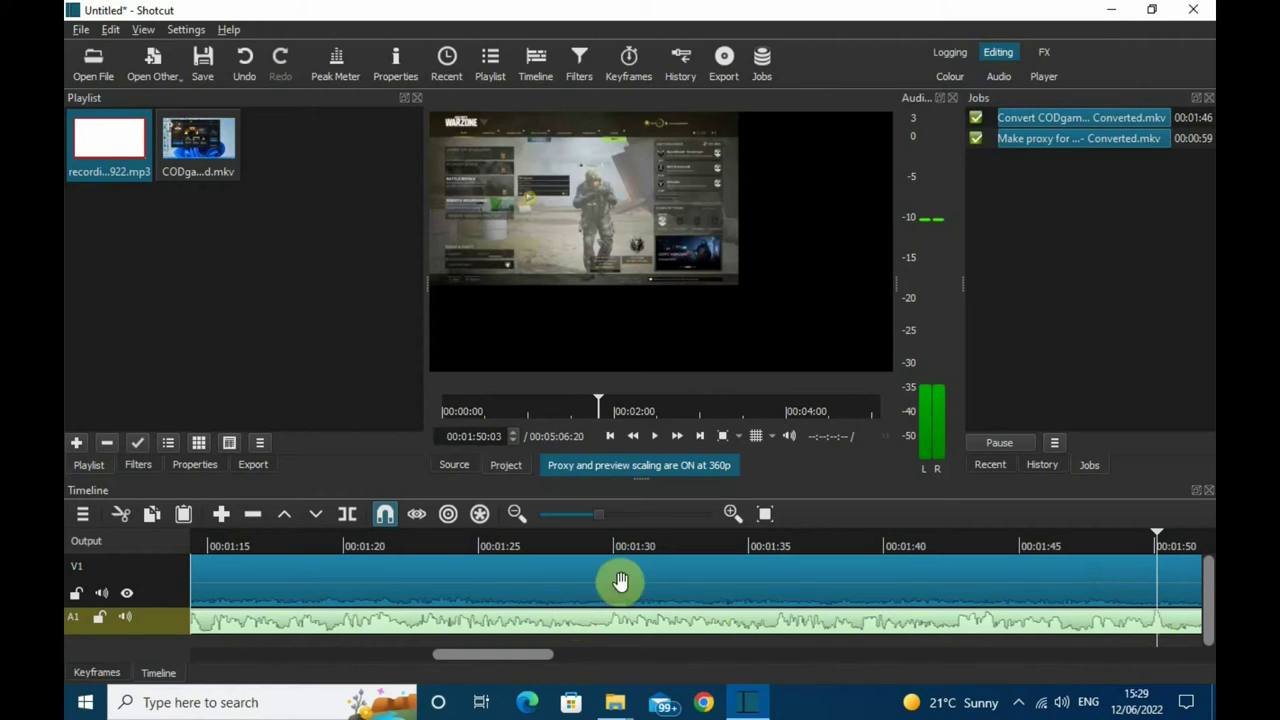
pyautogui.click(822, 579)
pyautogui.moveTo(825, 583); pyautogui.dragTo(1157, 582)
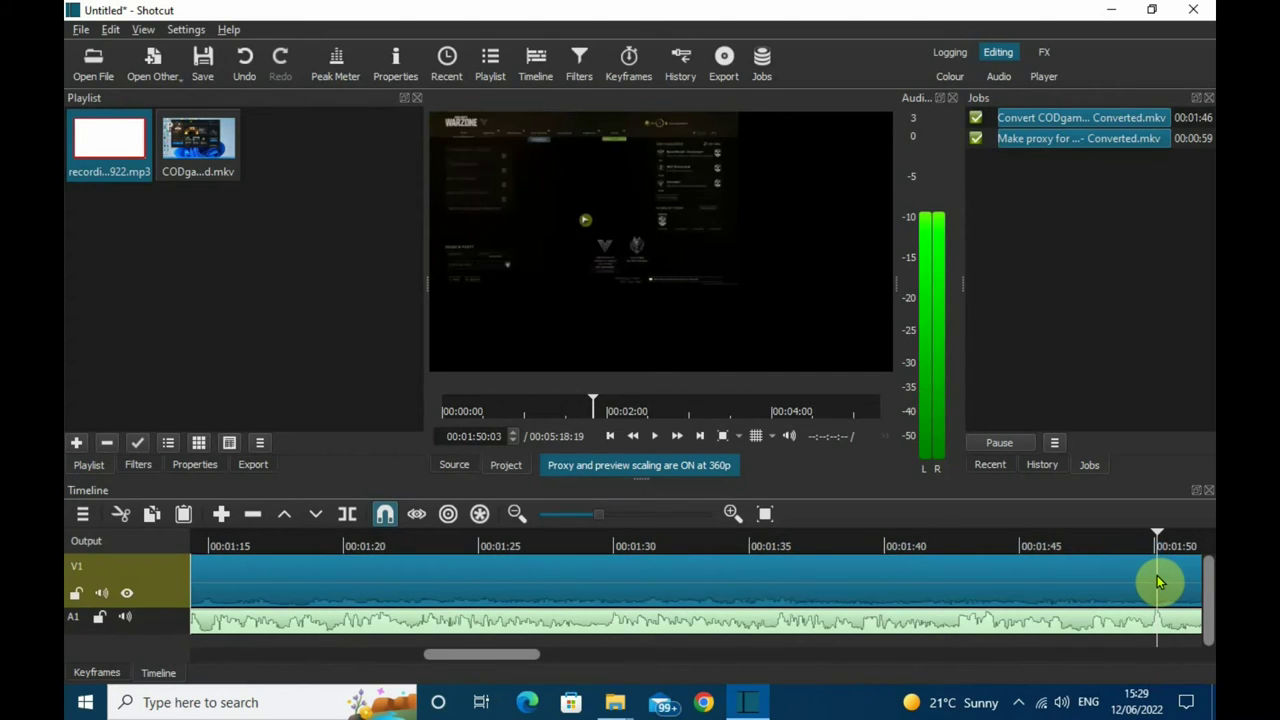
# Play from 00:01:27:22, shift the V1 gameplay clip, then replay from 00:01:47 to check sync
pyautogui.click(553, 545)
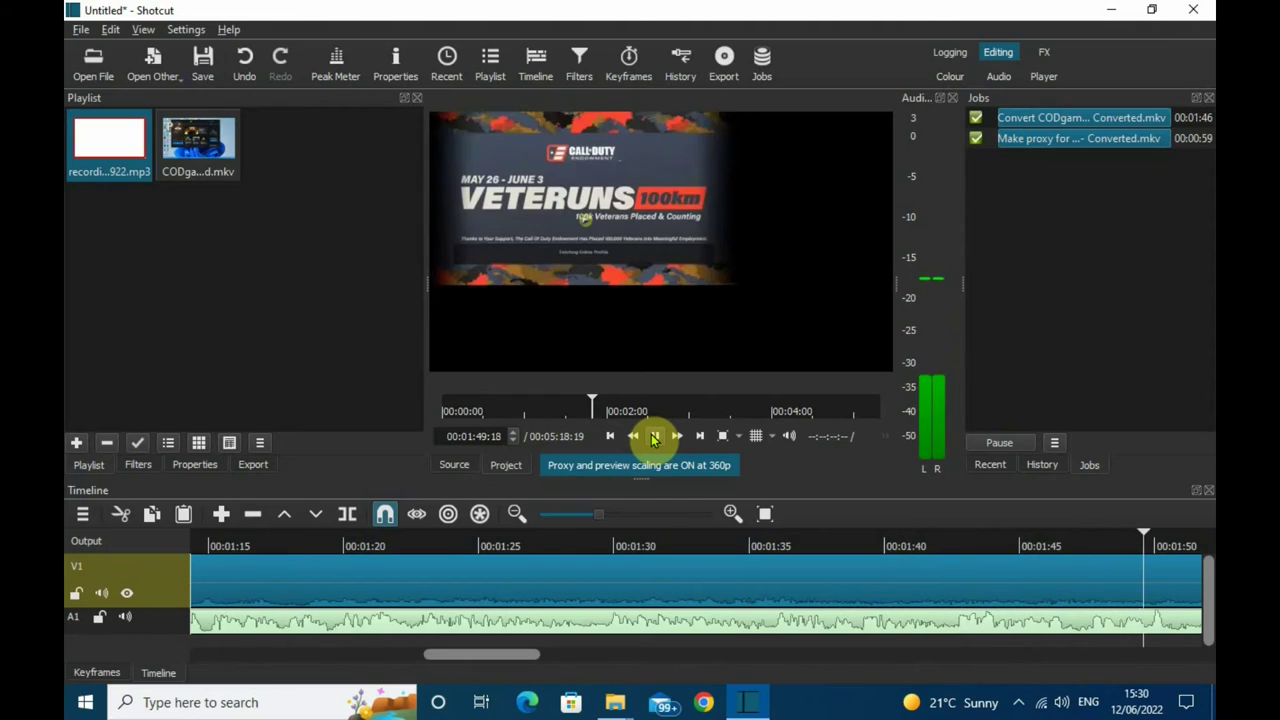
pyautogui.click(654, 437)
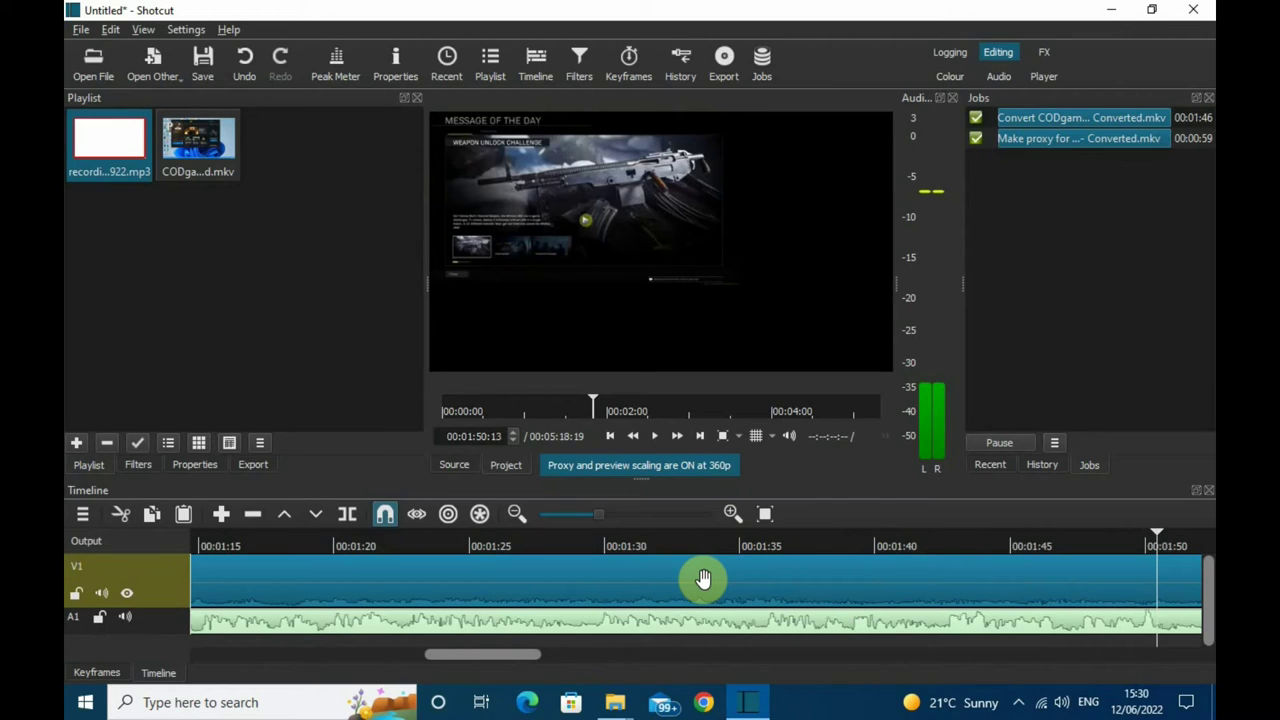
pyautogui.moveTo(704, 579); pyautogui.dragTo(757, 580)
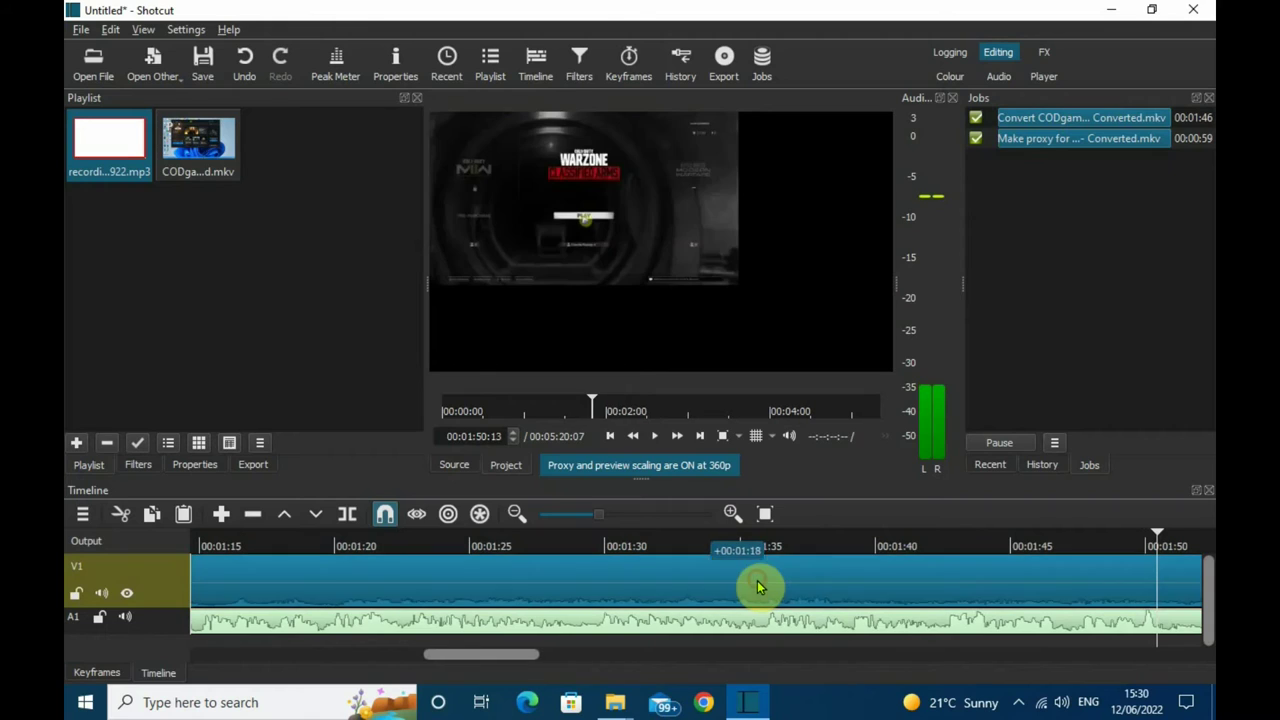
pyautogui.click(1067, 546)
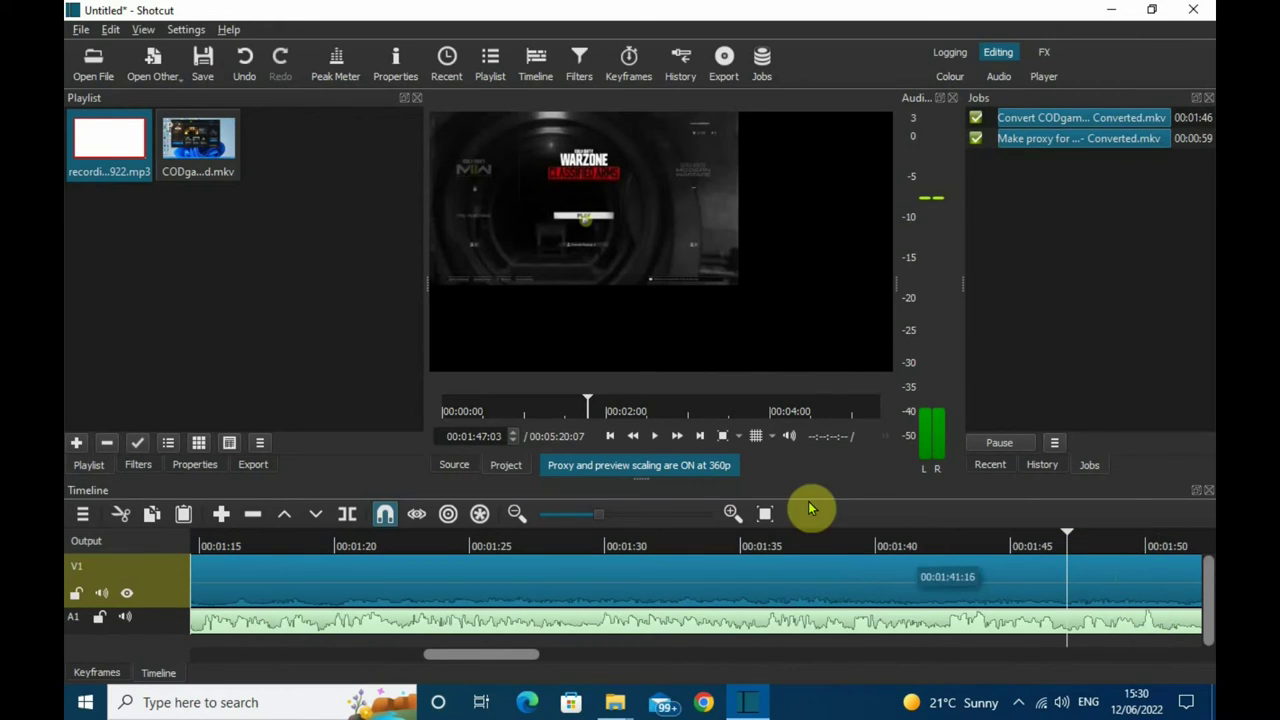
pyautogui.click(657, 440)
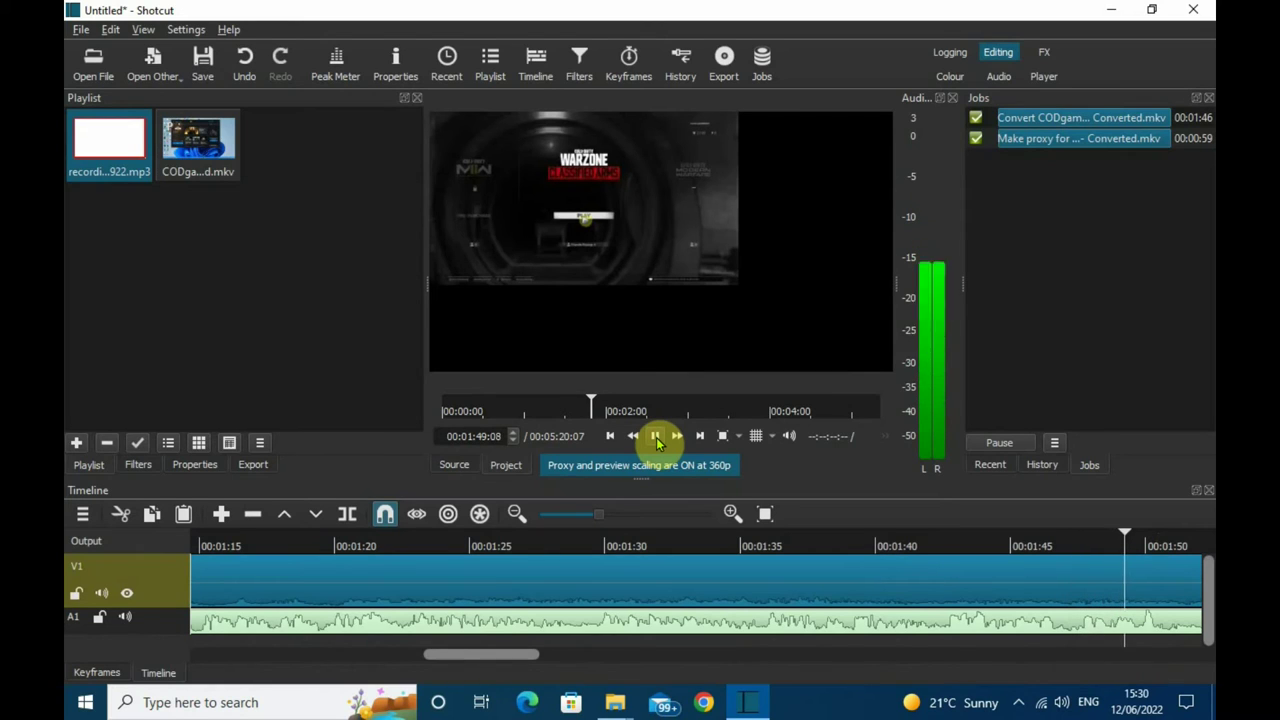
pyautogui.click(657, 440)
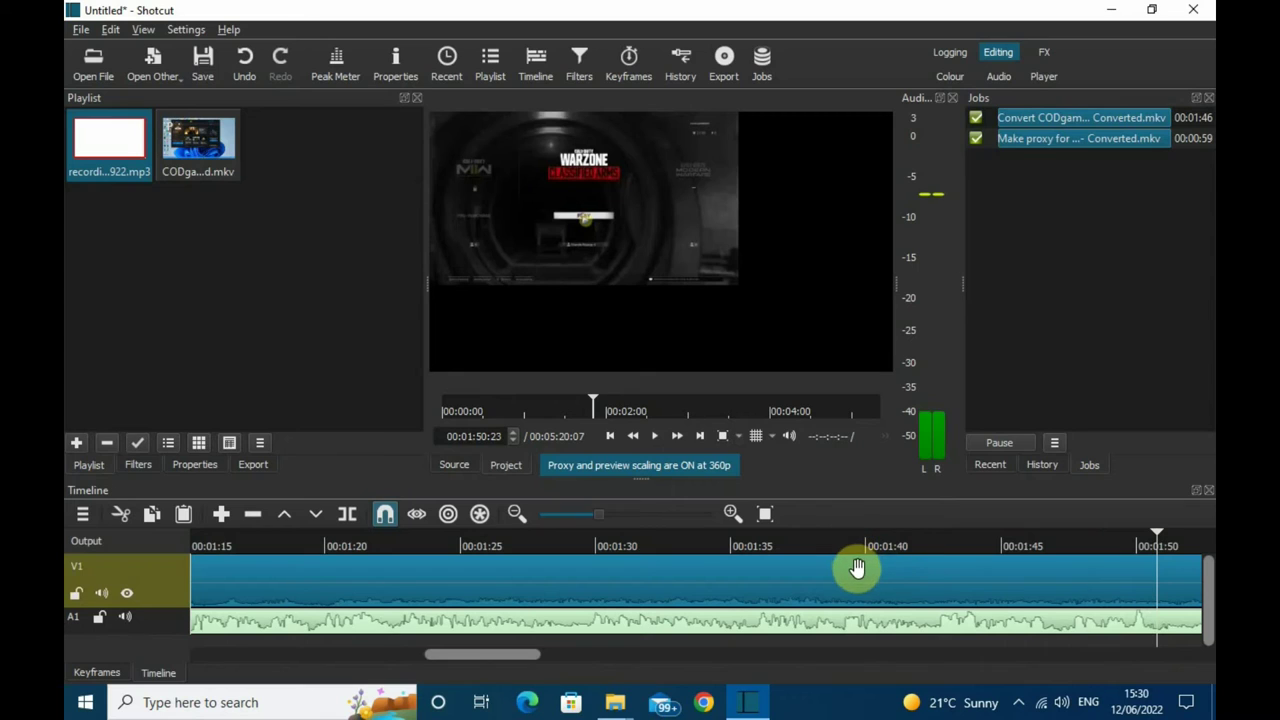
# Nudge the V1 clip again and replay from about 00:01:46 to confirm it matches the audio
pyautogui.moveTo(857, 570); pyautogui.dragTo(834, 581)
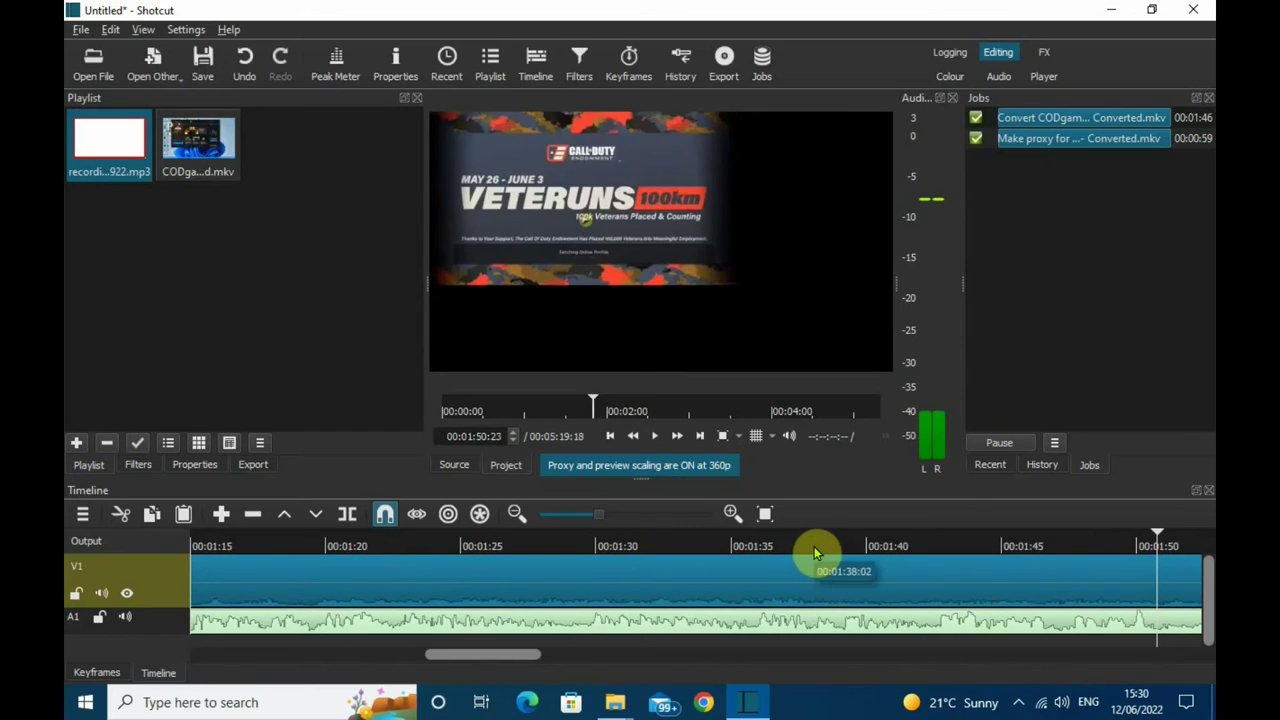
pyautogui.click(1042, 543)
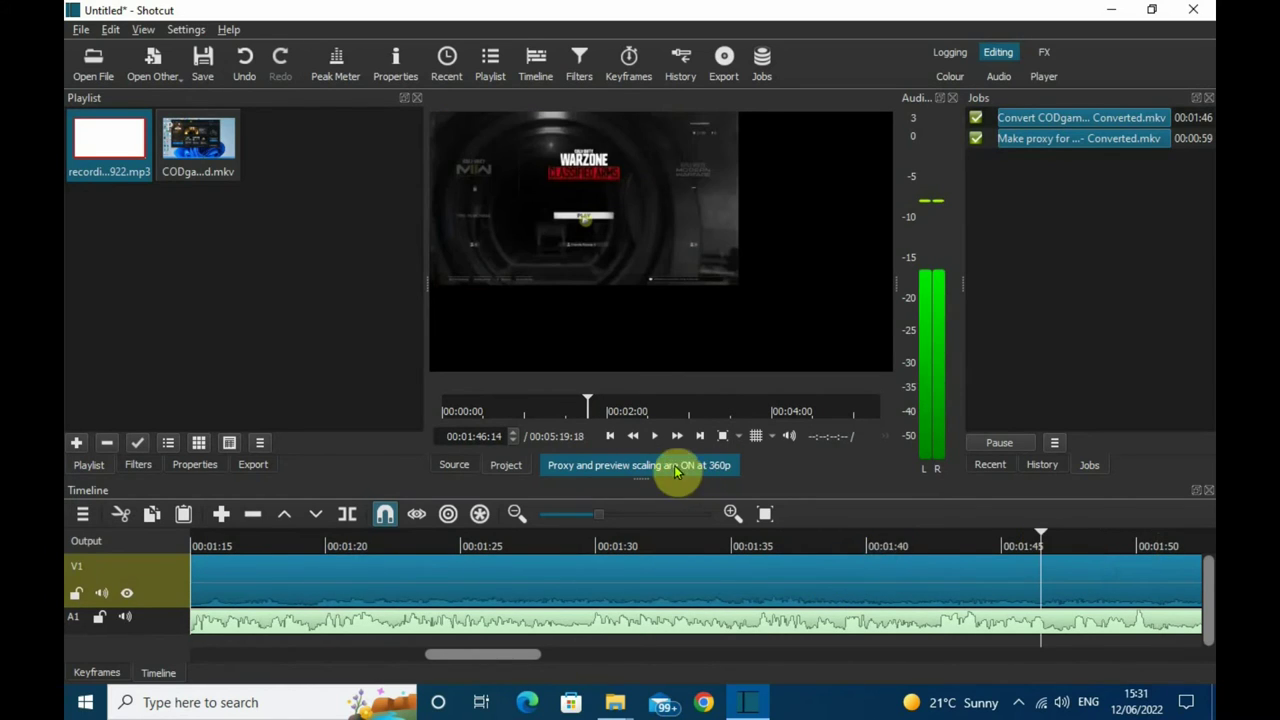
pyautogui.click(656, 440)
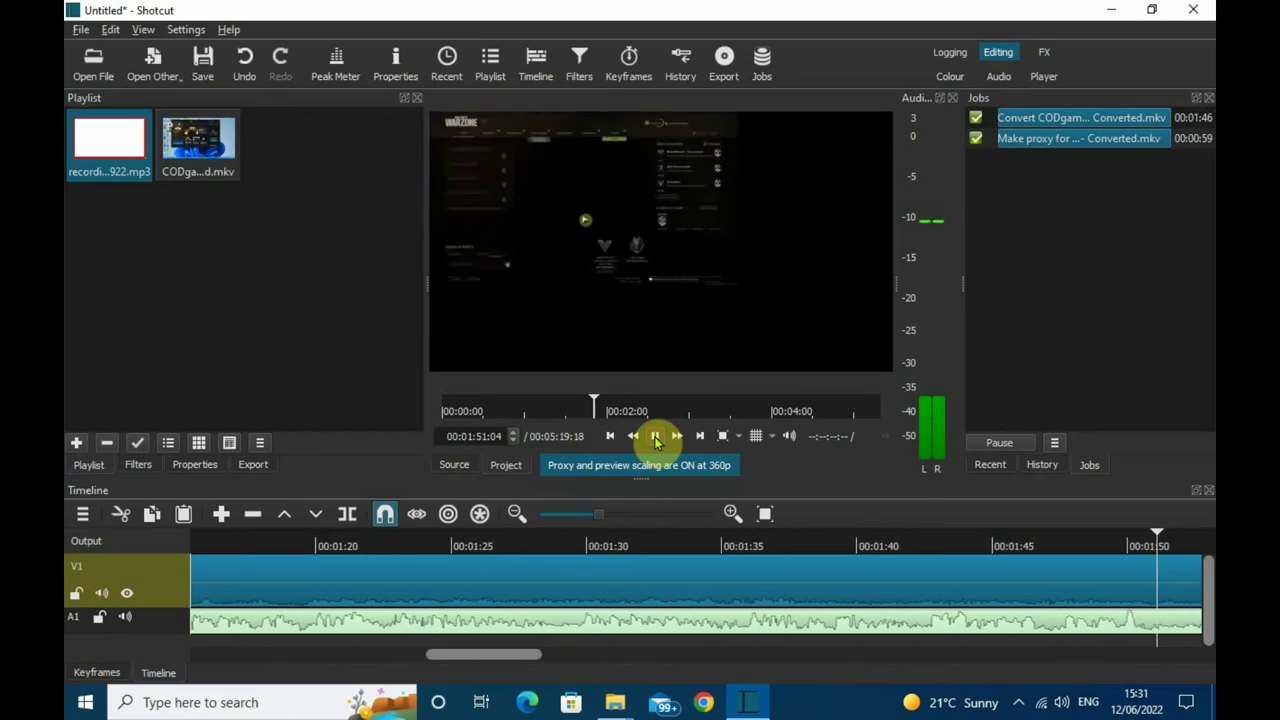
pyautogui.click(656, 440)
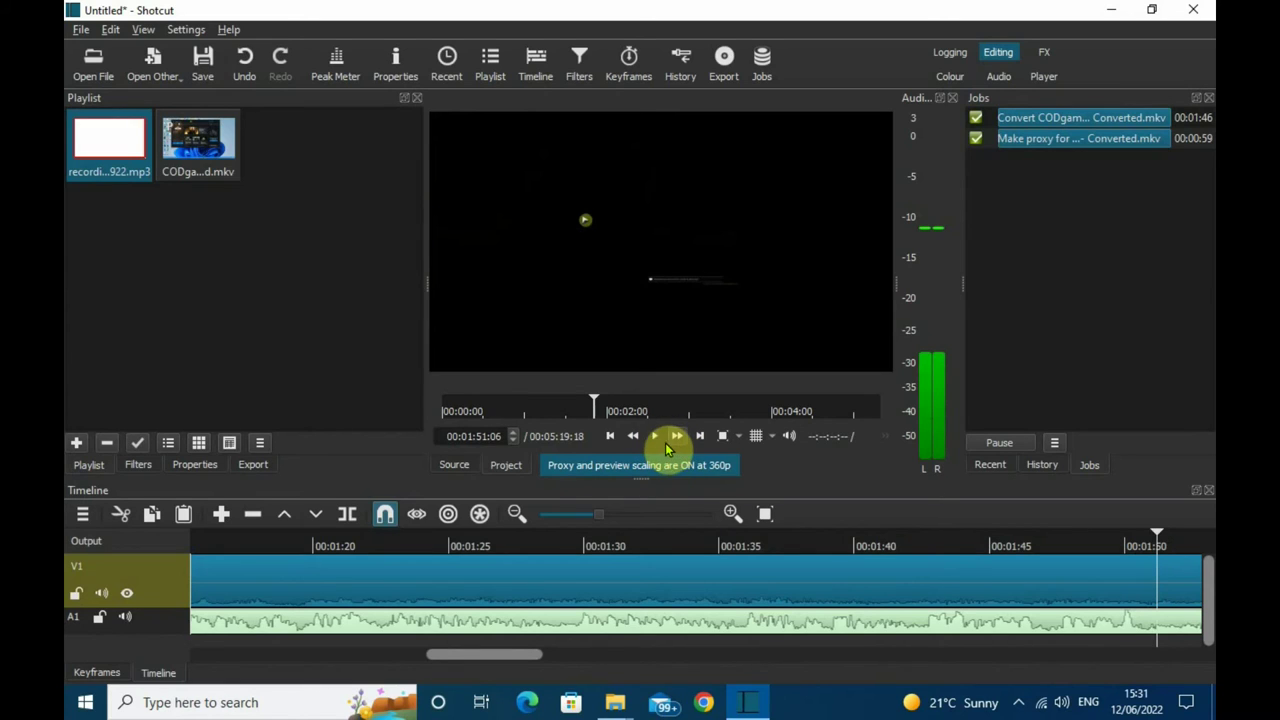
# Resume playback and let the edit run to 00:02:58:07 on the Caldera loot screen
pyautogui.click(656, 437)
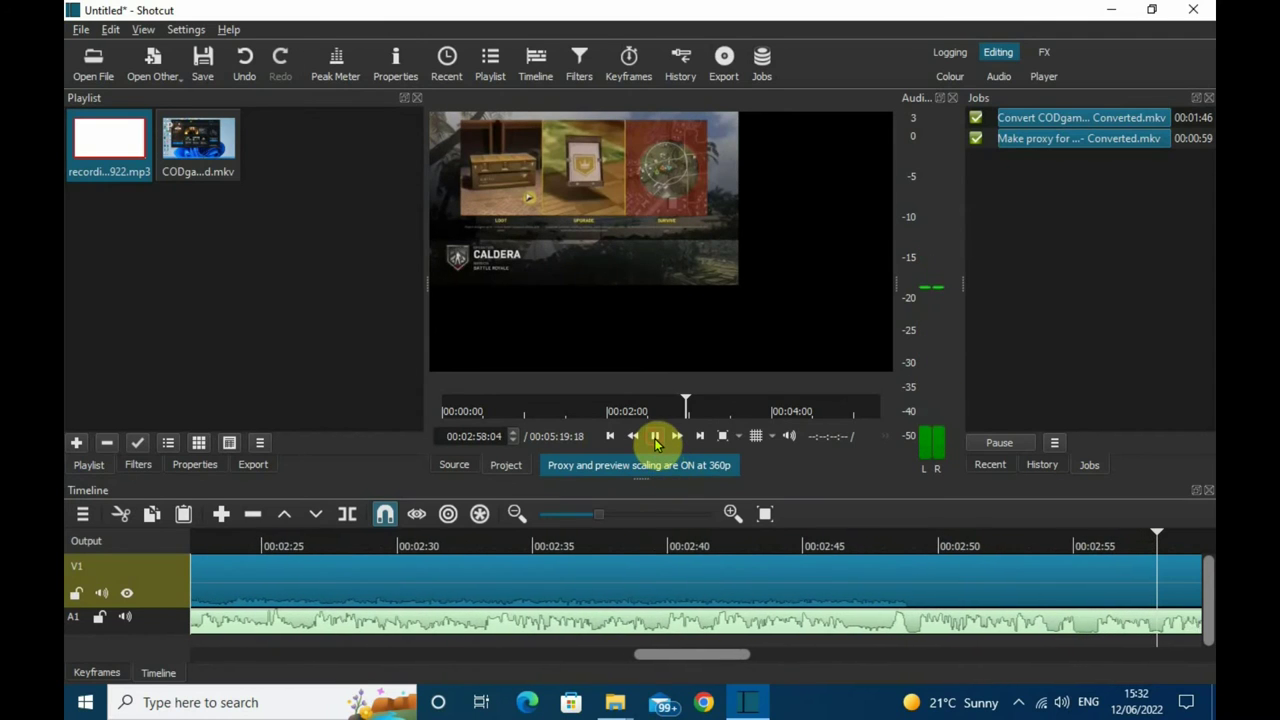
# Pause at 00:02:58, jump ahead to about 00:03:14 and review until stopping at 00:03:24:01
pyautogui.click(656, 438)
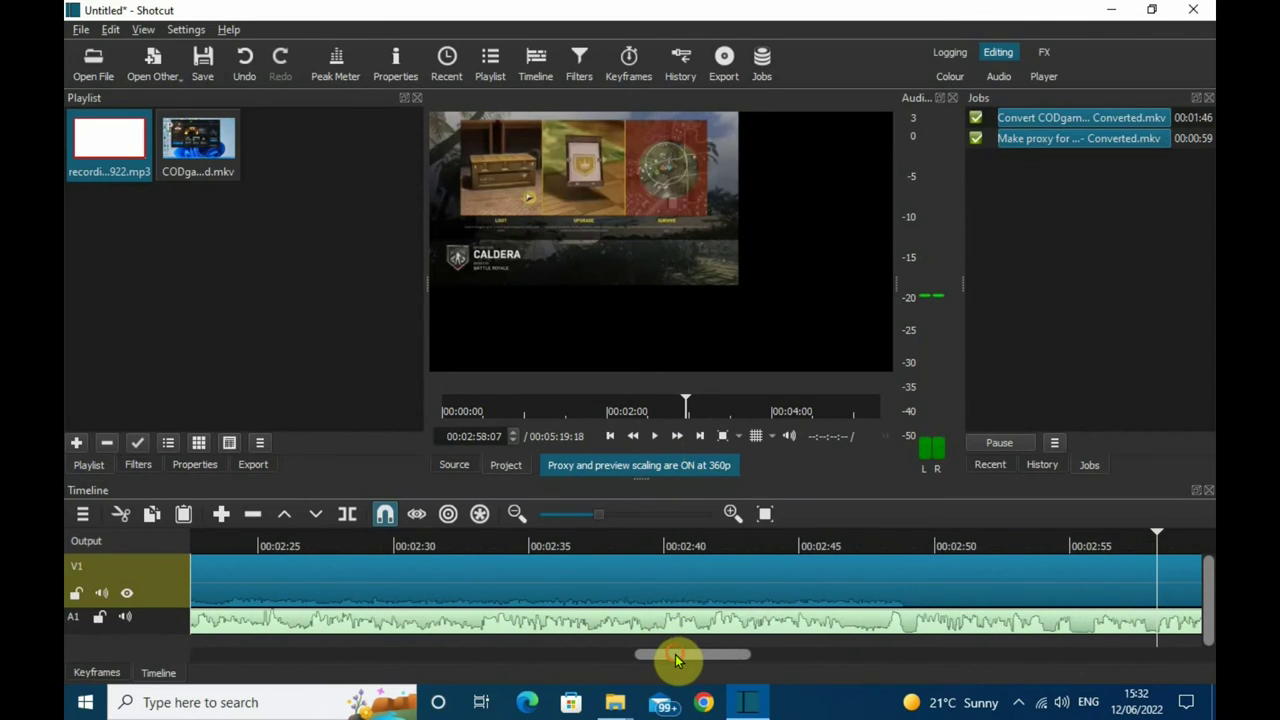
pyautogui.moveTo(676, 659); pyautogui.dragTo(760, 660)
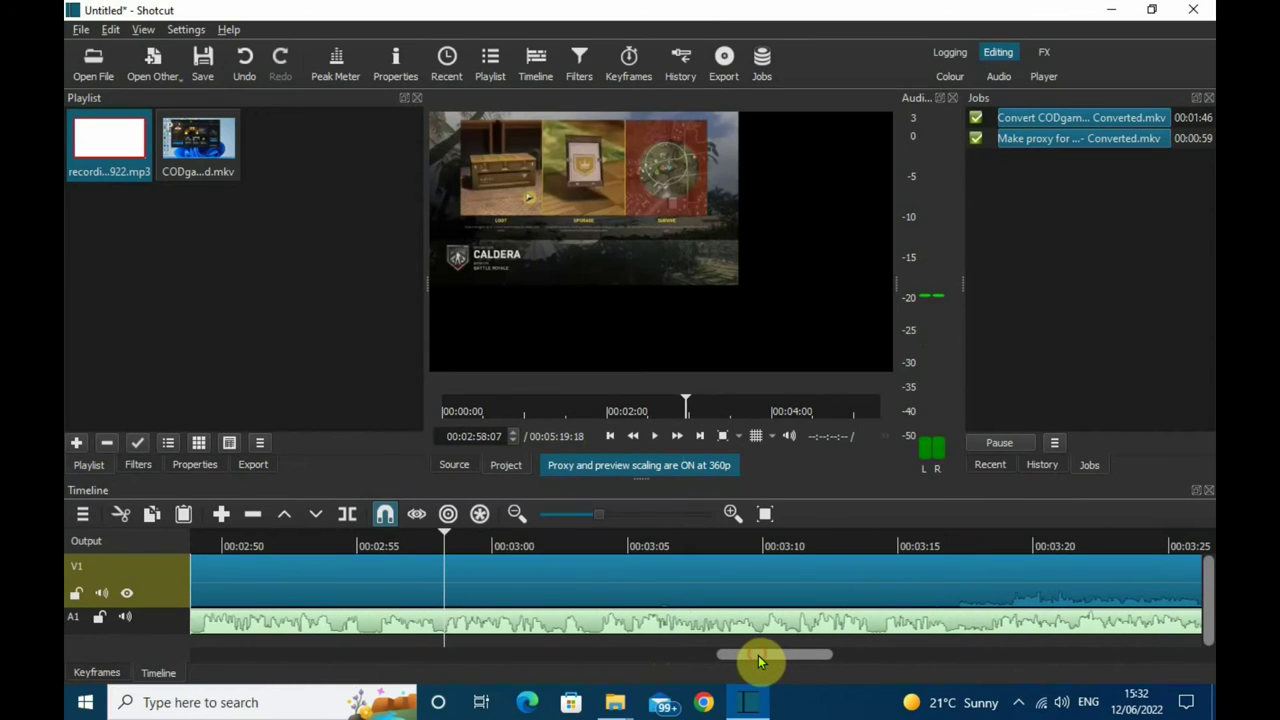
pyautogui.click(893, 548)
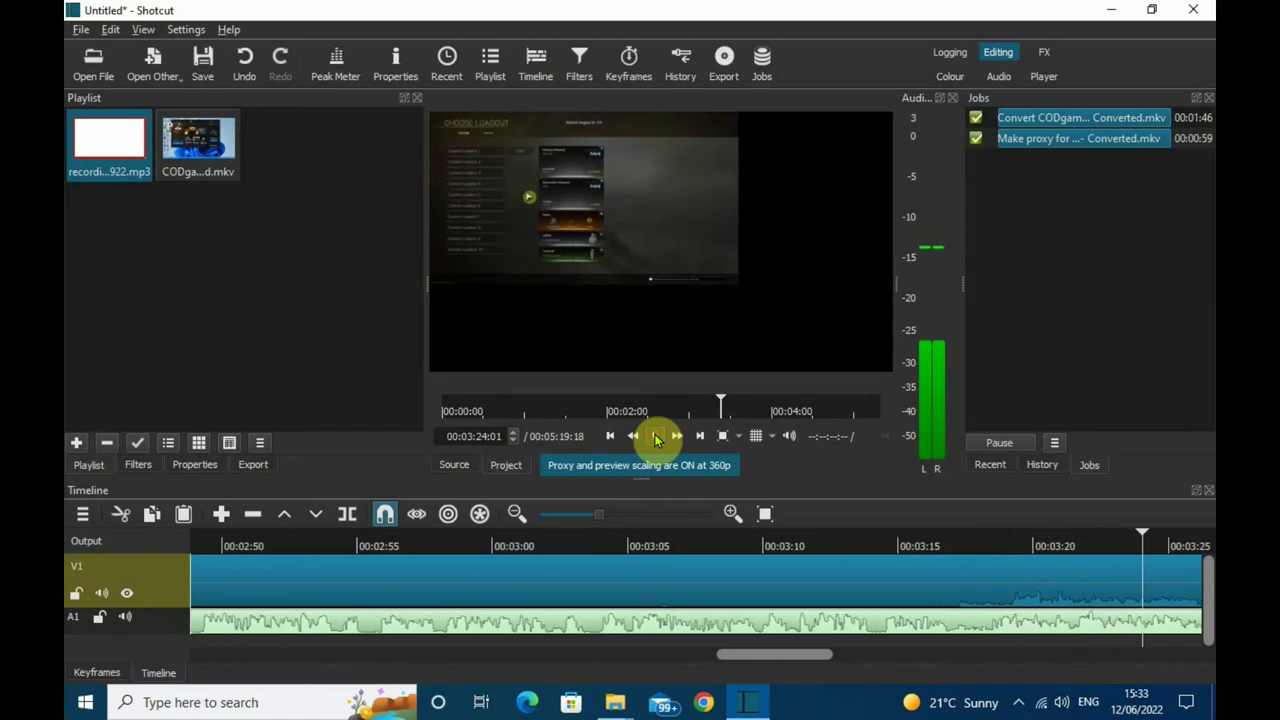
pyautogui.click(655, 436)
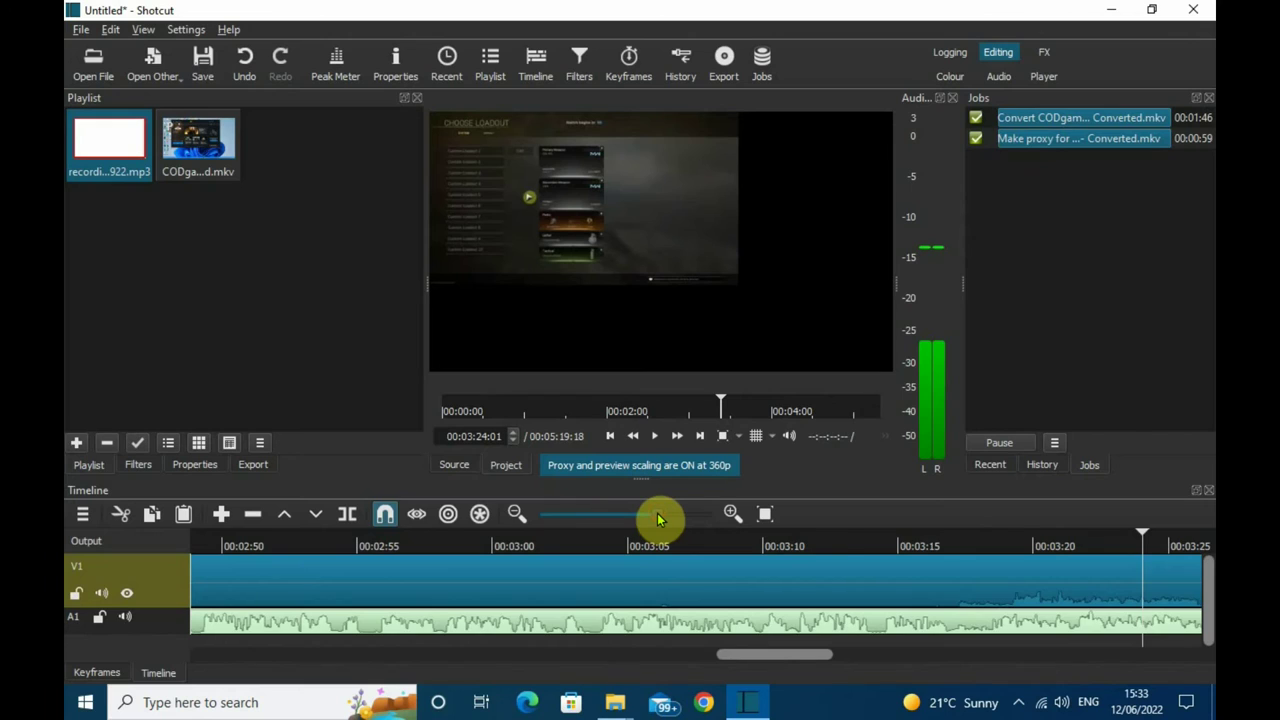
# Zoom in on 00:03:17–00:03:21 and play from 00:03:16:28 to check audio-video sync
pyautogui.scroll(2, 659, 519)
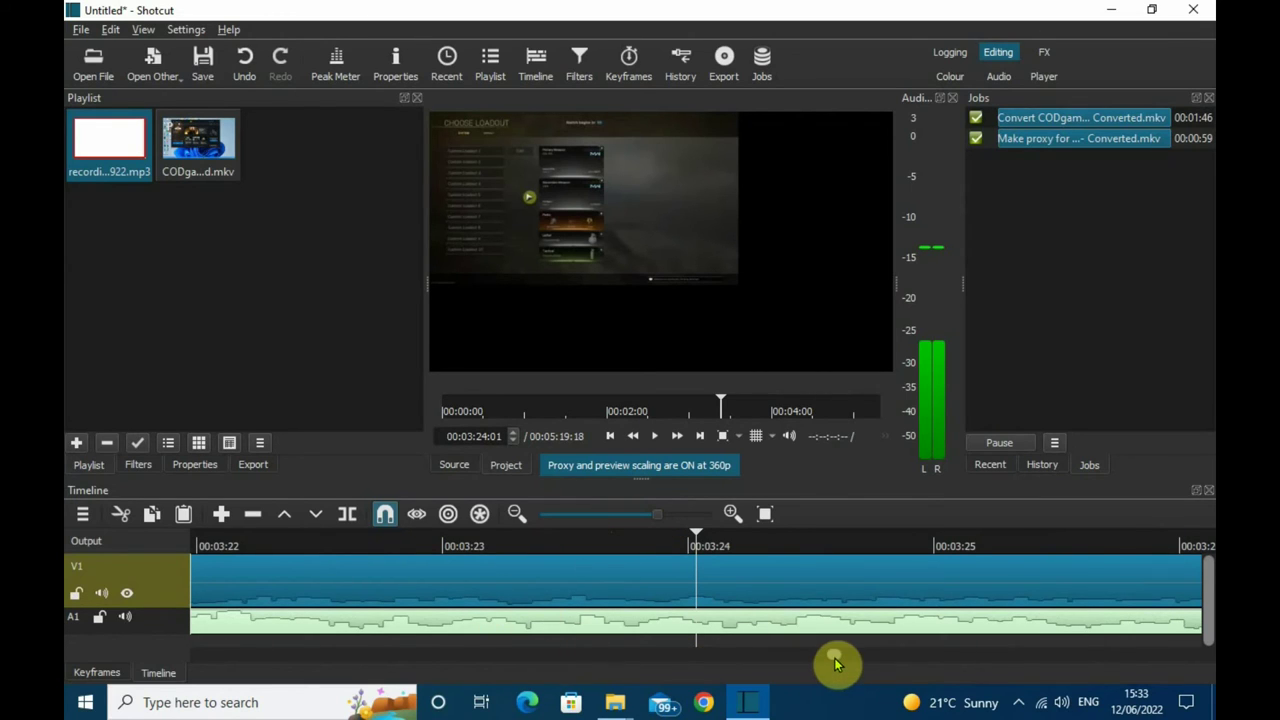
pyautogui.moveTo(835, 660); pyautogui.dragTo(818, 665)
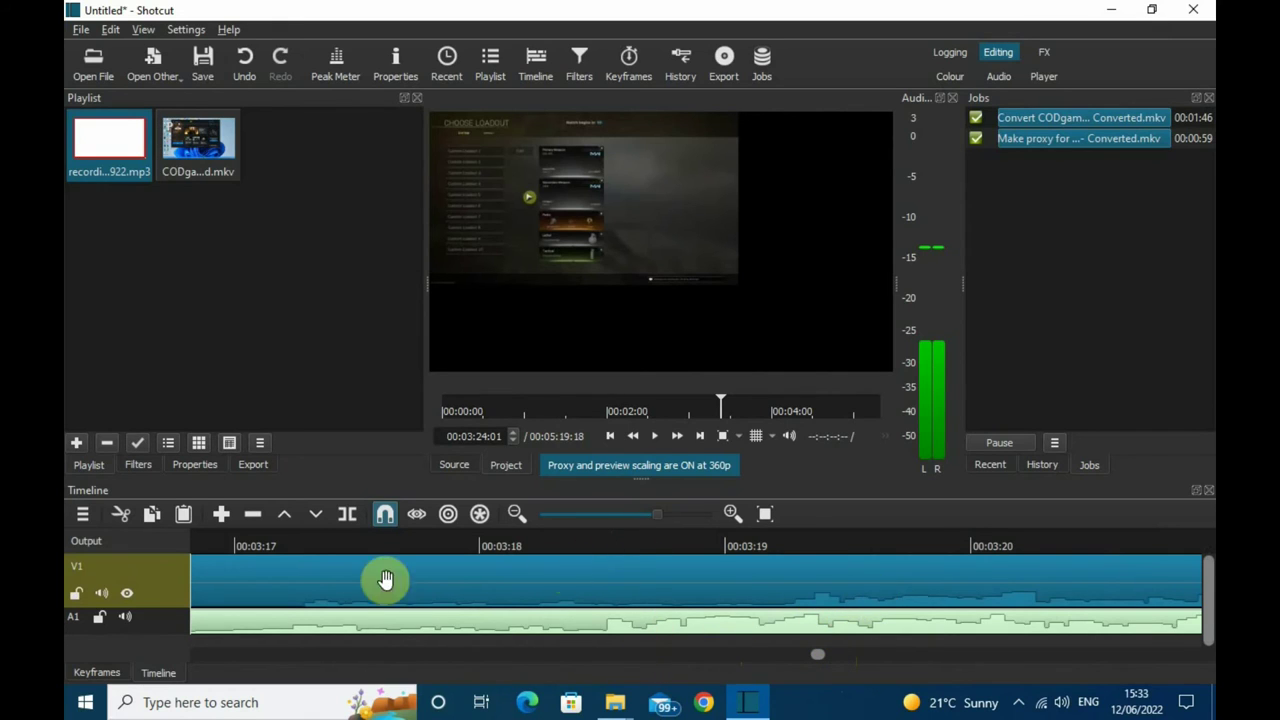
pyautogui.click(222, 546)
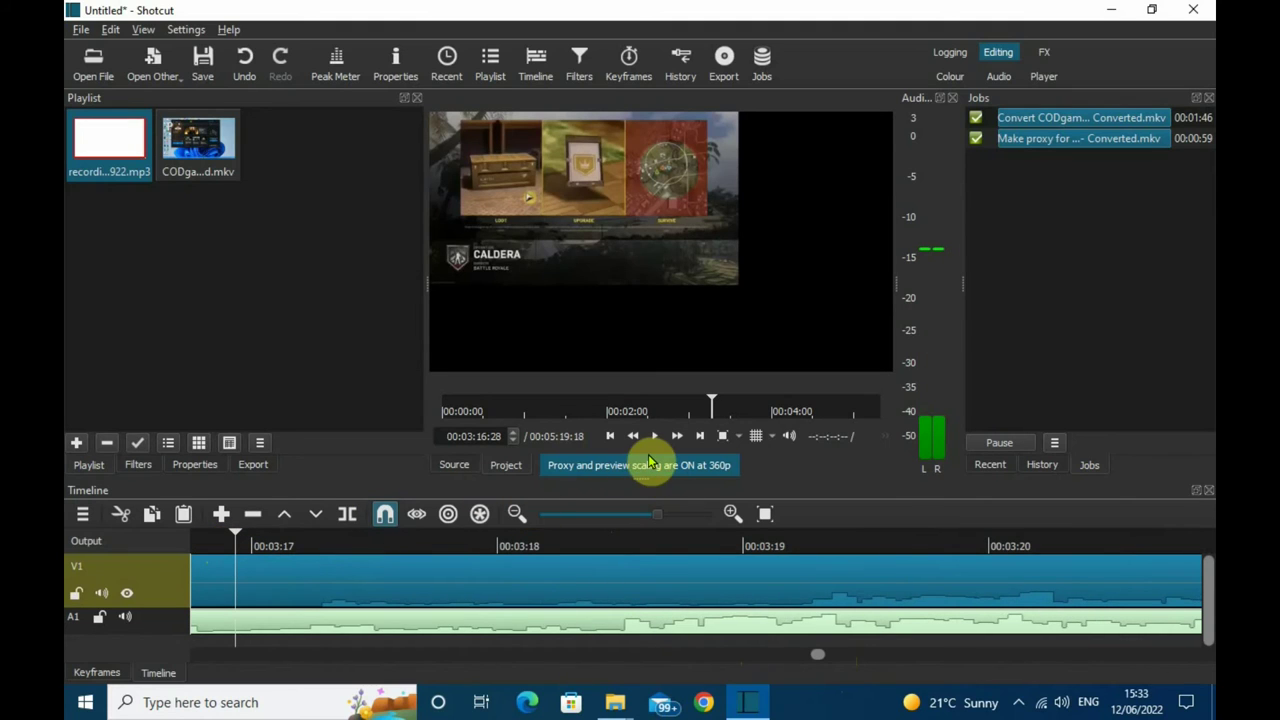
pyautogui.click(657, 438)
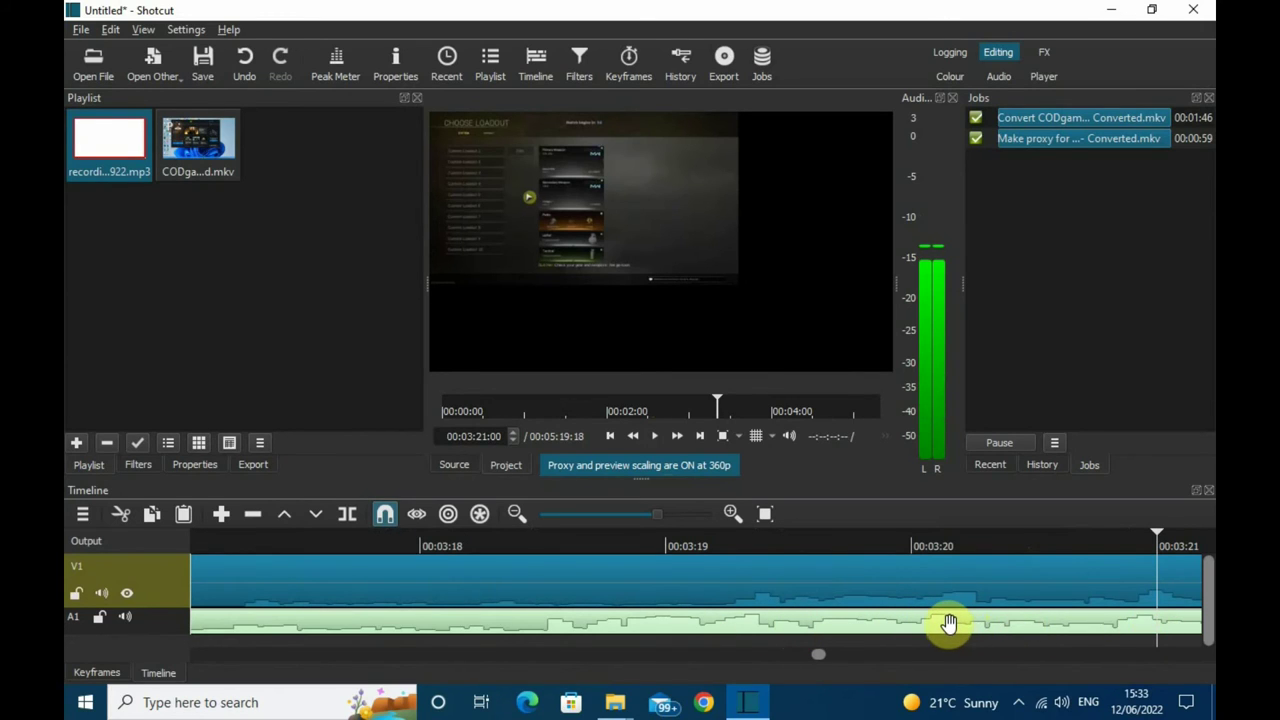
# Shift the A1 recording two frames later and replay from 00:03:17:09 to check the sync
pyautogui.moveTo(948, 623); pyautogui.dragTo(975, 626)
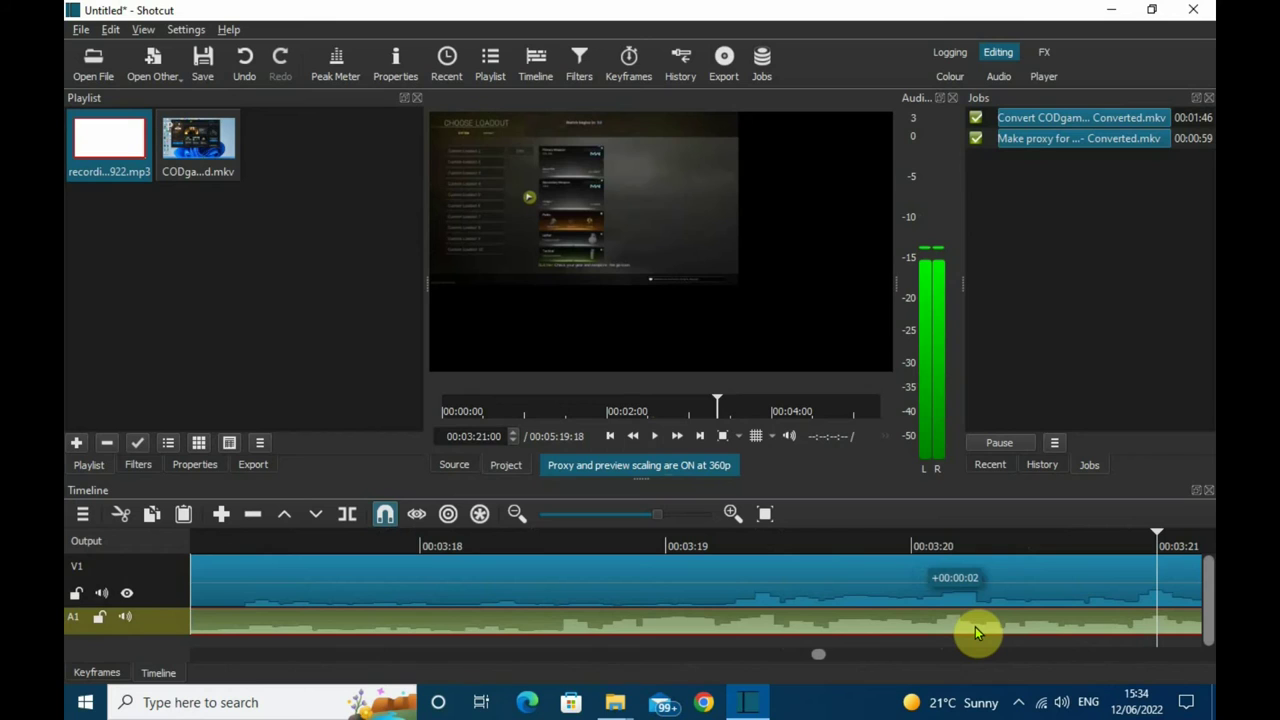
pyautogui.moveTo(975, 626); pyautogui.dragTo(975, 626)
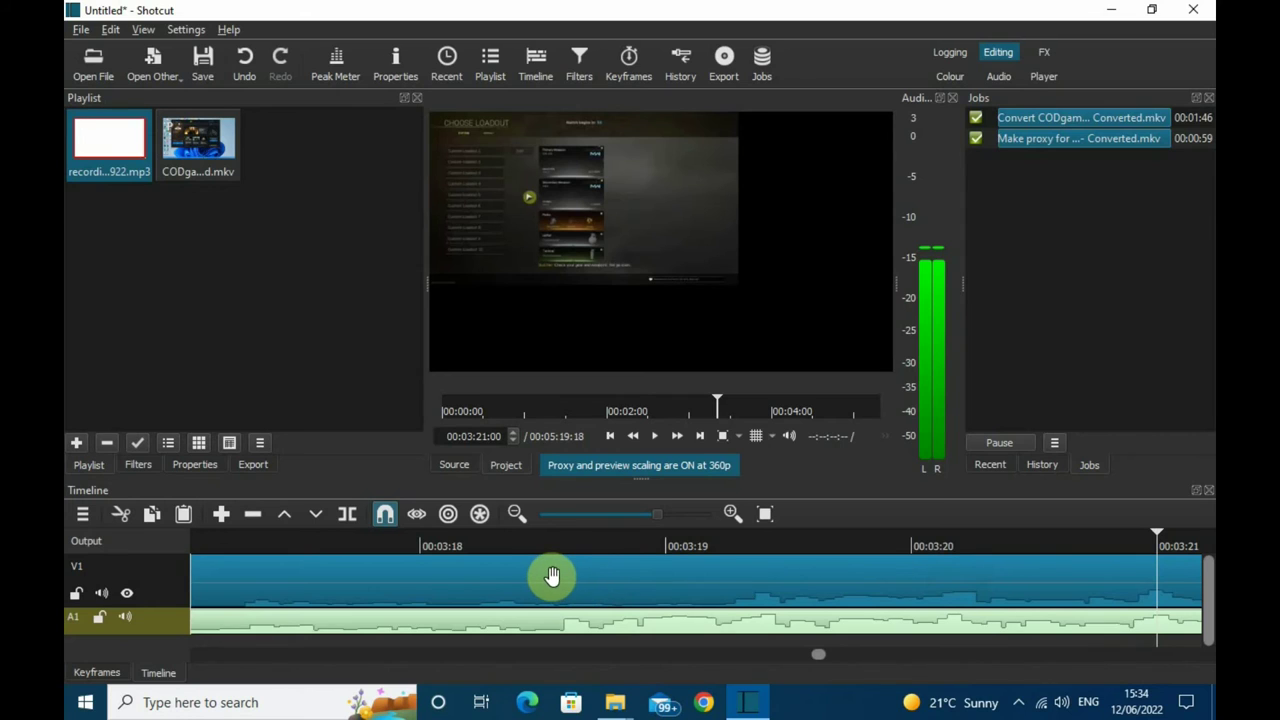
pyautogui.click(252, 543)
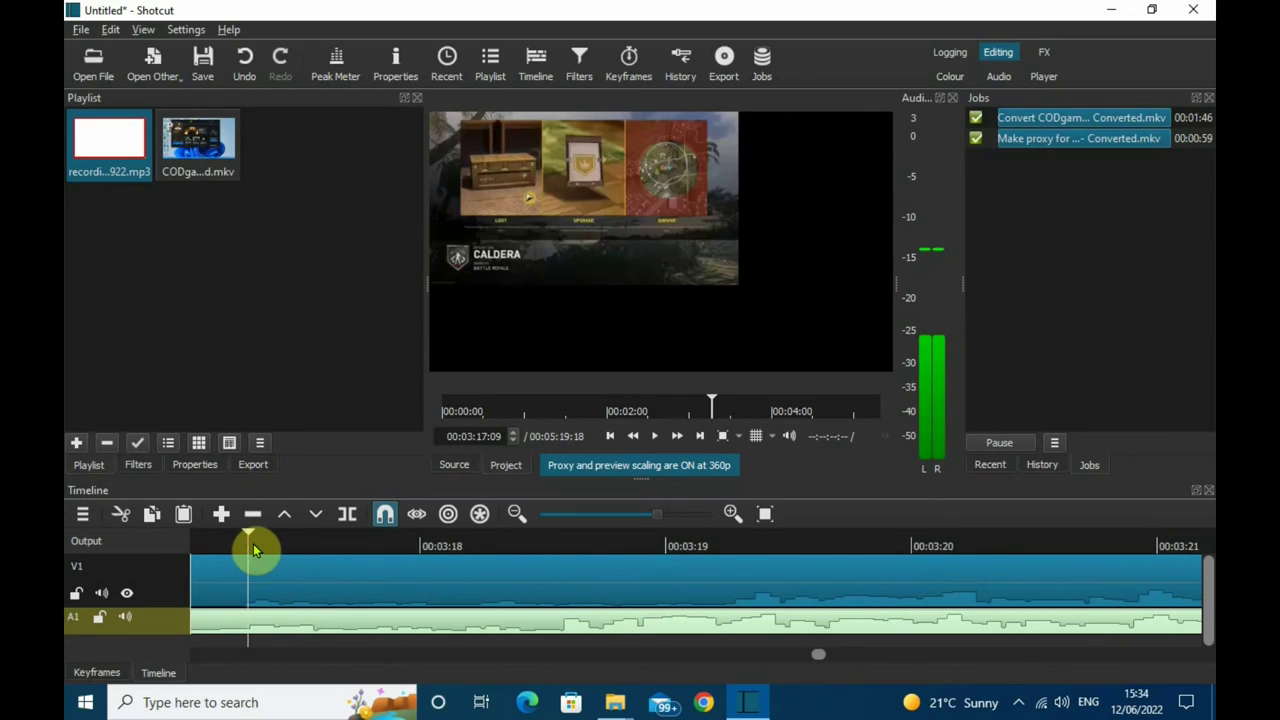
pyautogui.click(655, 440)
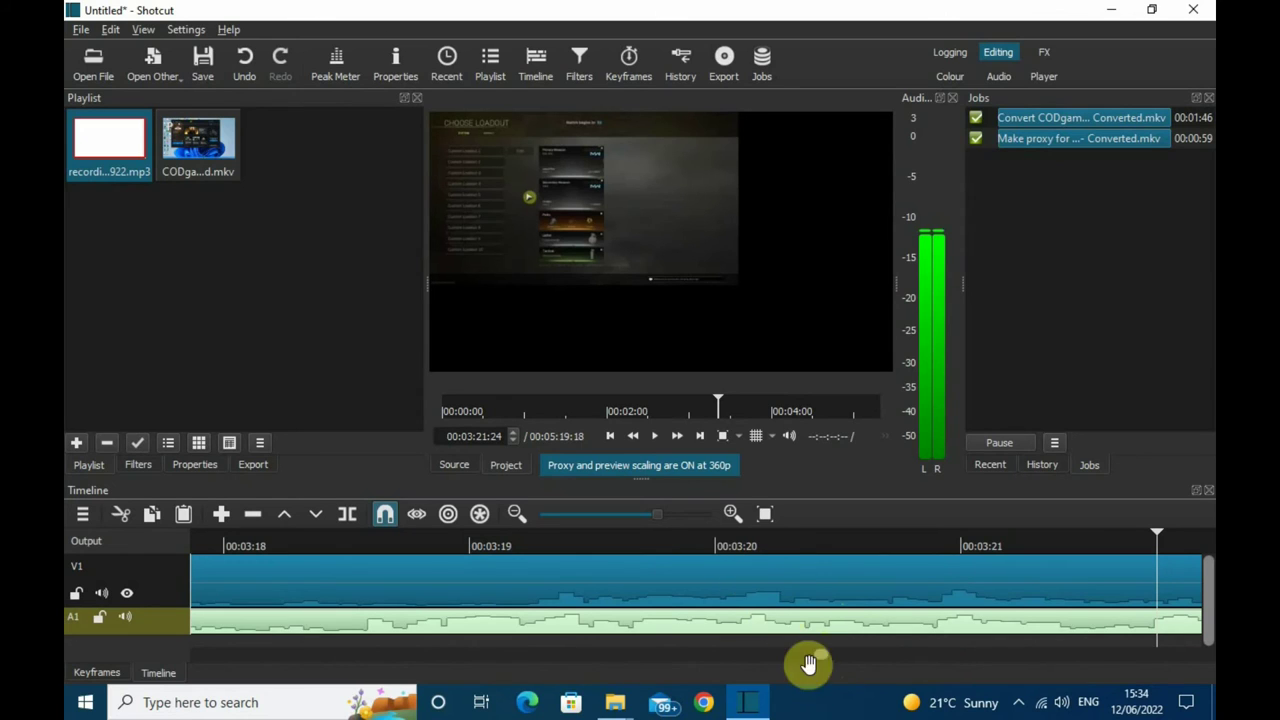
# Play the timeline from 00:03:43:27 to check the audio sync
pyautogui.moveTo(821, 655); pyautogui.dragTo(898, 658)
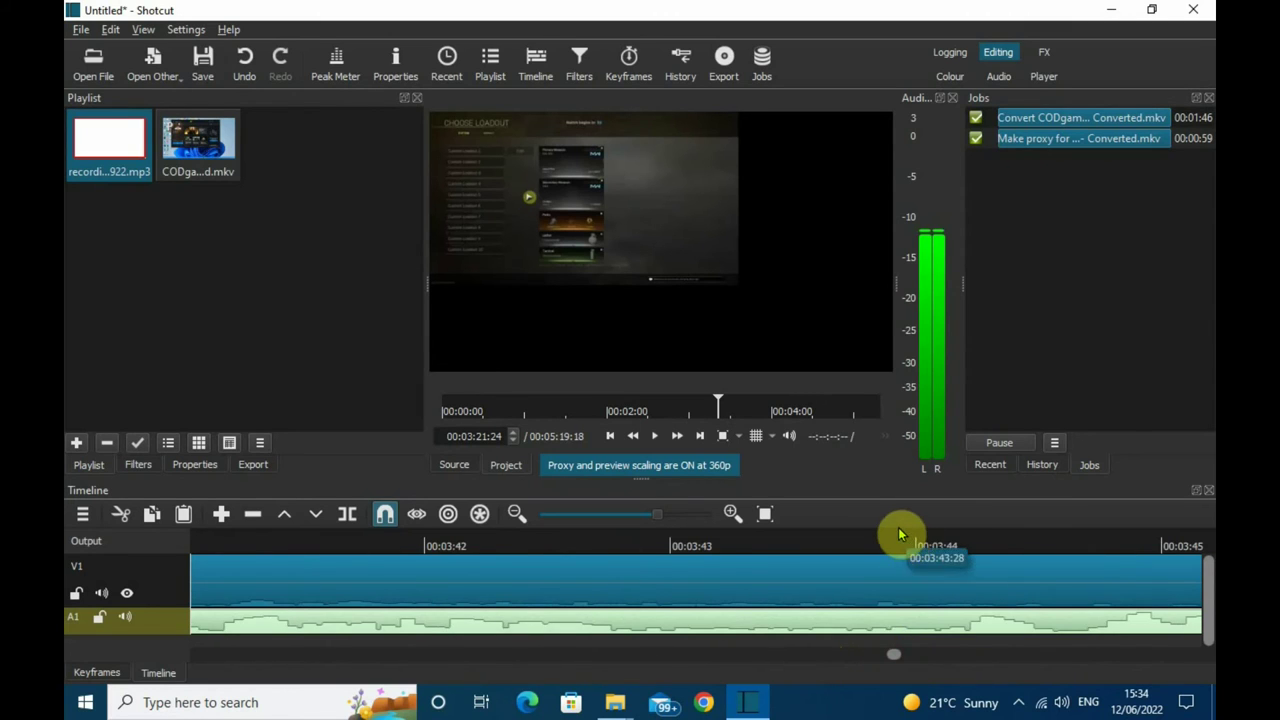
pyautogui.click(897, 543)
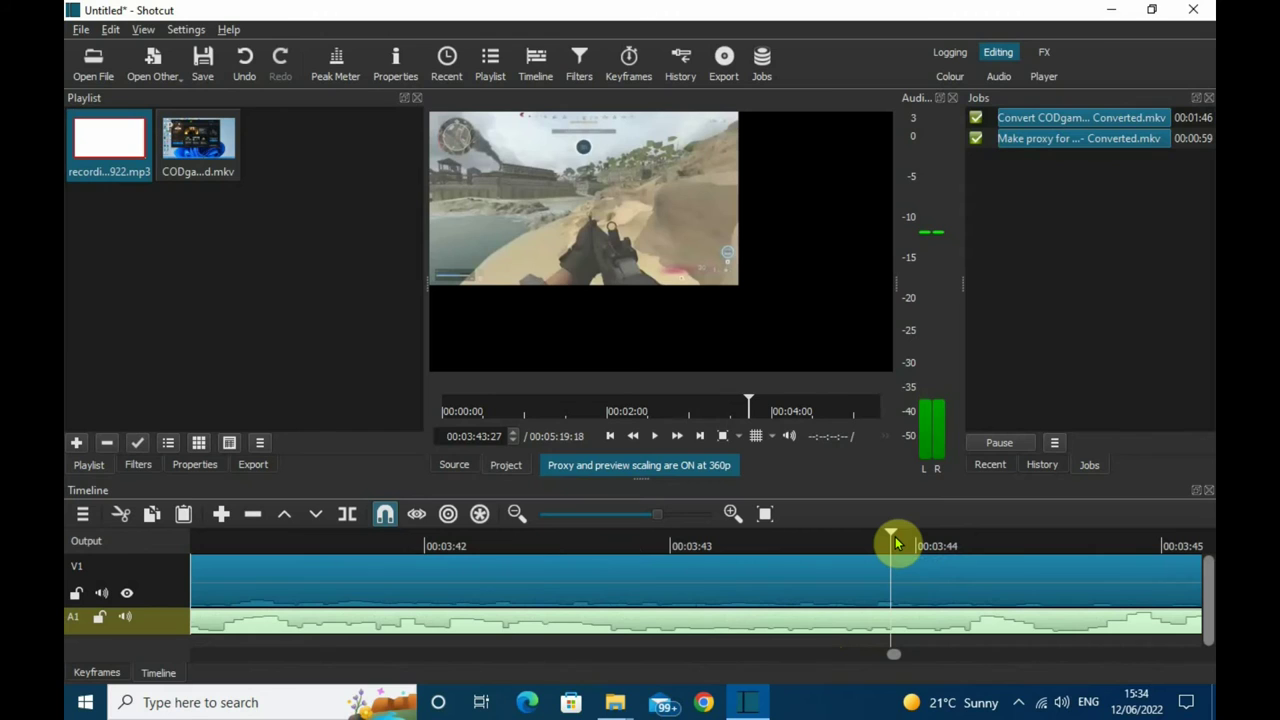
pyautogui.click(653, 440)
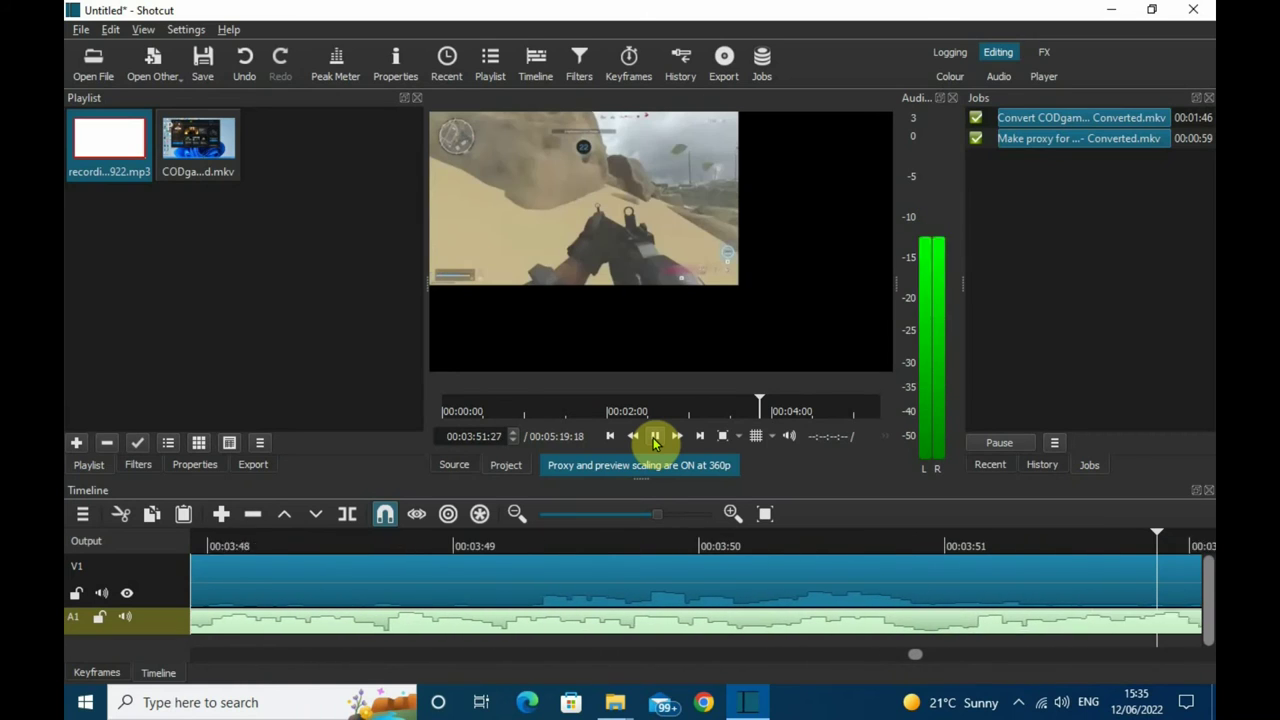
# Stop playback at 00:04:02:19 and select the recorded mp3 clip on A1
pyautogui.click(655, 437)
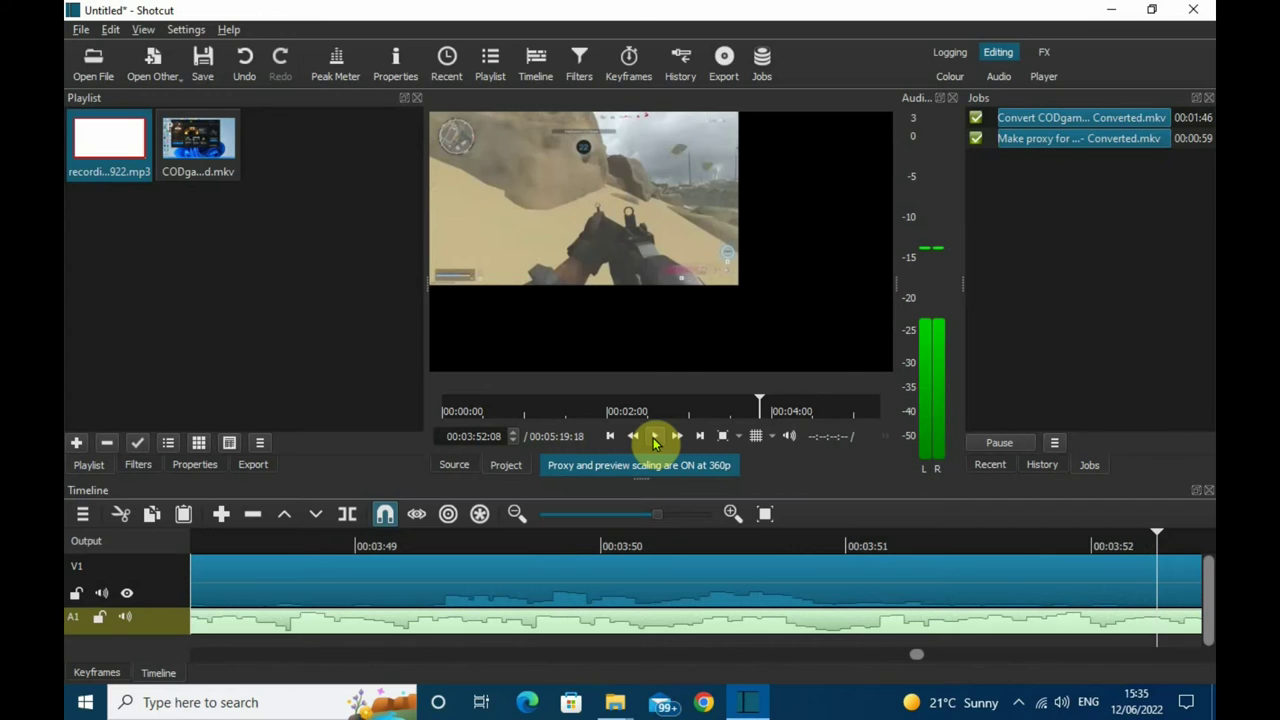
pyautogui.click(655, 437)
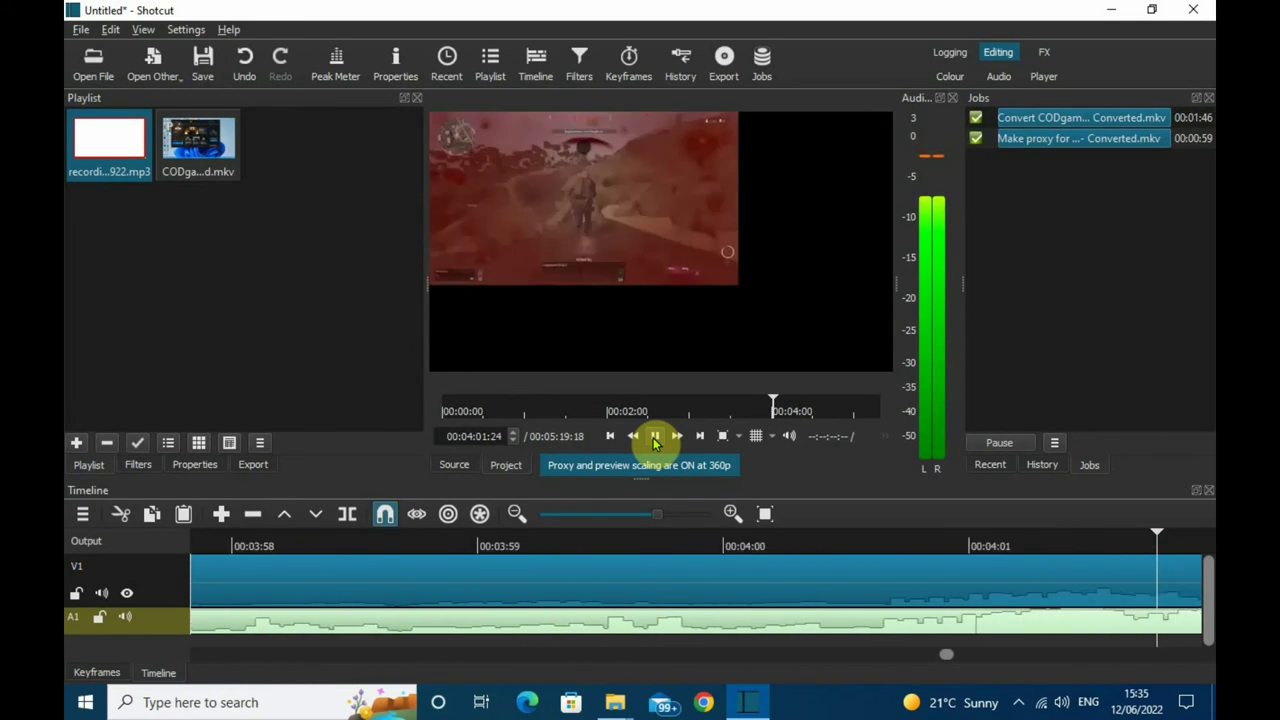
pyautogui.click(655, 440)
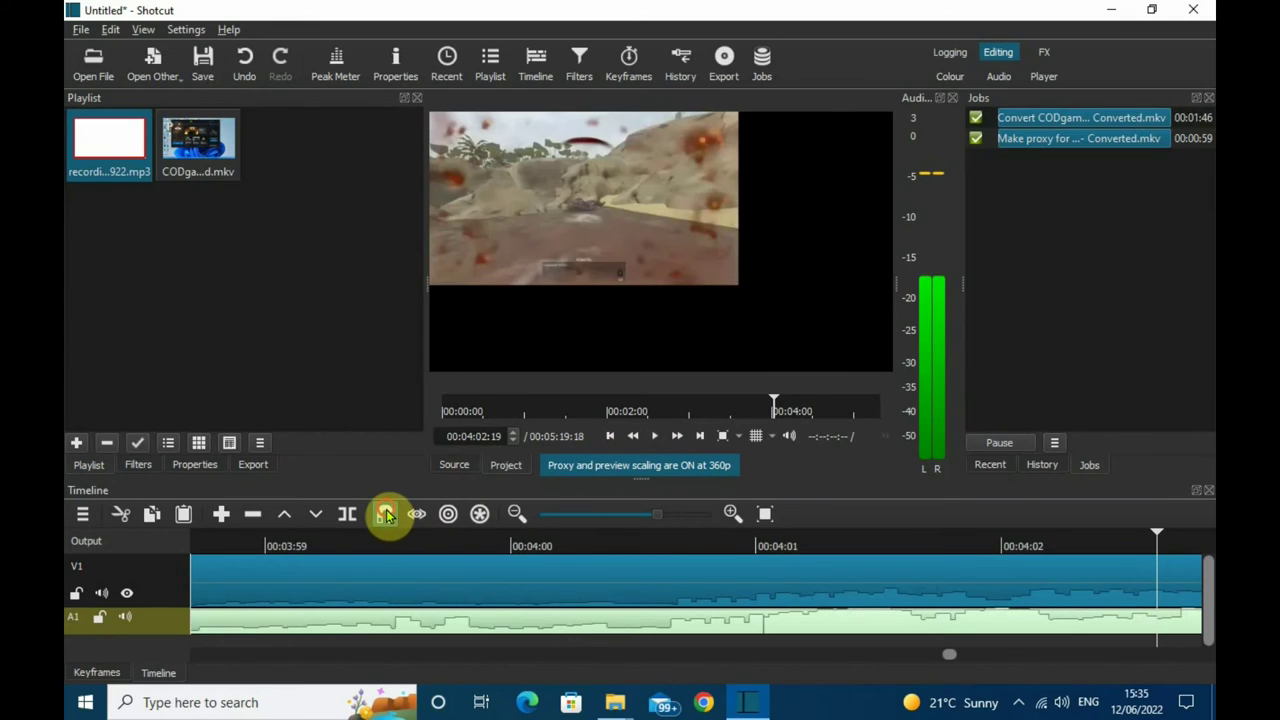
pyautogui.click(435, 623)
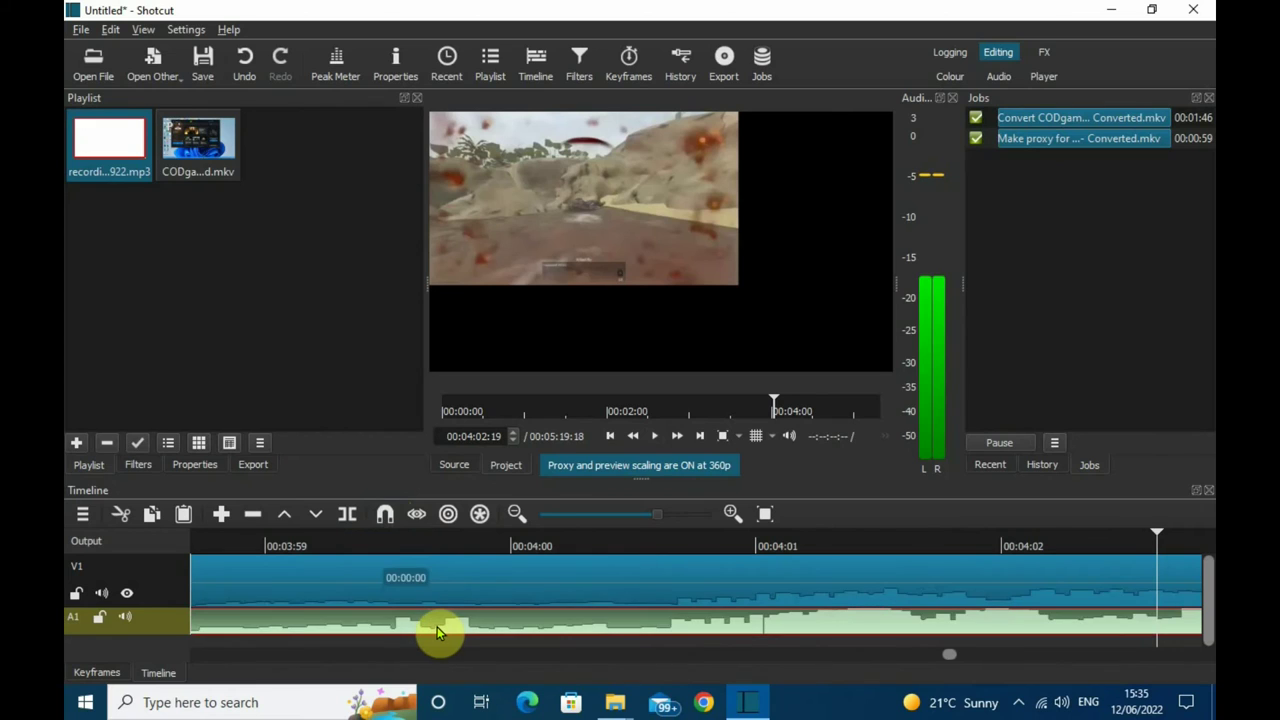
# Nudge the mp3 clip slightly later on A1 and replay from 00:03:59:06
pyautogui.moveTo(437, 630); pyautogui.dragTo(441, 630)
pyautogui.moveTo(447, 630); pyautogui.dragTo(450, 626)
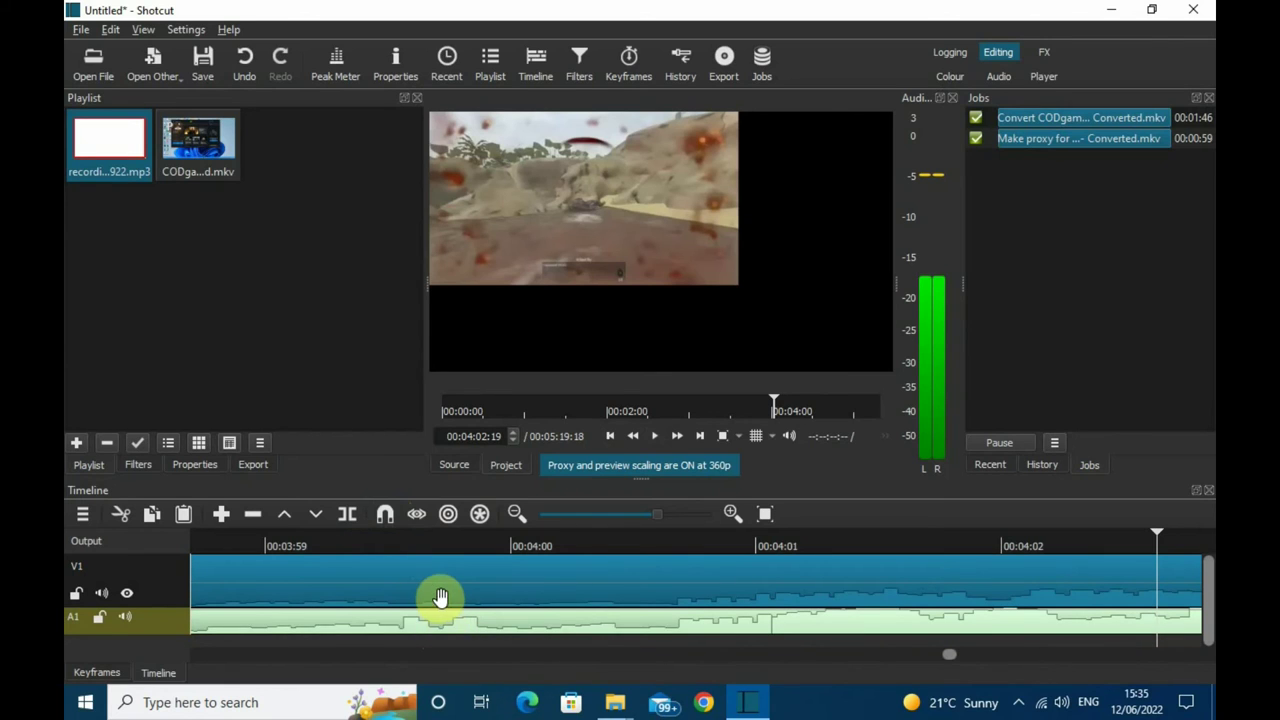
pyautogui.click(316, 545)
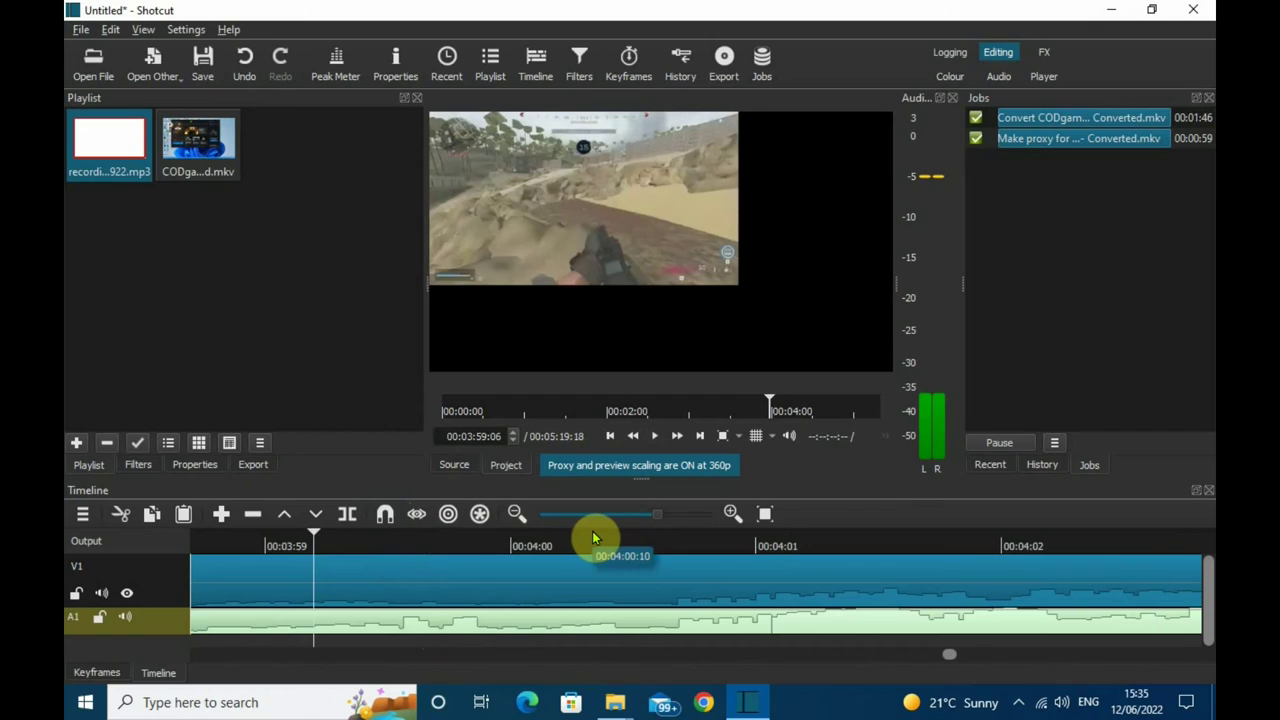
pyautogui.click(652, 436)
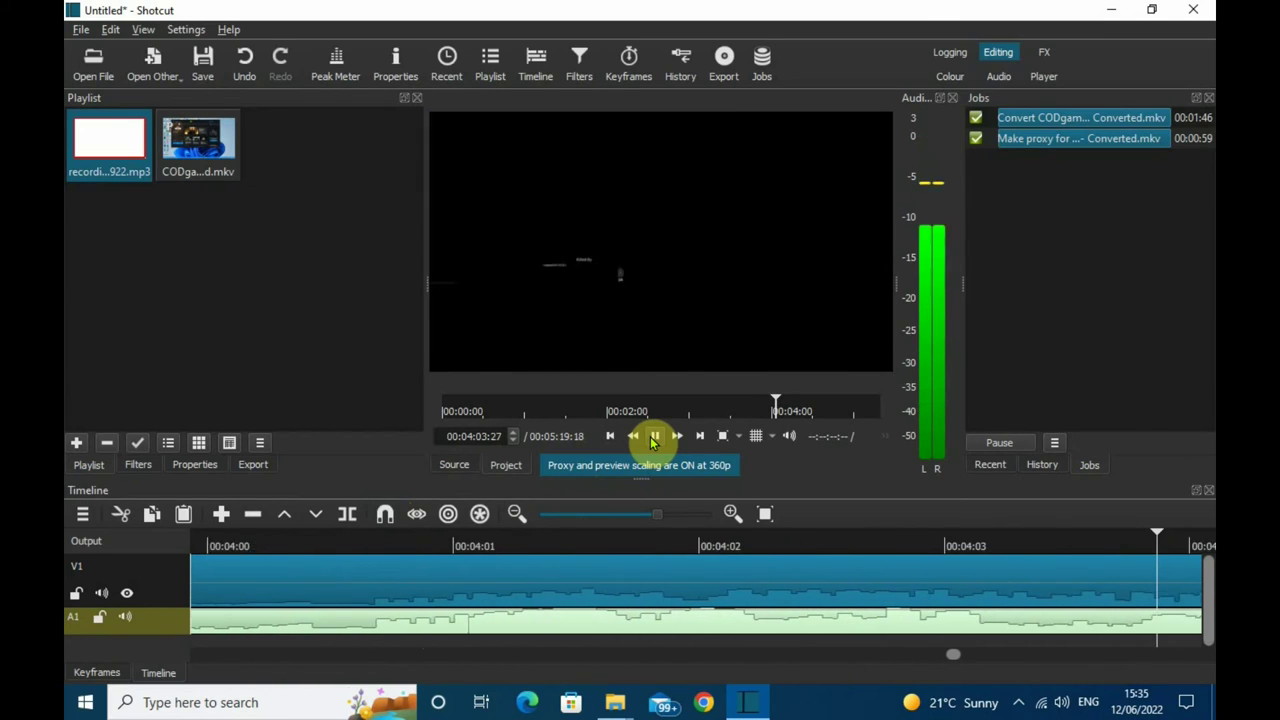
# Keep previewing the sync, pausing at 00:04:11:22
pyautogui.click(652, 436)
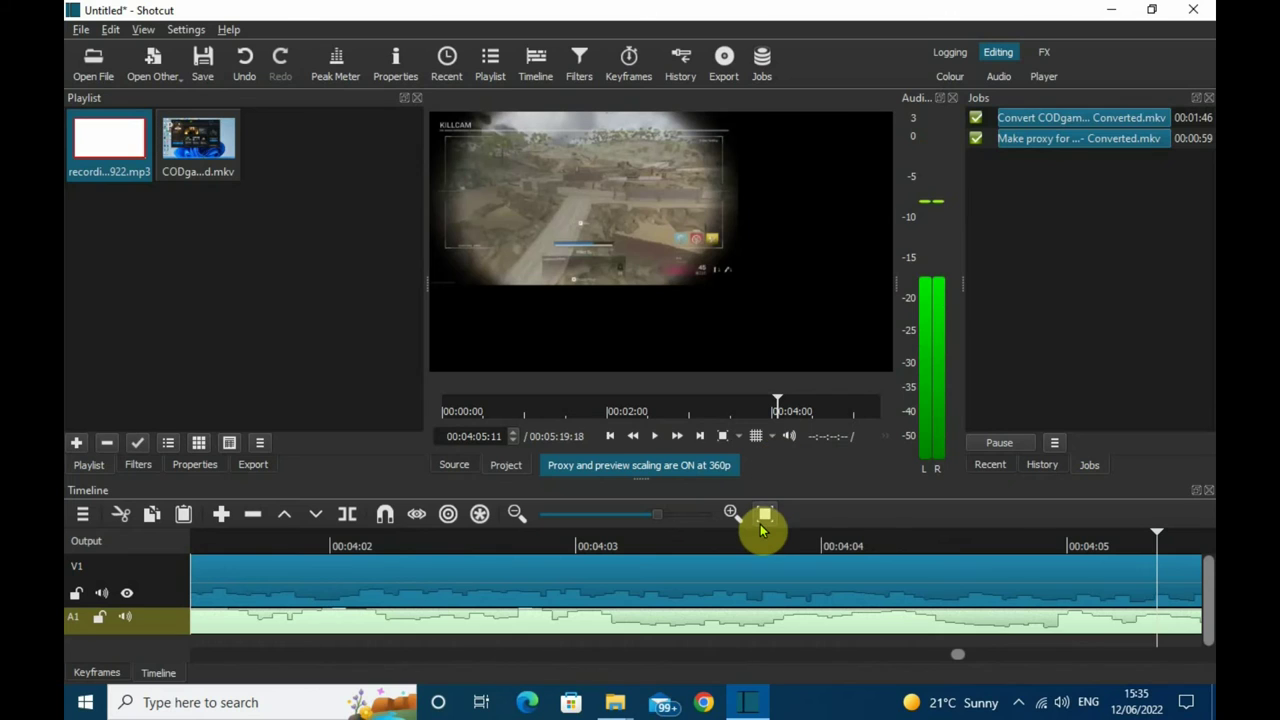
pyautogui.click(658, 436)
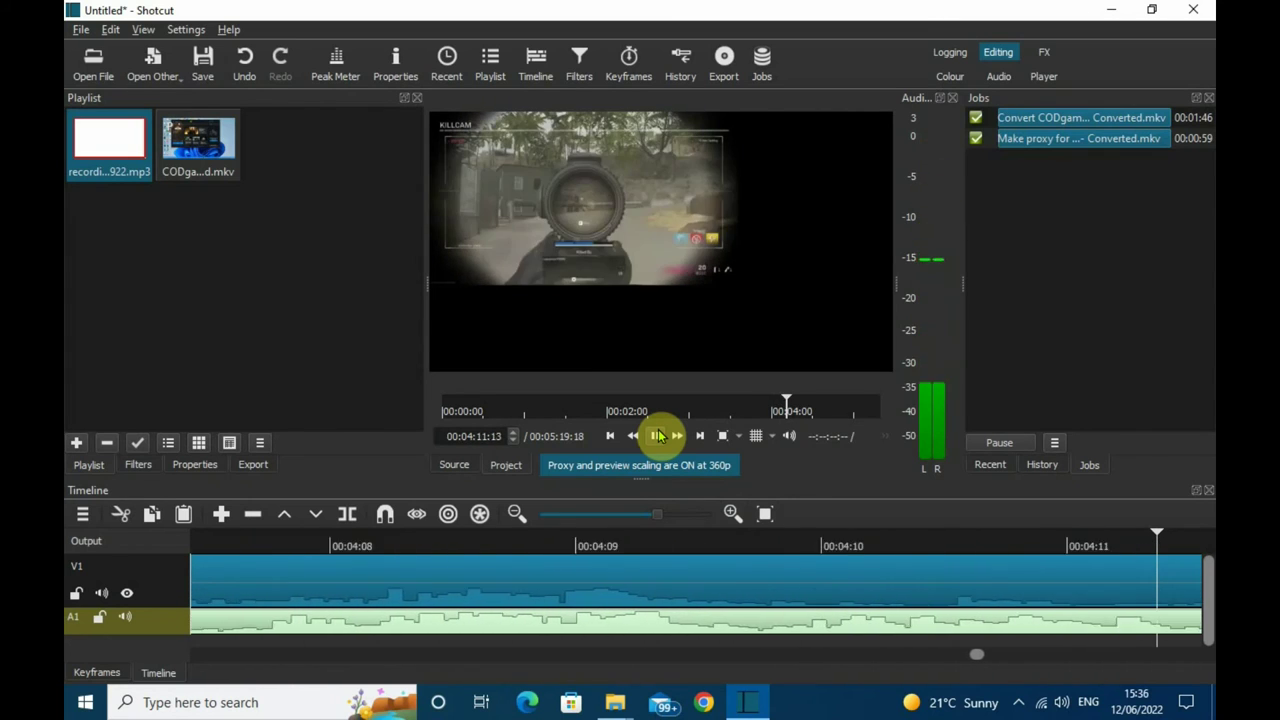
pyautogui.click(658, 436)
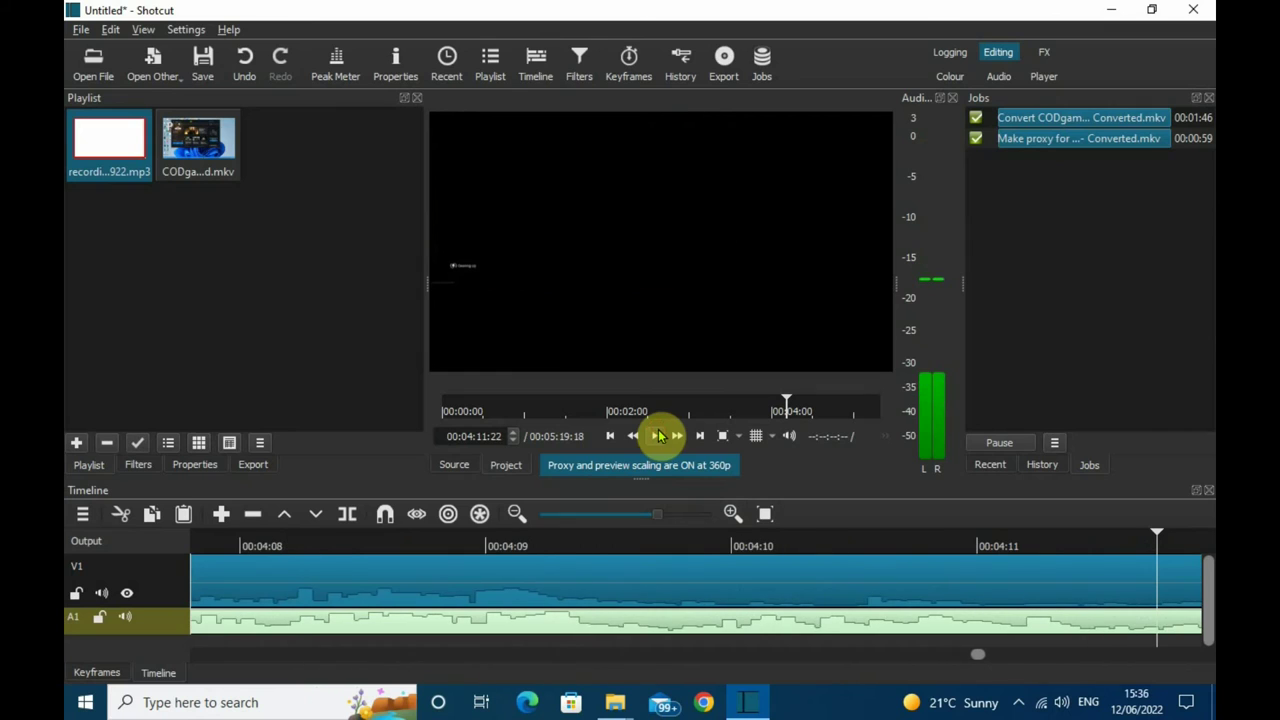
# Zoom the timeline out and play from near 00:04:28, stopping at the mp3's end, 00:04:38:00
pyautogui.click(620, 517)
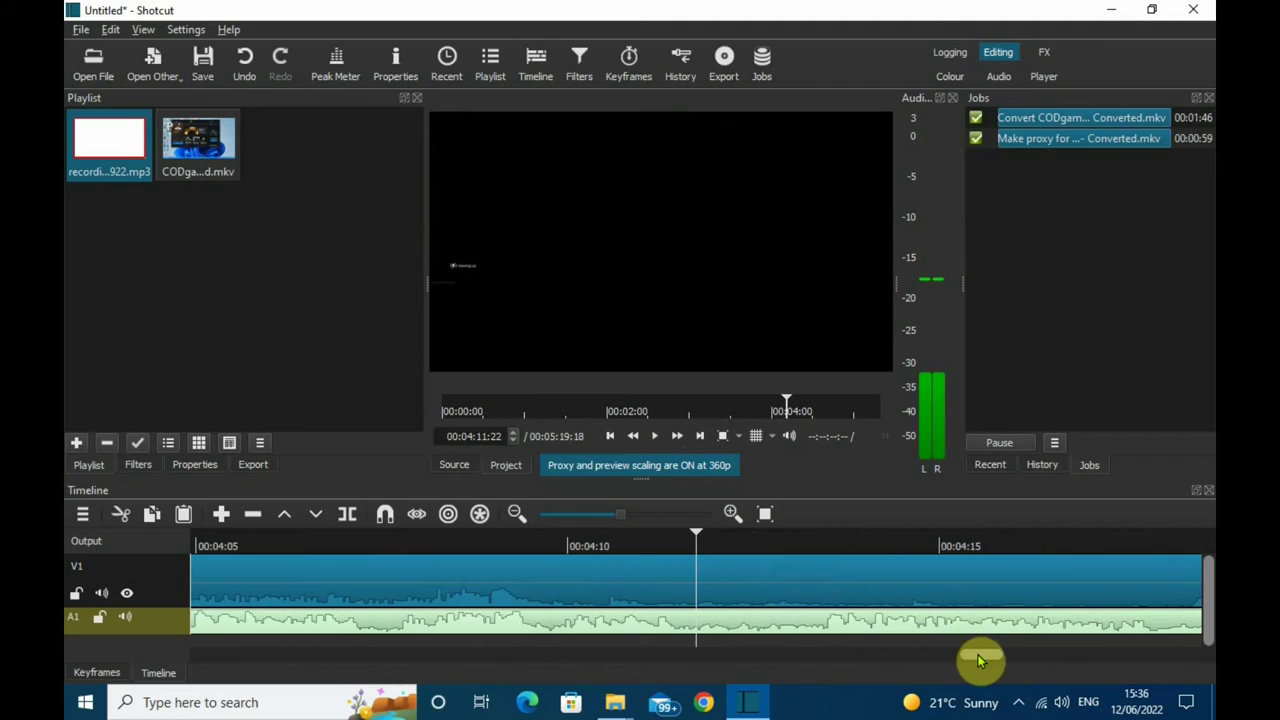
pyautogui.moveTo(980, 654); pyautogui.dragTo(1052, 657)
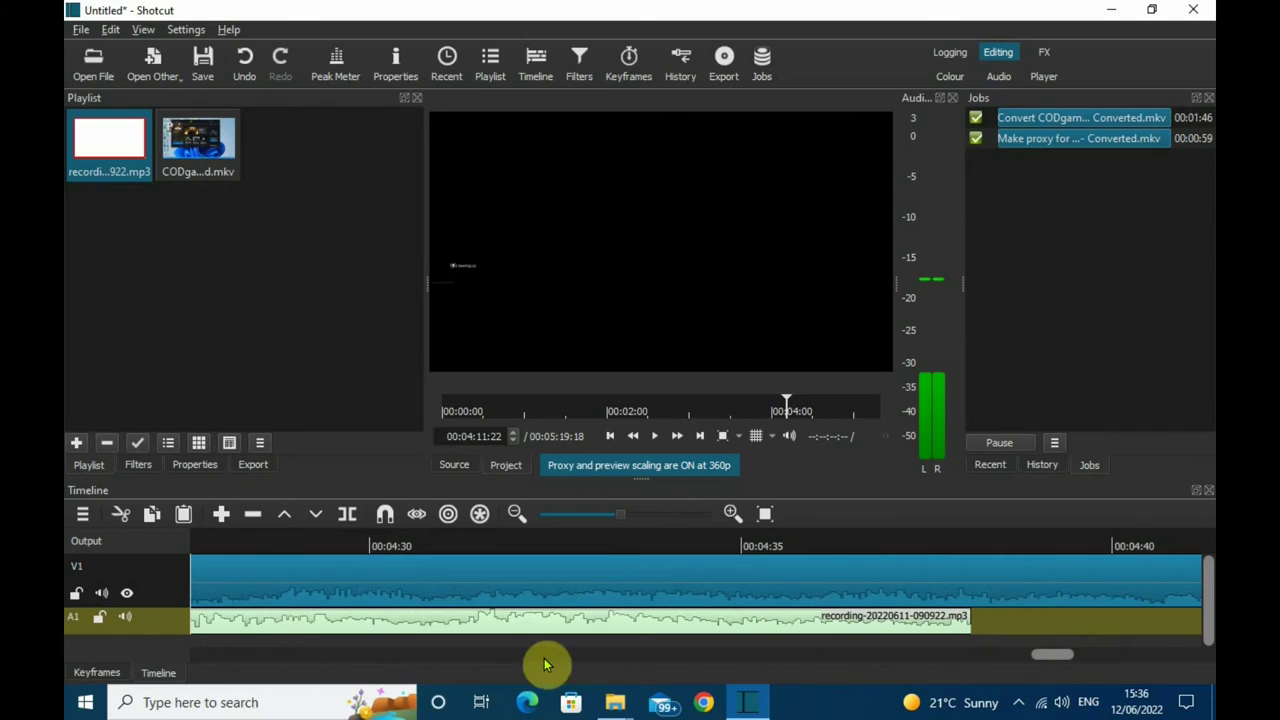
pyautogui.click(286, 545)
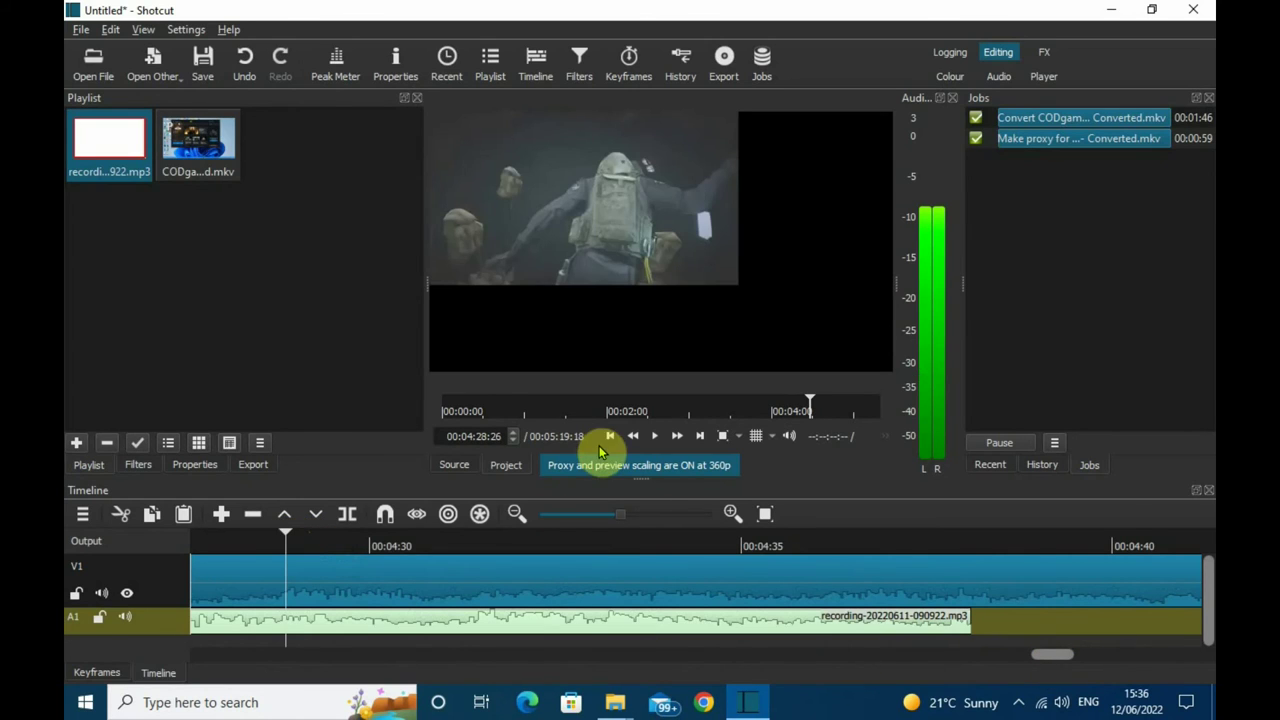
pyautogui.click(652, 437)
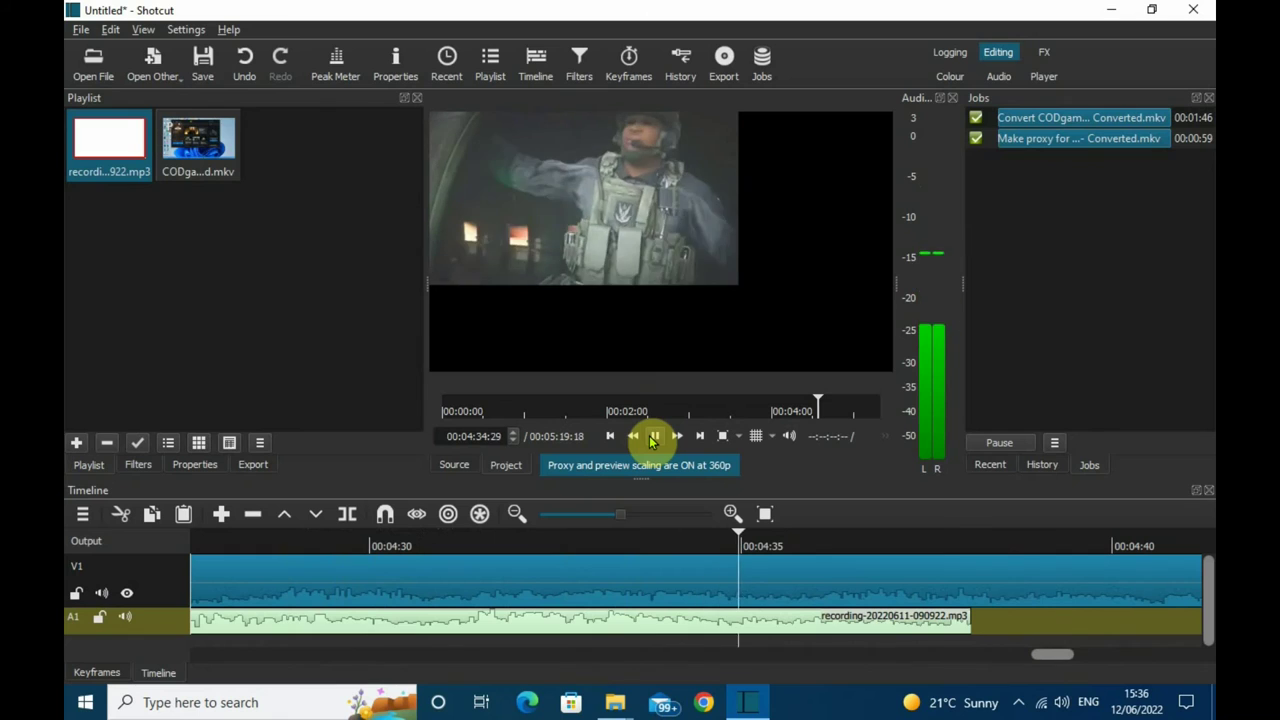
pyautogui.click(652, 436)
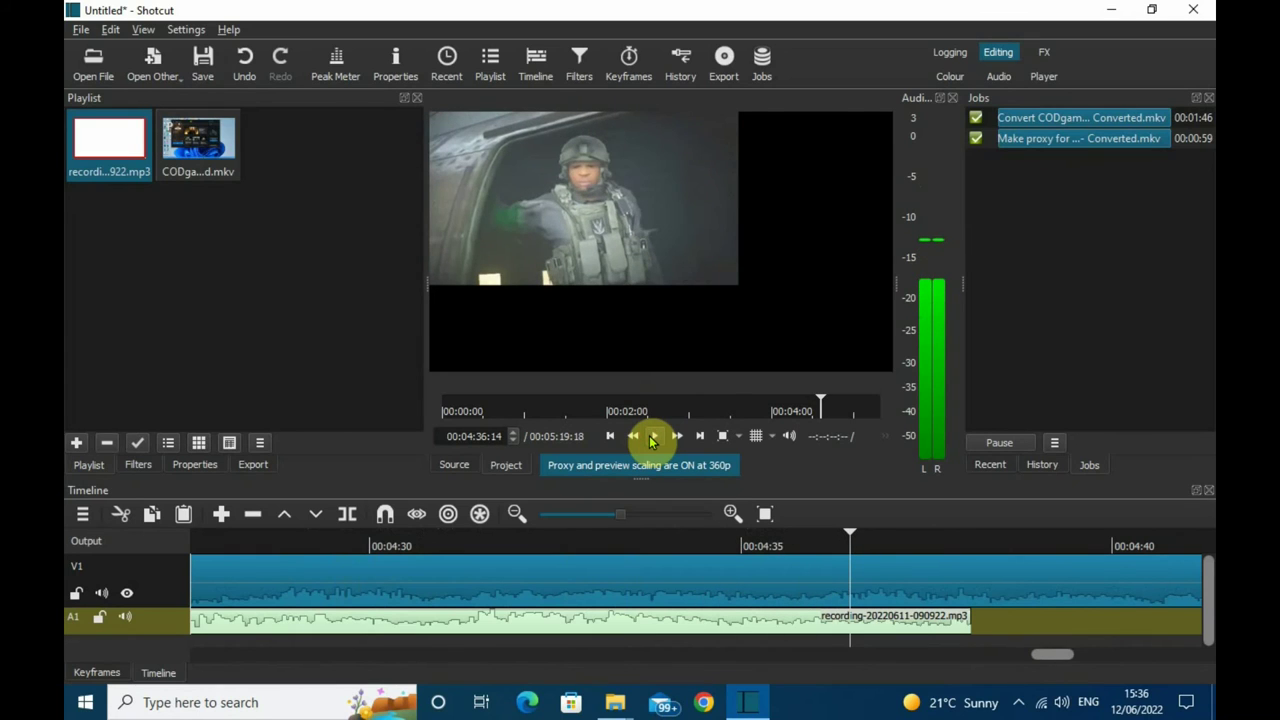
pyautogui.click(652, 436)
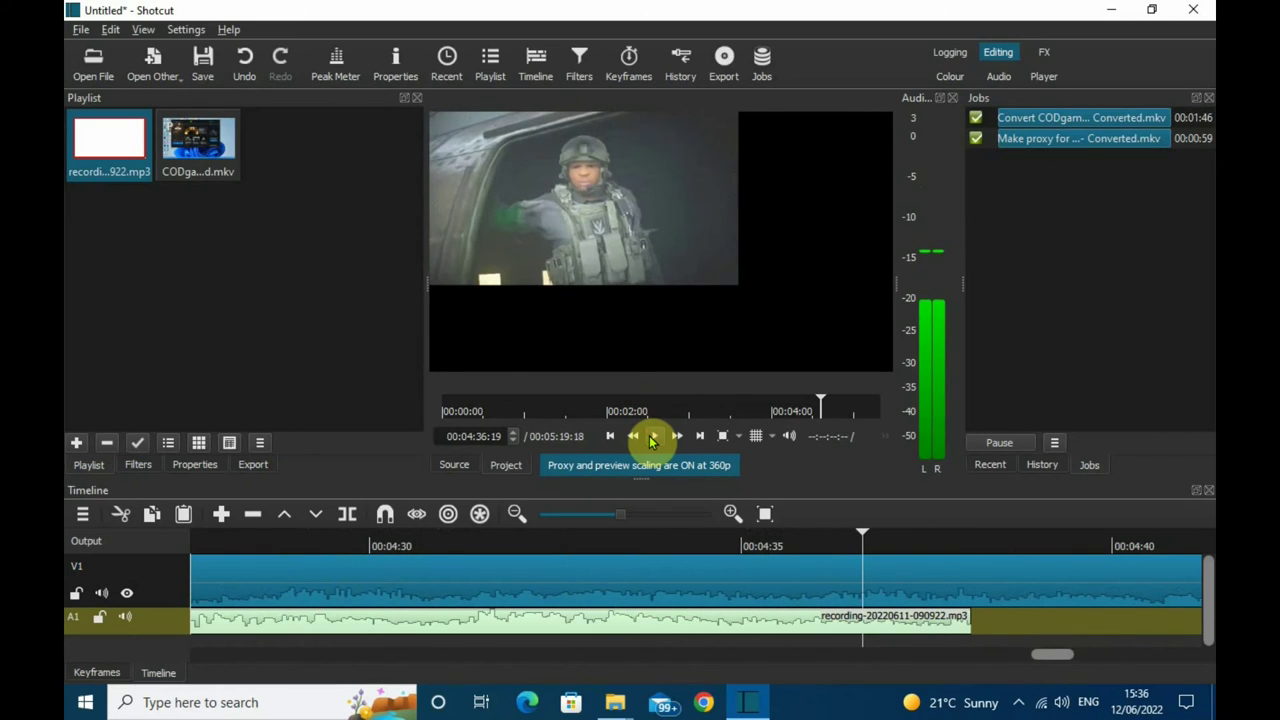
pyautogui.click(652, 436)
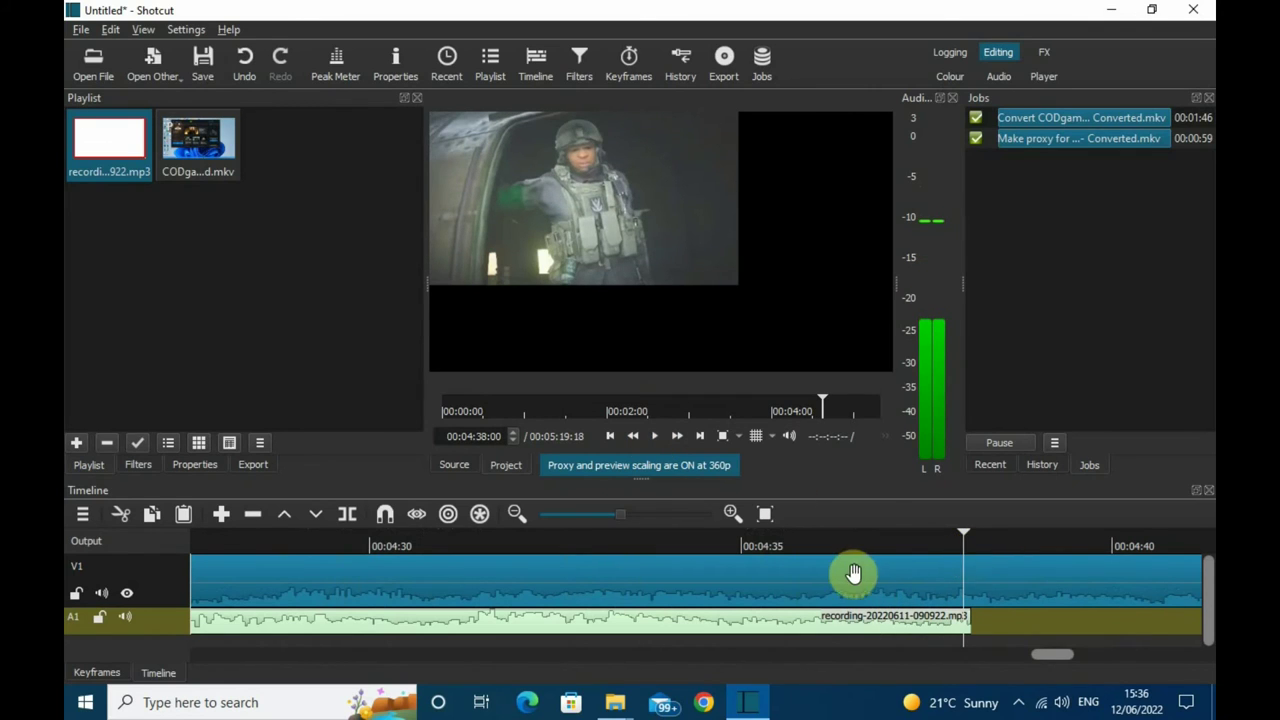
# With ripple on all tracks, cut V1's gameplay after 00:04:38:00 and mute V1's audio
pyautogui.click(348, 516)
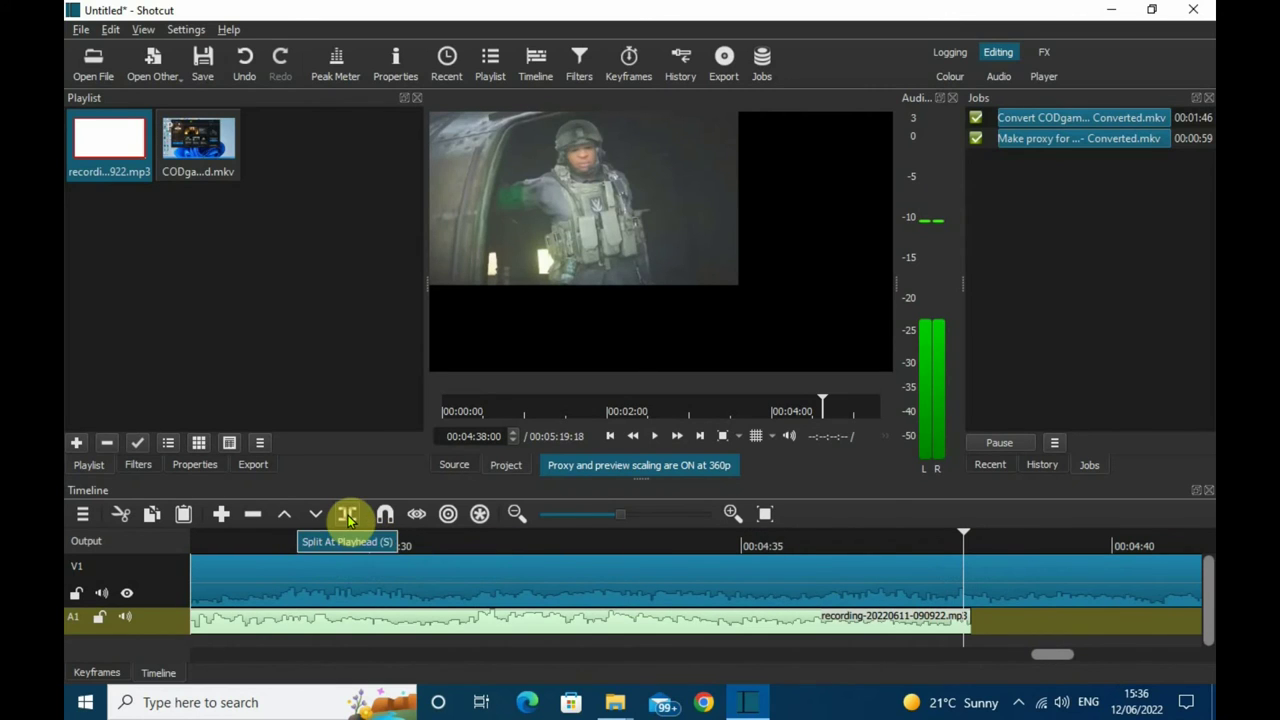
pyautogui.click(479, 514)
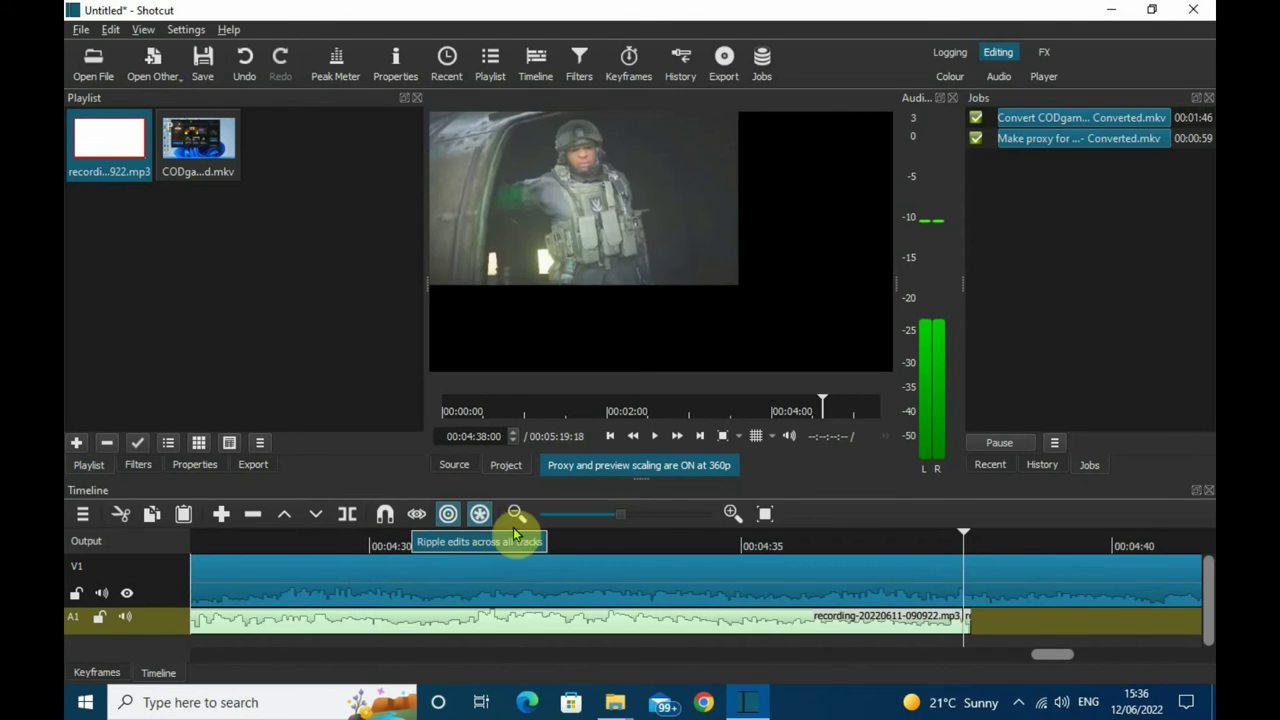
pyautogui.click(978, 577)
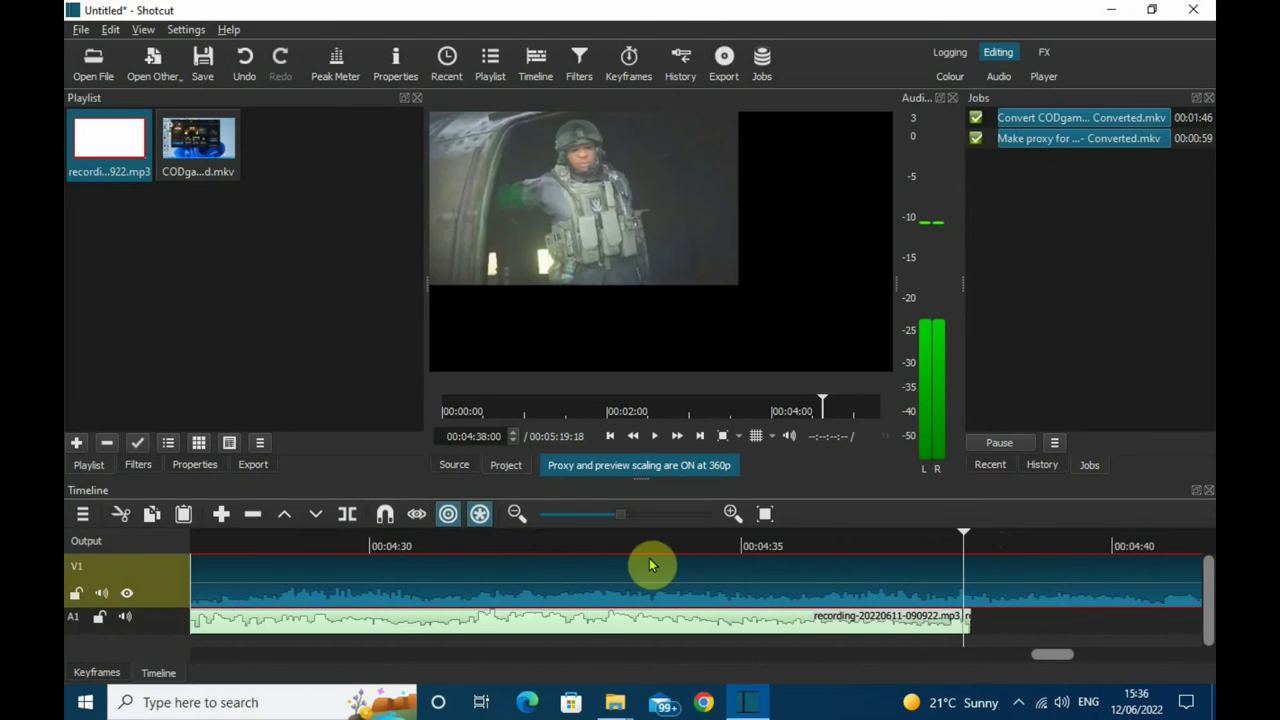
pyautogui.click(347, 514)
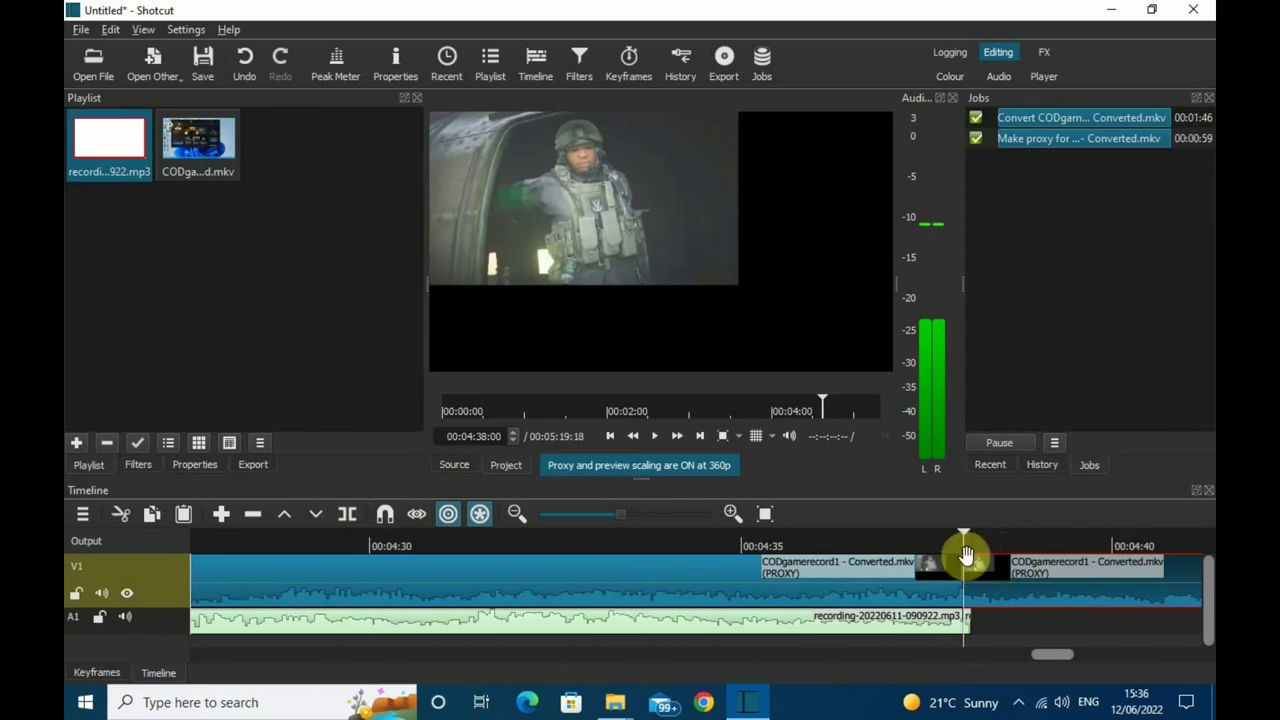
pyautogui.click(252, 514)
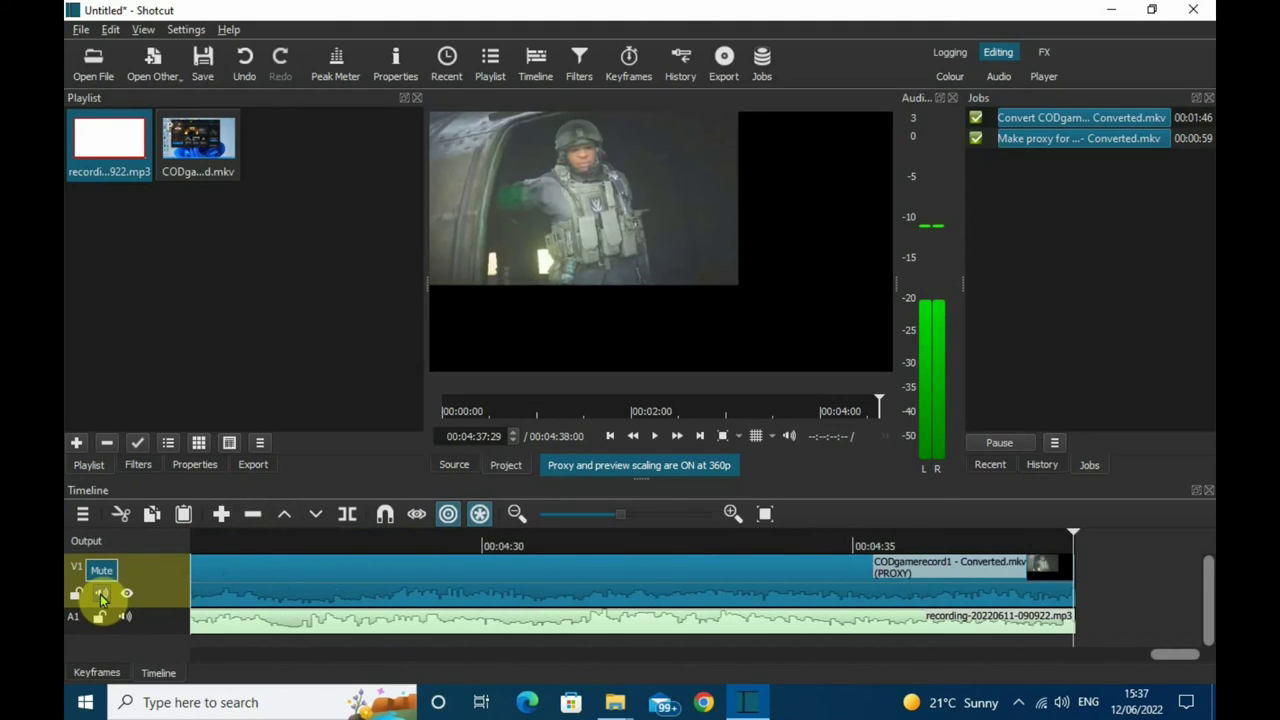
pyautogui.click(101, 594)
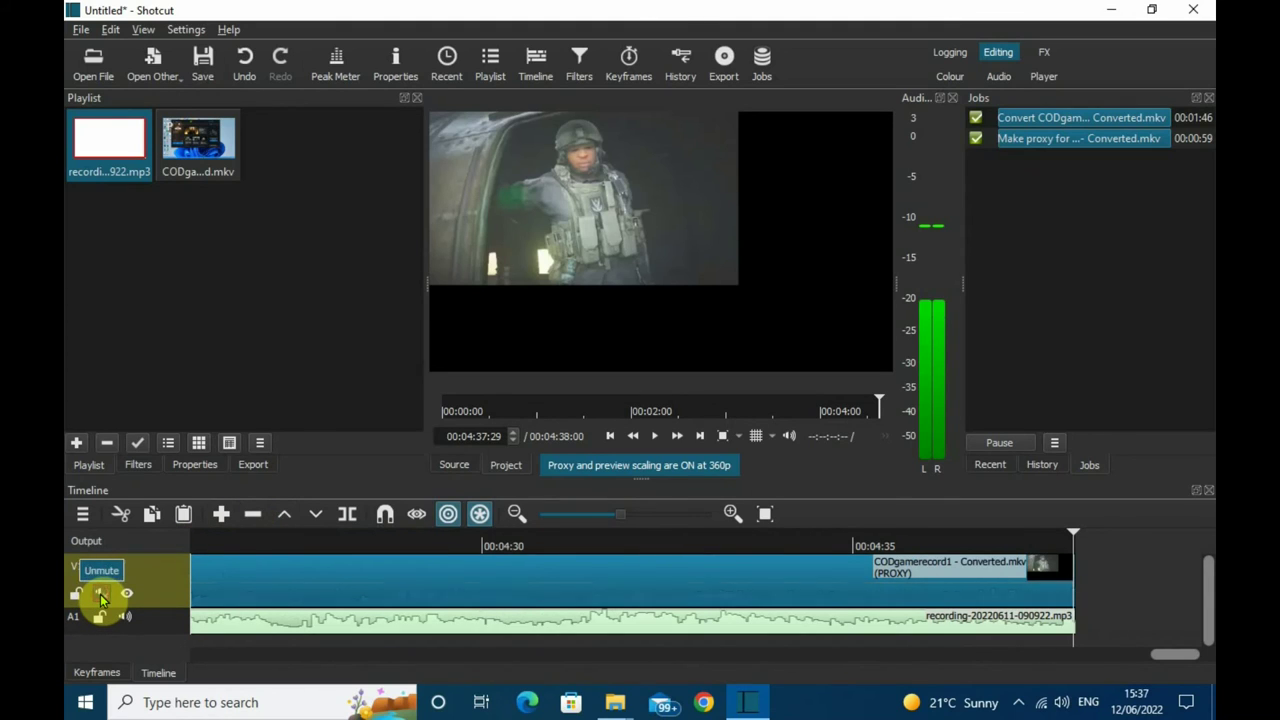
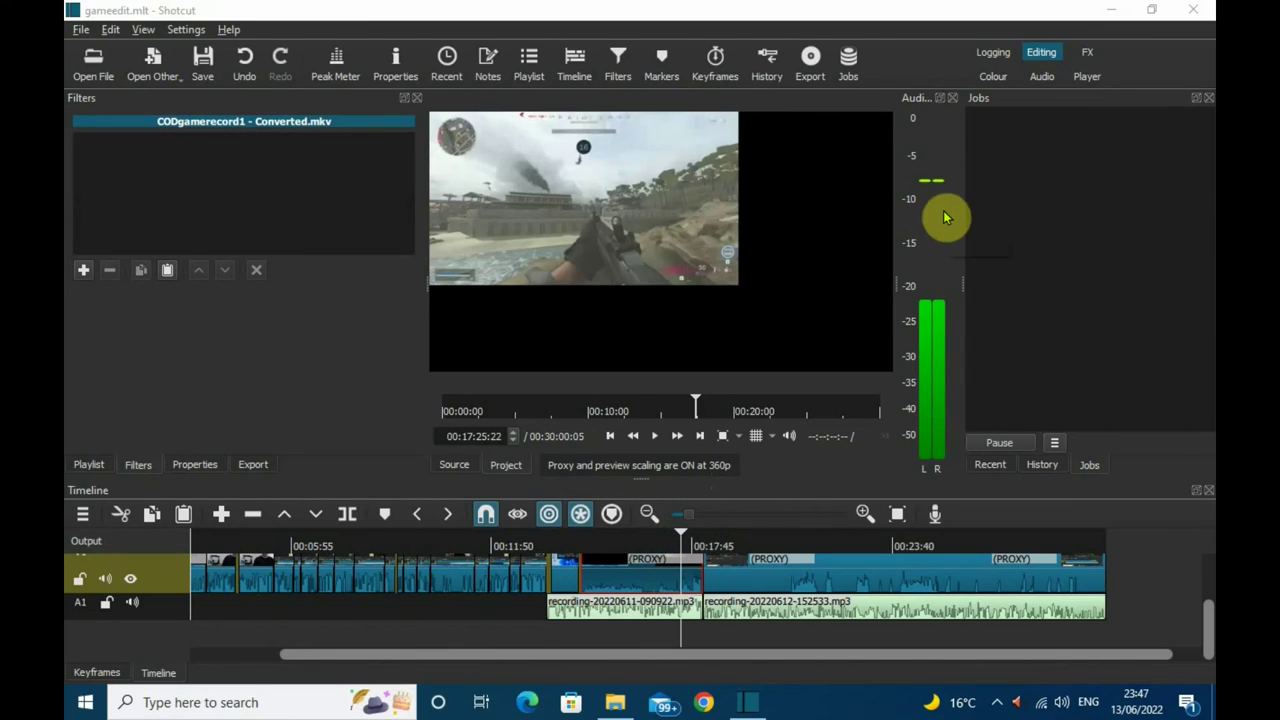
# Play and pause the gameplay clip to hear its original audio
pyautogui.moveTo(942, 182)
pyautogui.moveTo(930, 128)
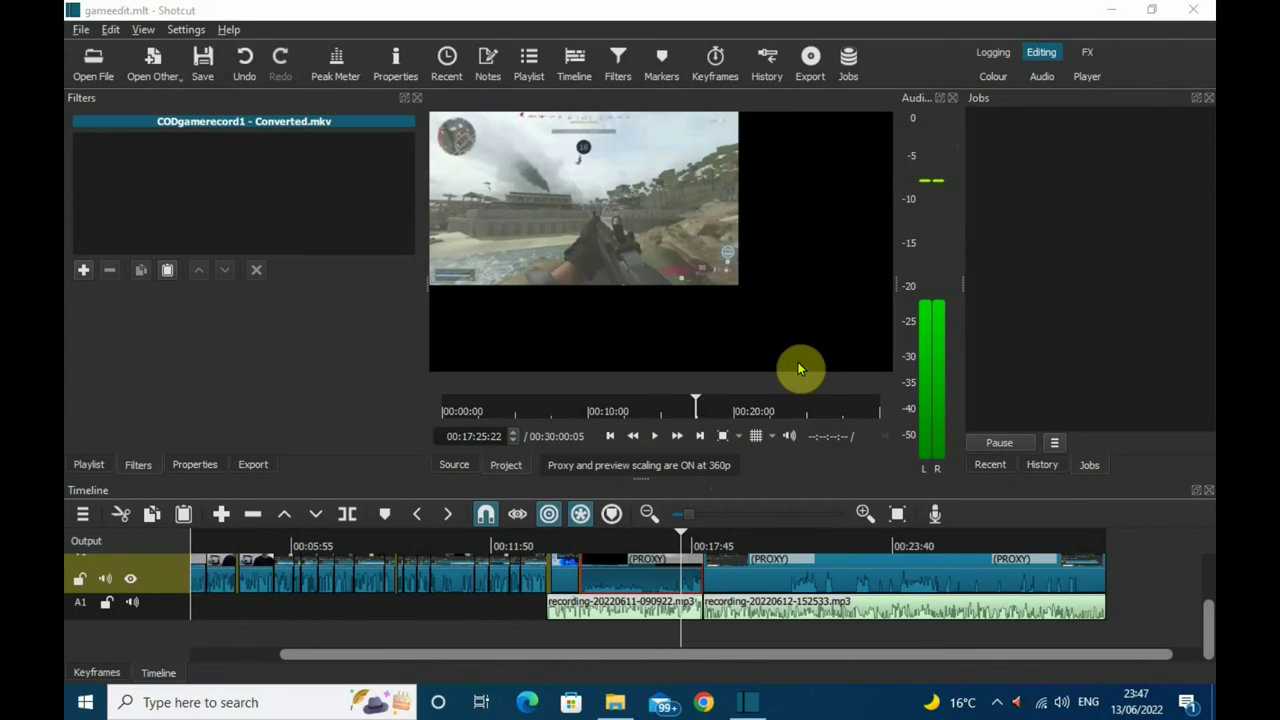
pyautogui.click(655, 441)
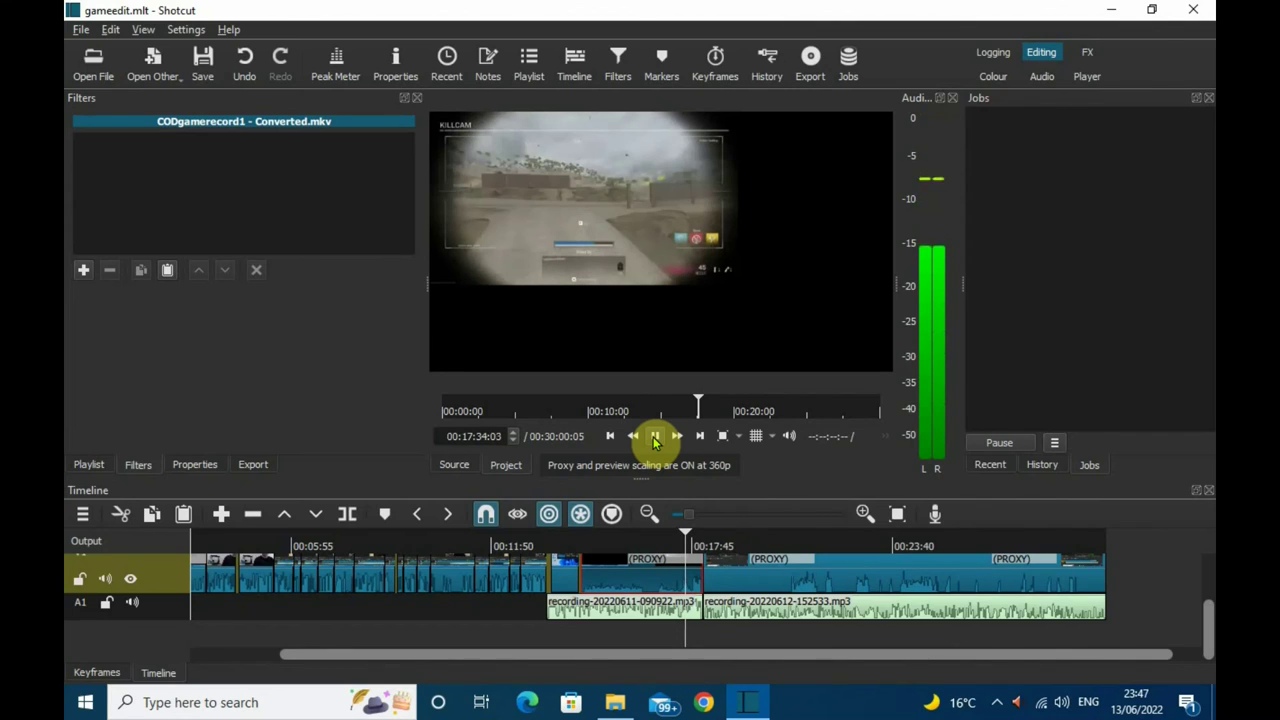
pyautogui.click(655, 437)
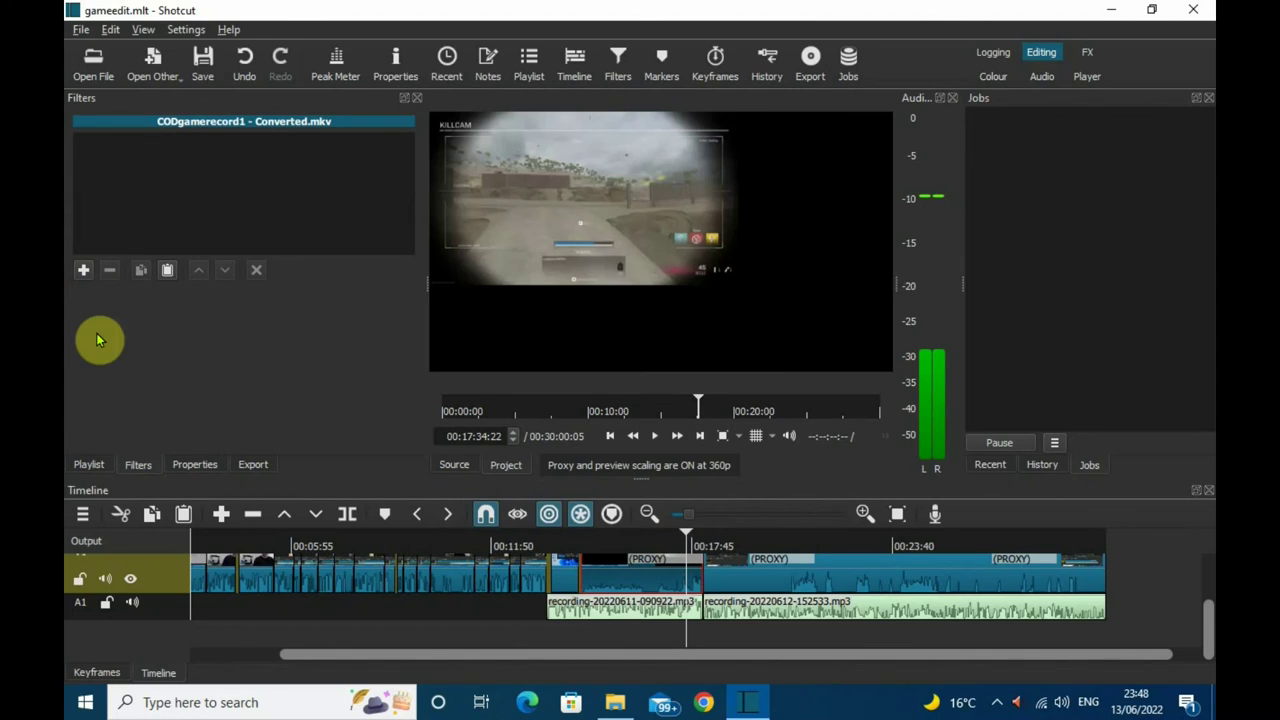
# Add the Gain / Volume audio filter to the CODgamerecord1 - Converted.mkv clip
pyautogui.click(84, 271)
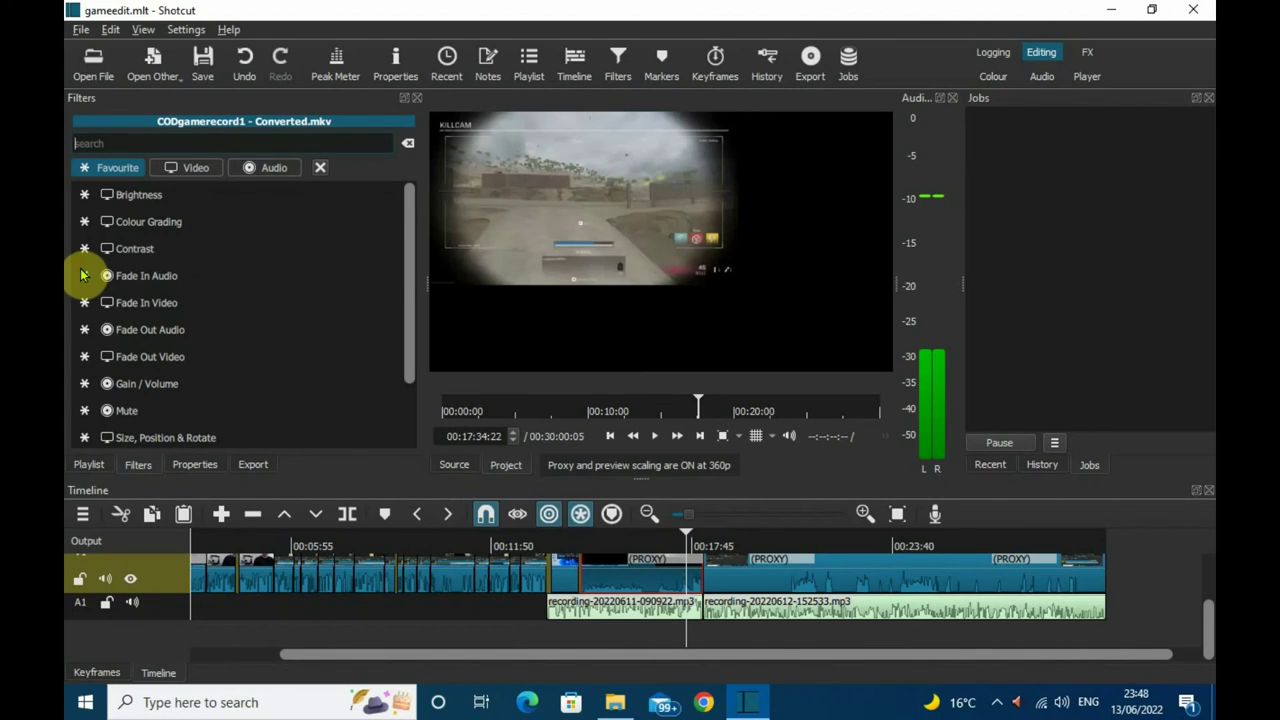
pyautogui.click(277, 173)
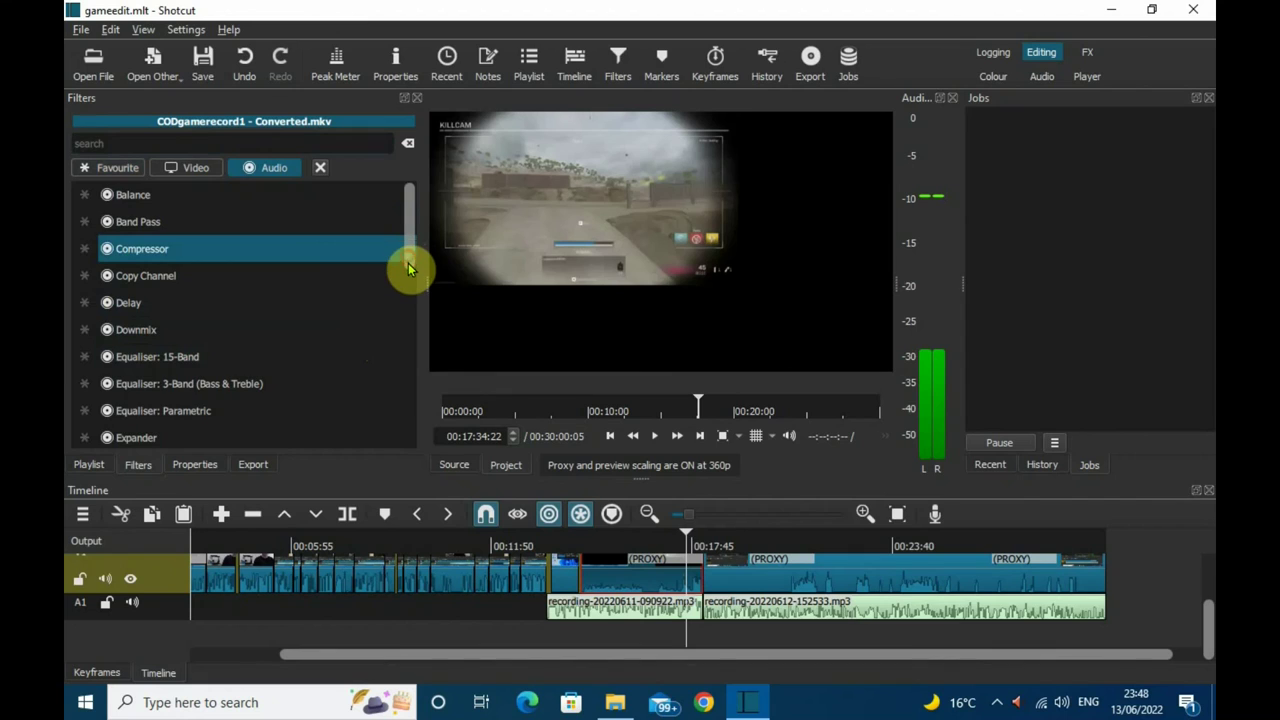
pyautogui.moveTo(408, 268); pyautogui.dragTo(404, 330)
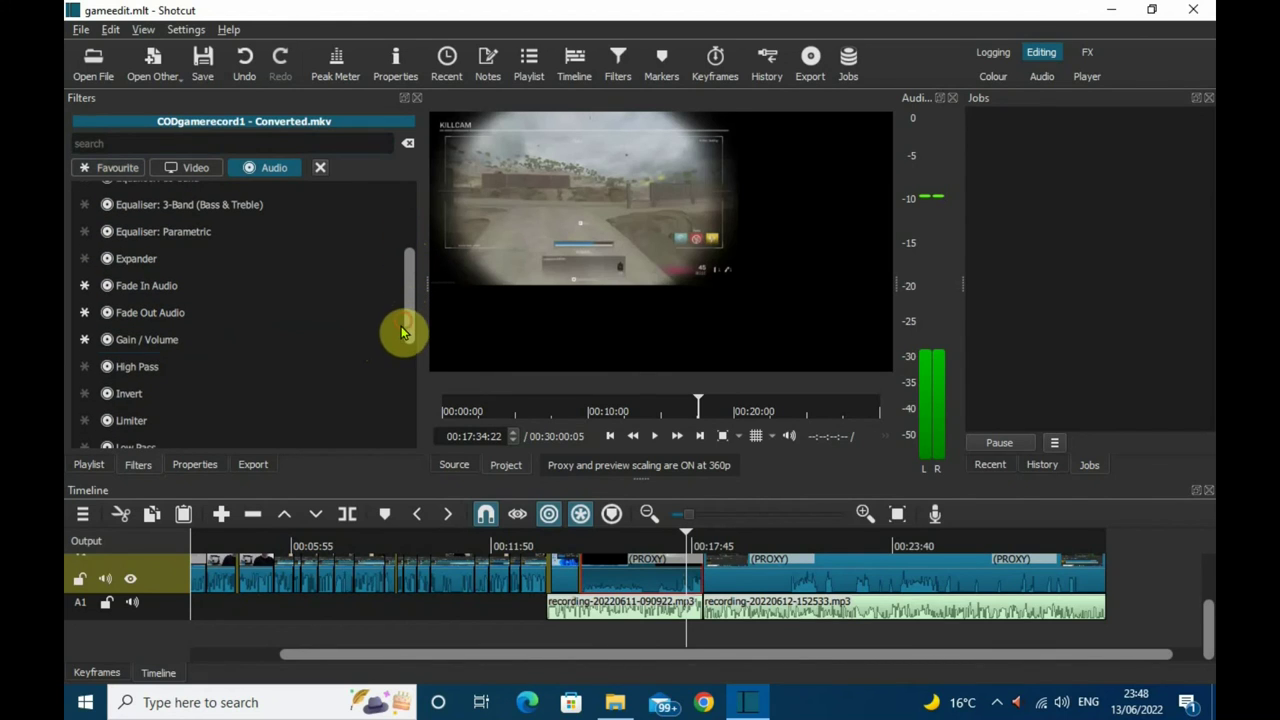
pyautogui.click(171, 343)
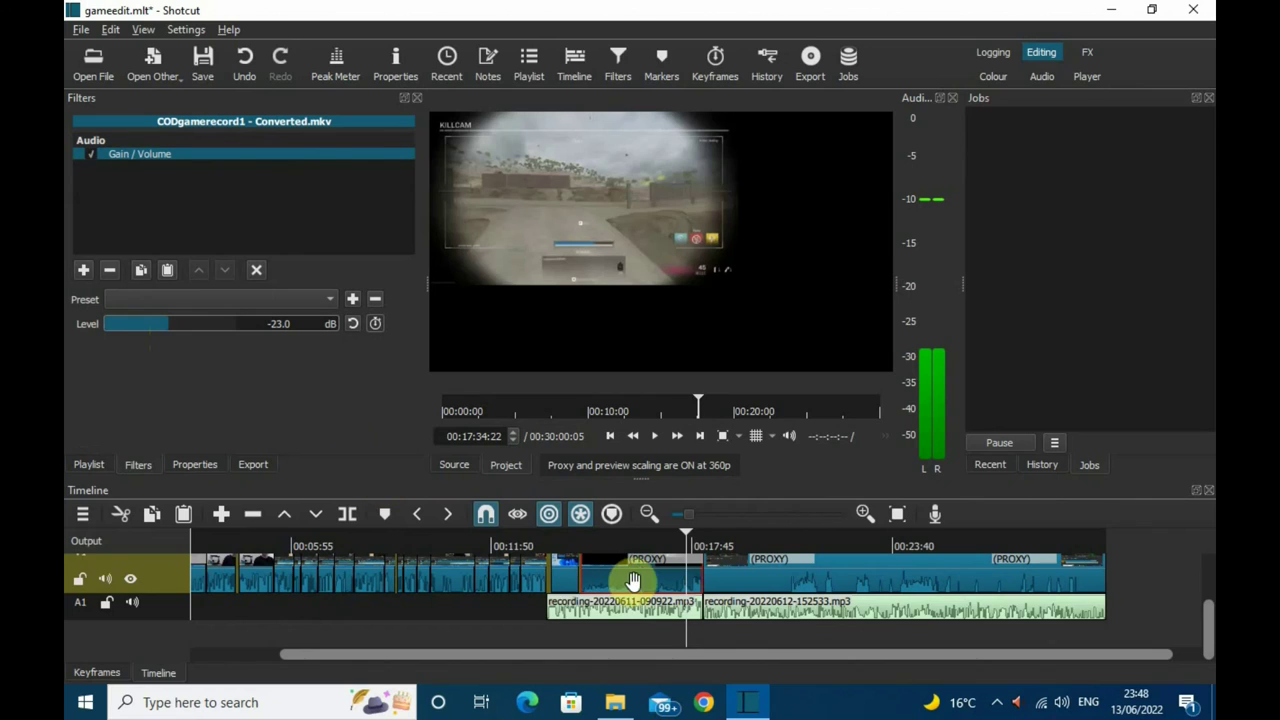
pyautogui.click(680, 541)
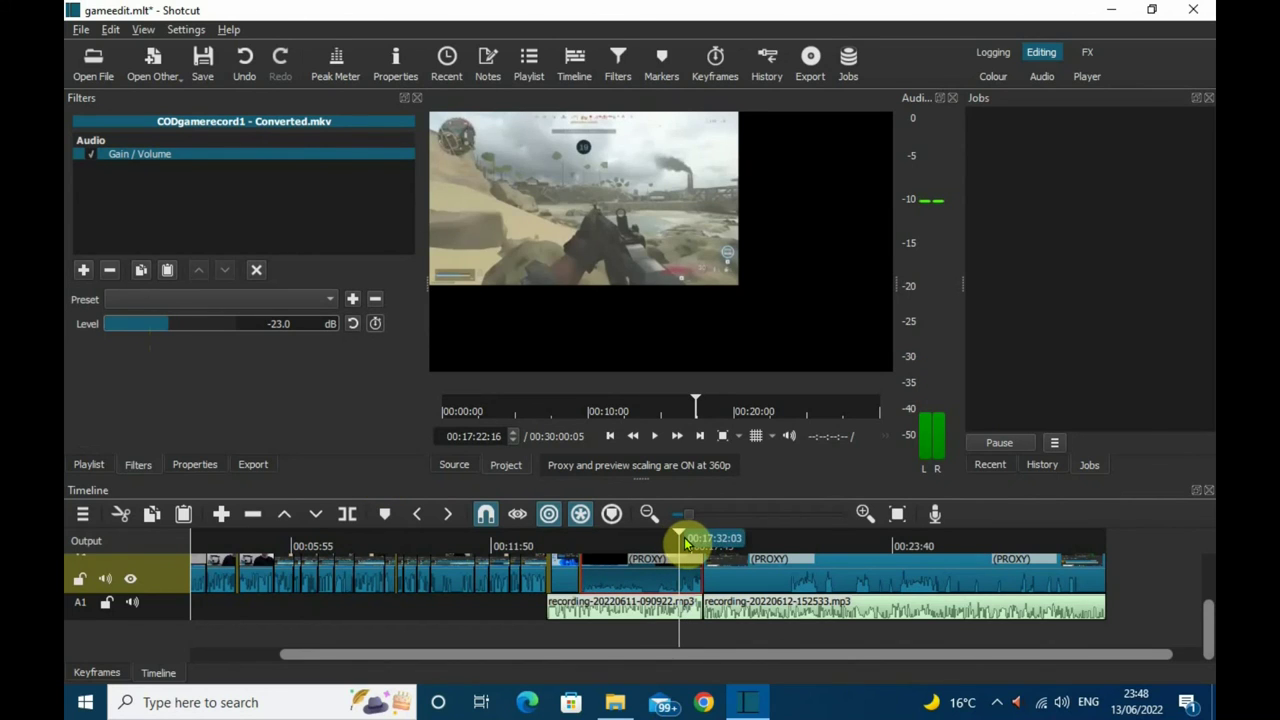
pyautogui.click(683, 542)
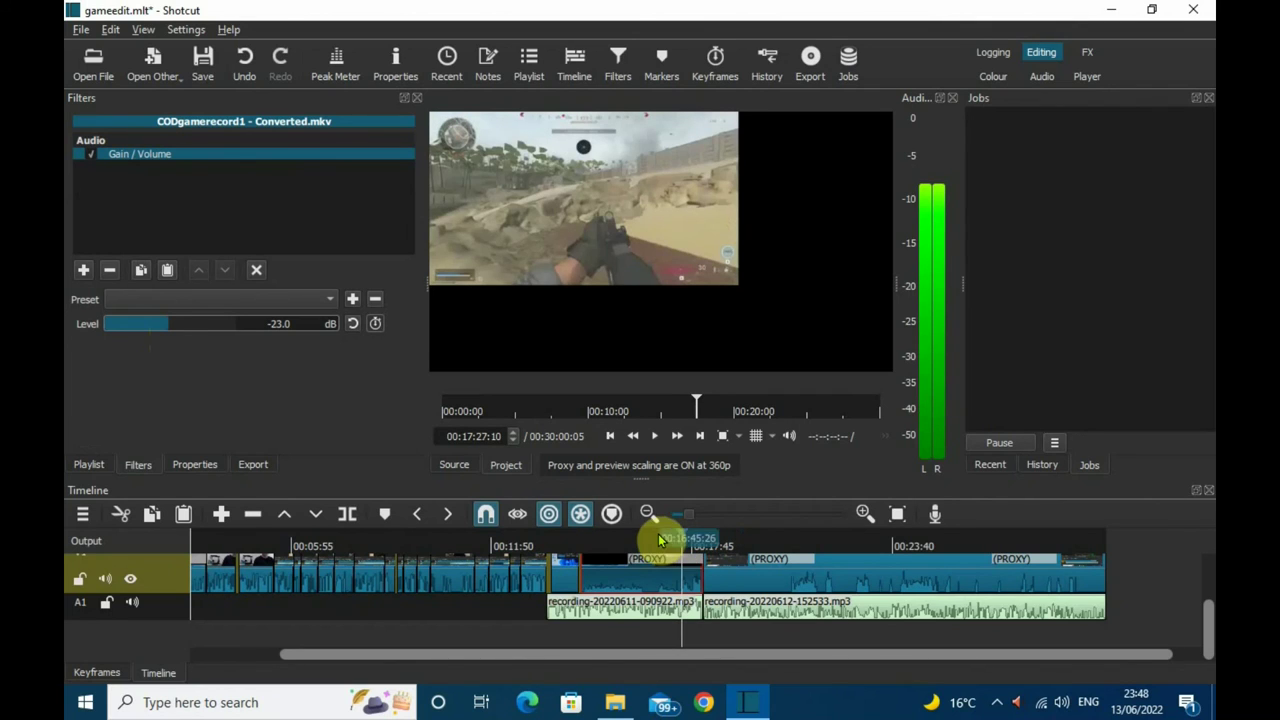
pyautogui.click(655, 440)
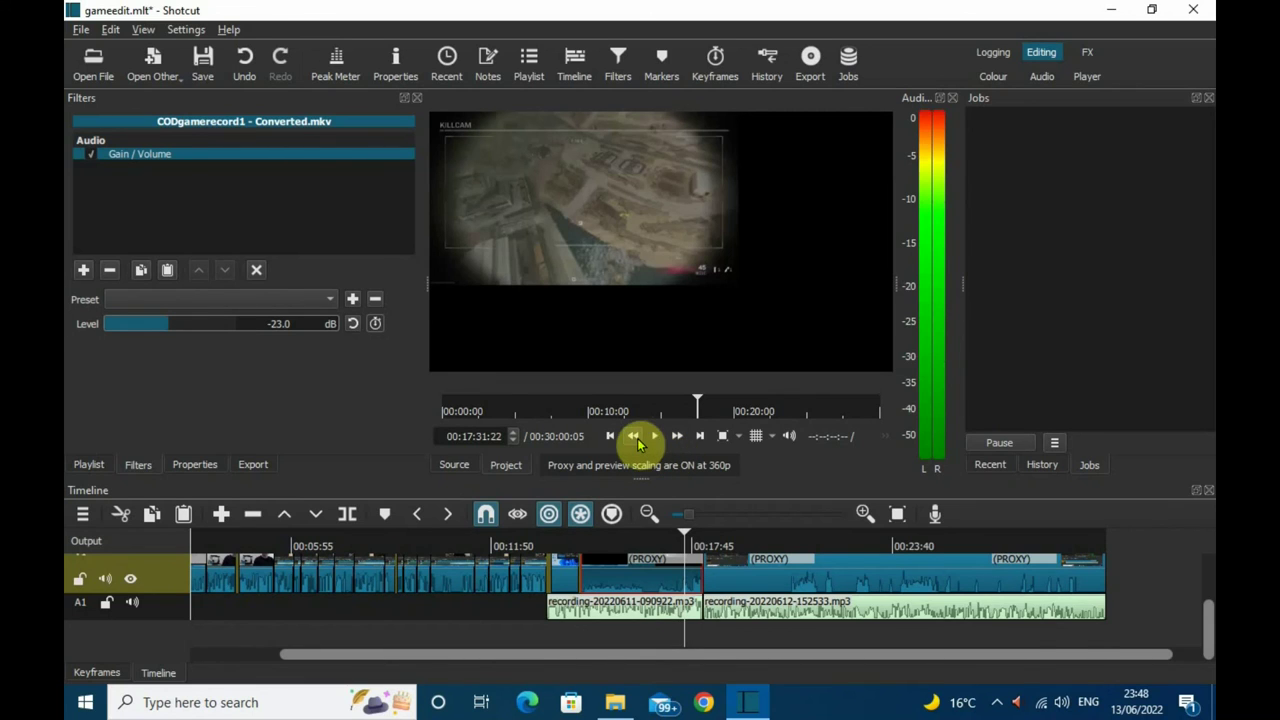
pyautogui.click(632, 440)
pyautogui.click(655, 437)
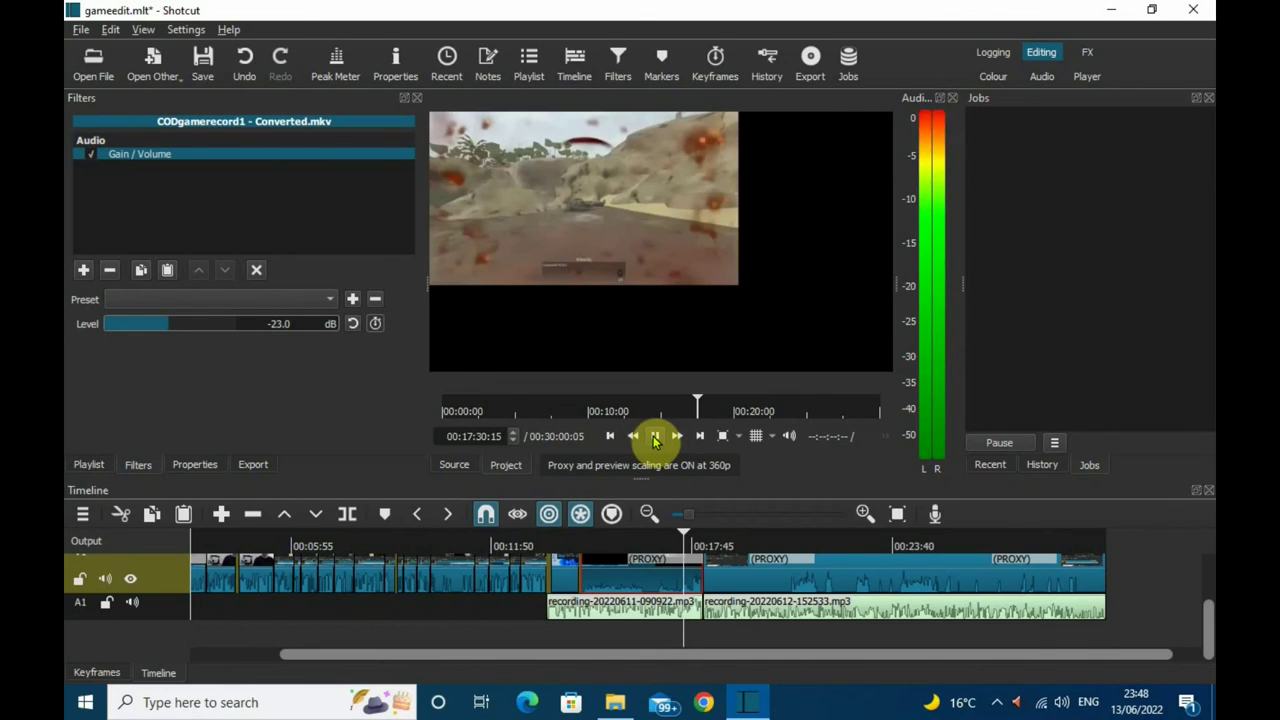
pyautogui.click(655, 440)
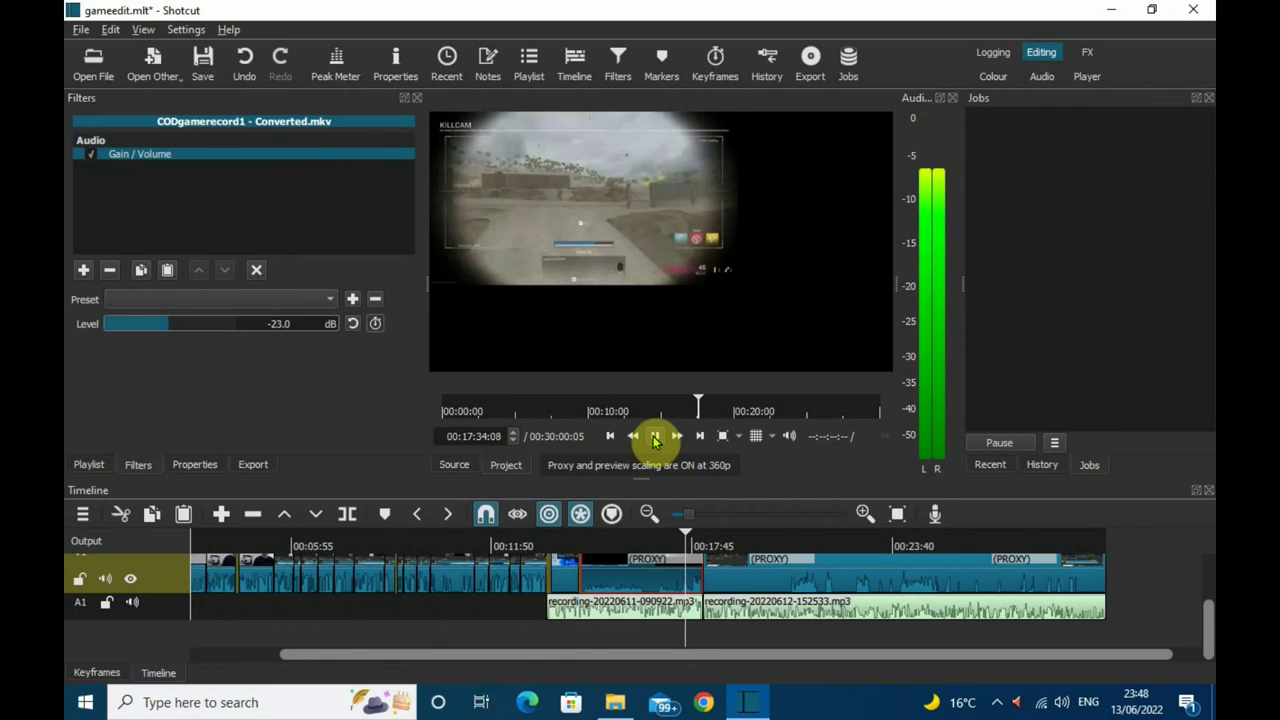
pyautogui.click(655, 437)
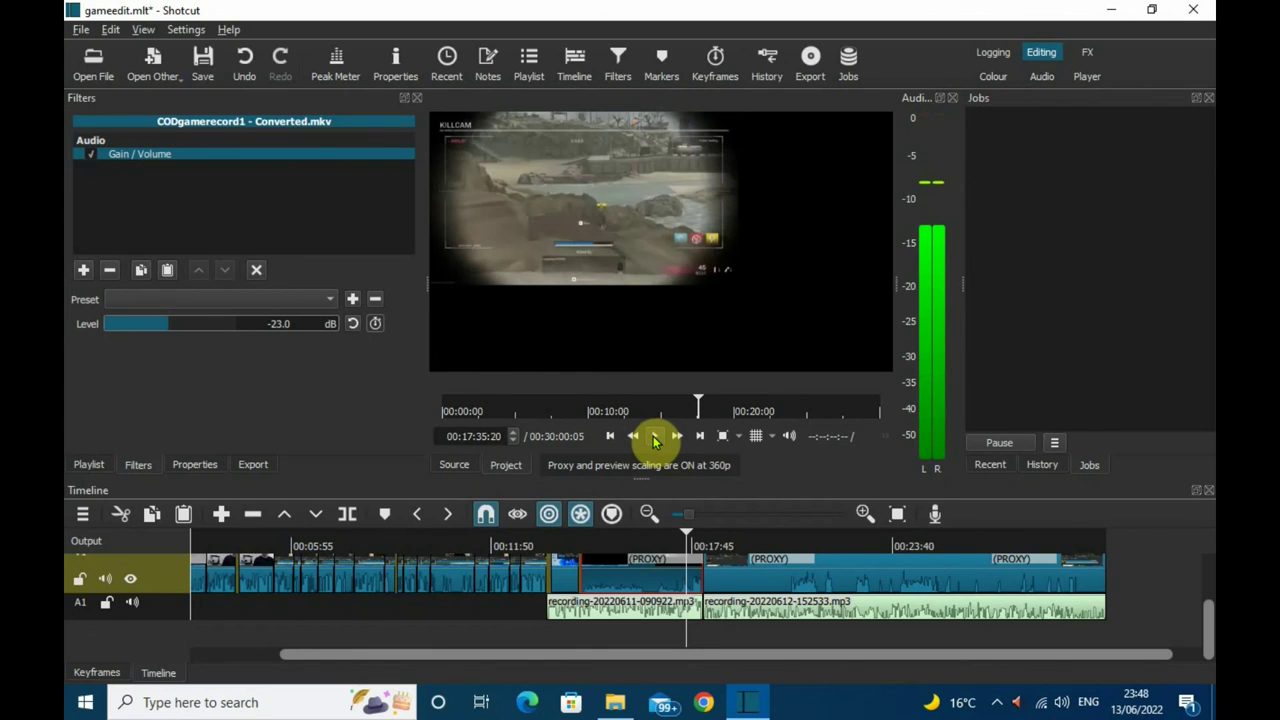
pyautogui.click(634, 437)
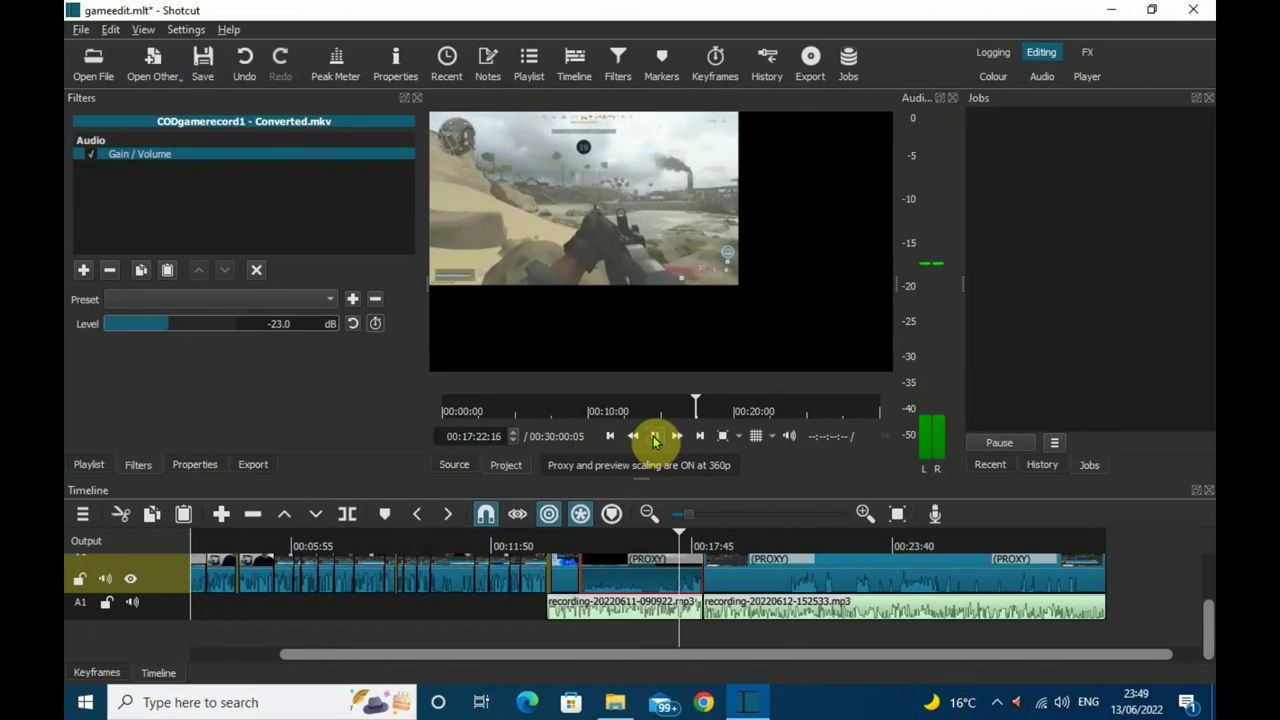
pyautogui.click(655, 437)
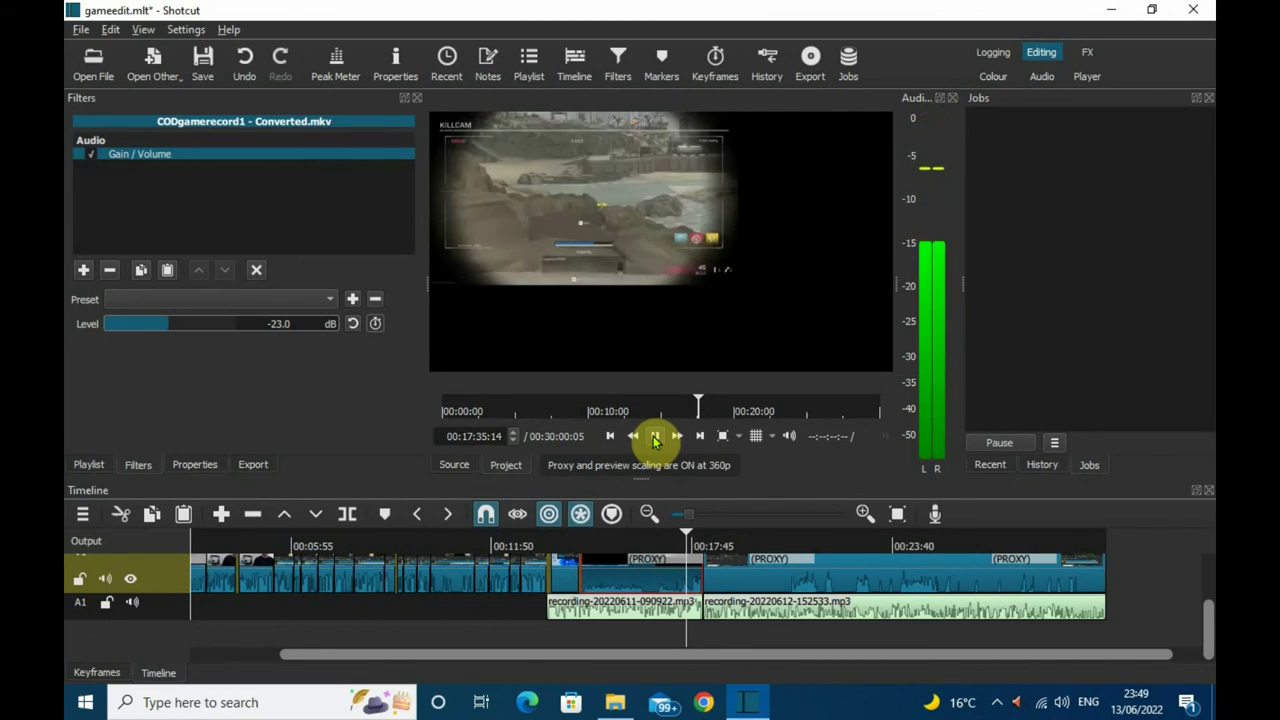
pyautogui.click(655, 437)
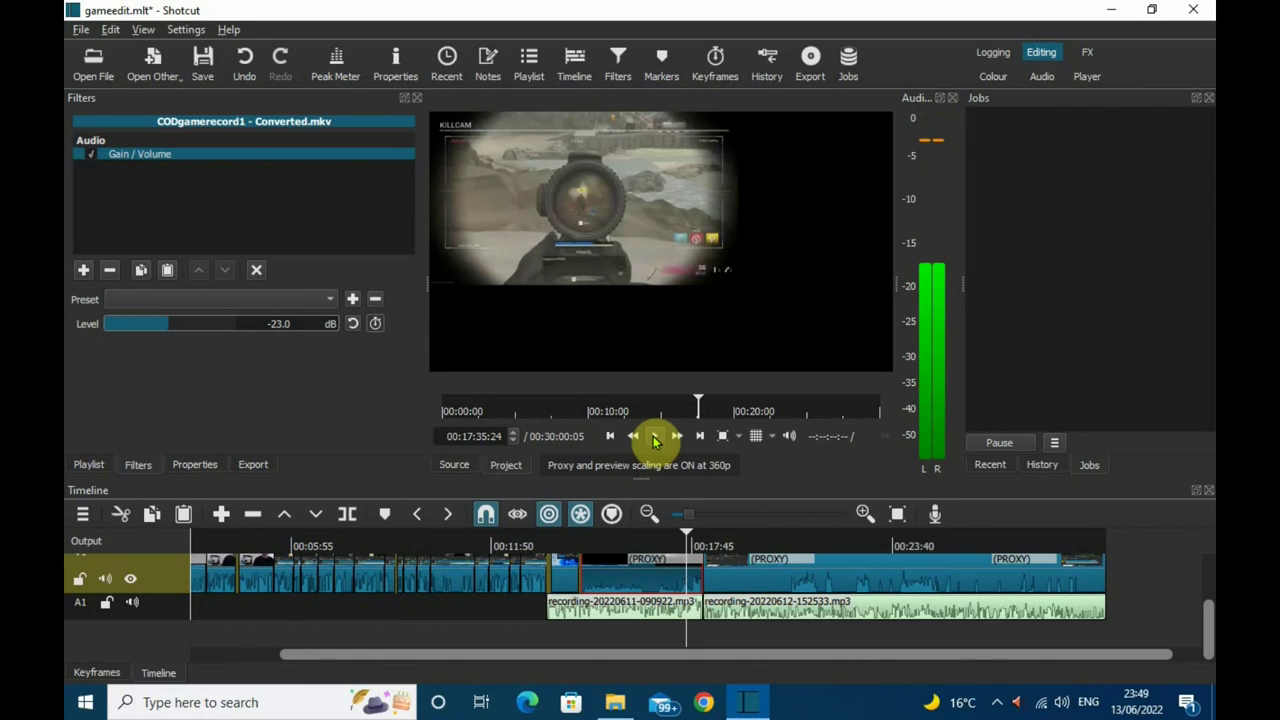
pyautogui.click(655, 440)
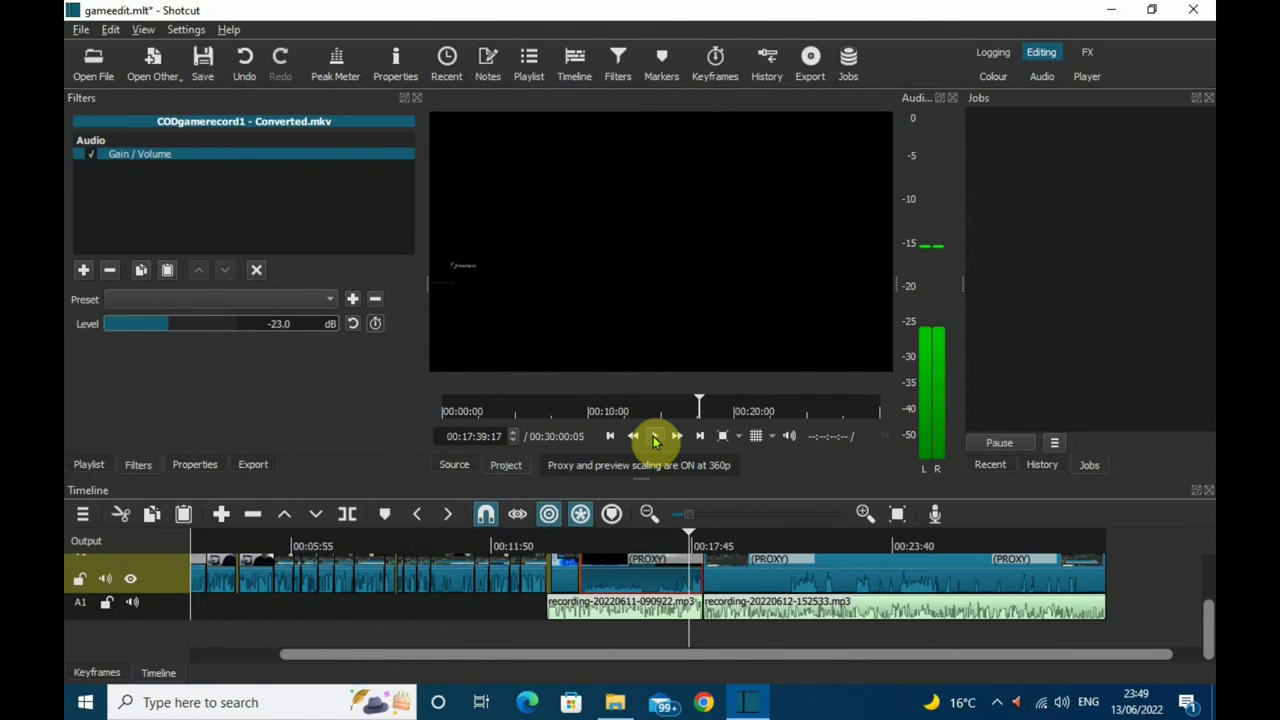
# Add a Gain / Volume filter to recording-20220612-152533.mp3 and boost it to 12.1 dB
pyautogui.click(809, 615)
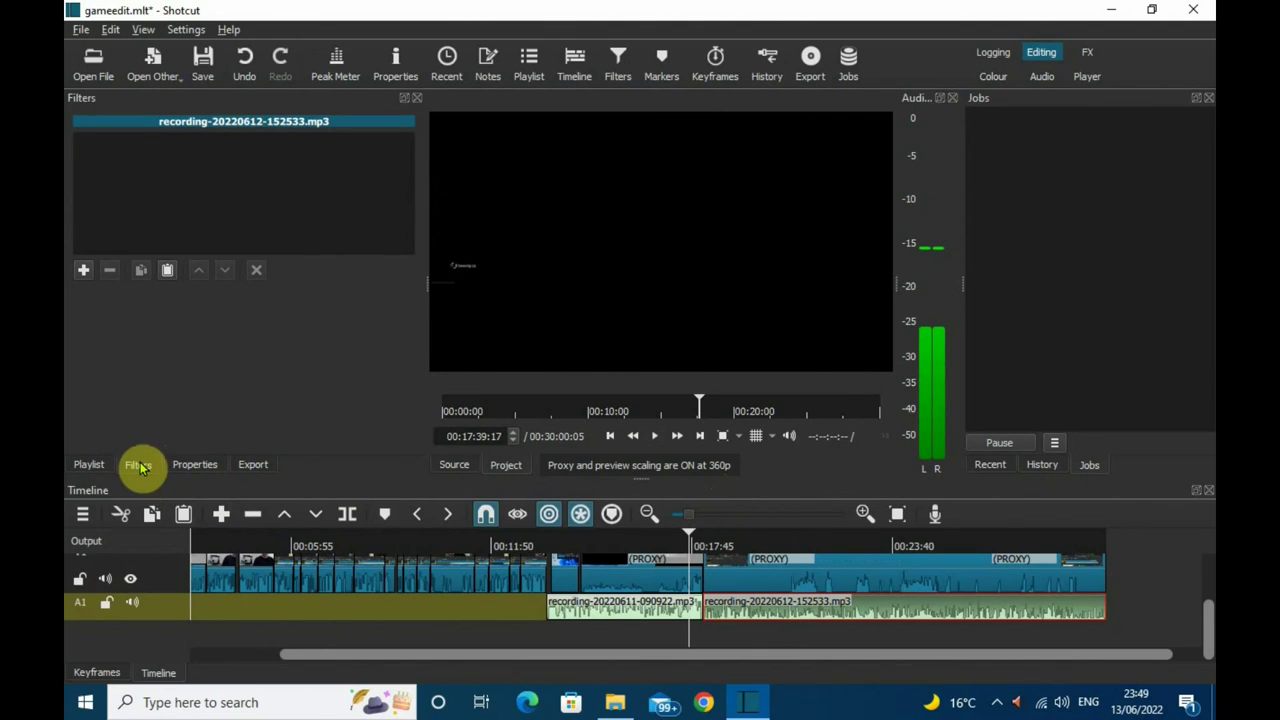
pyautogui.click(84, 270)
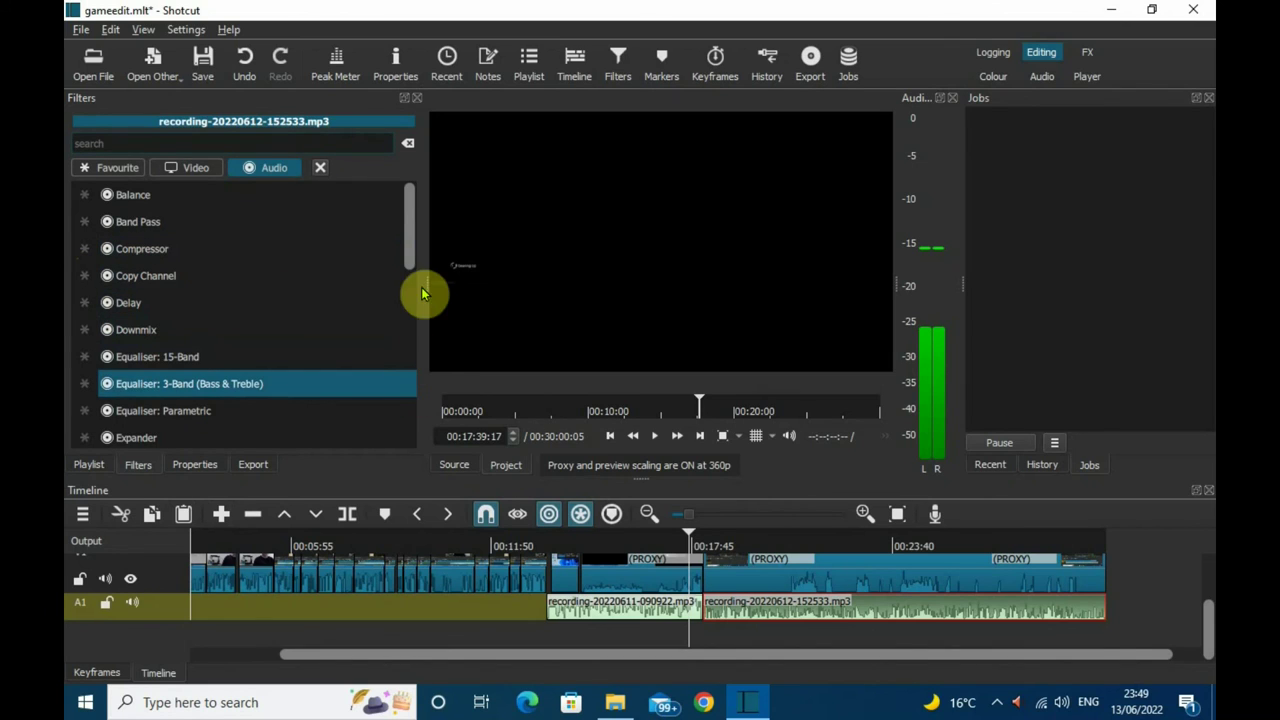
pyautogui.moveTo(408, 250); pyautogui.dragTo(408, 294)
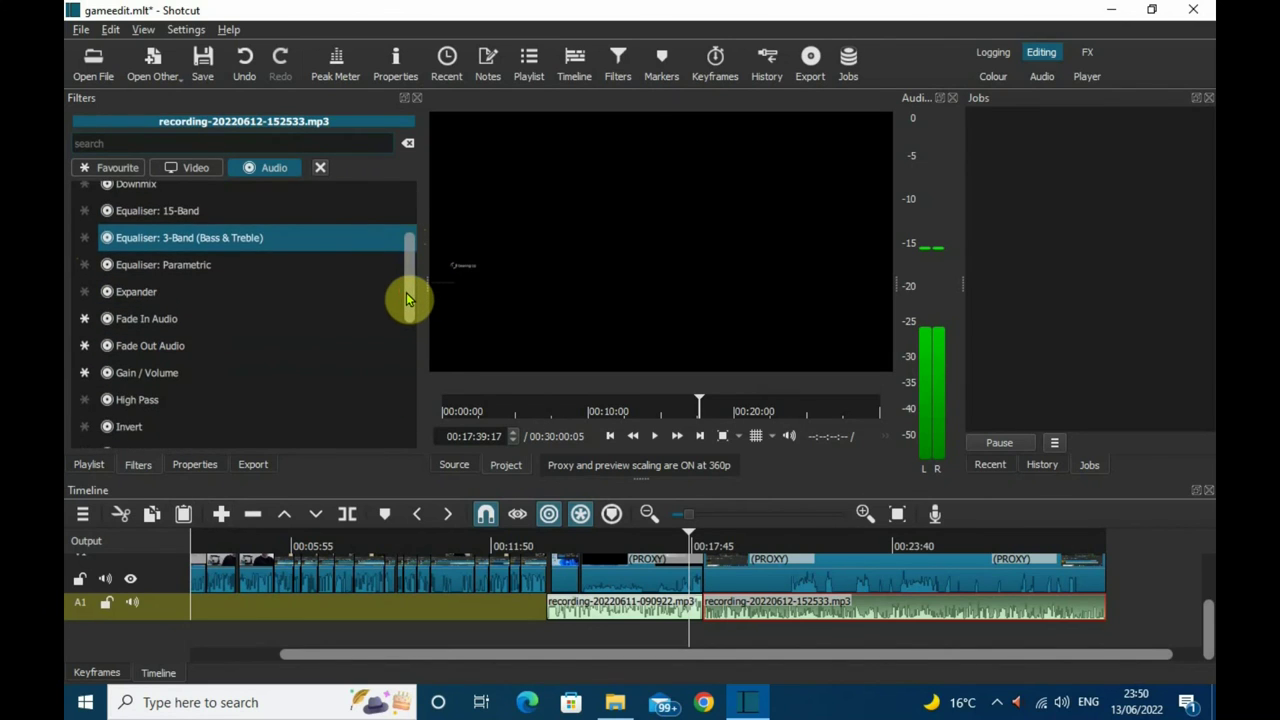
pyautogui.click(186, 377)
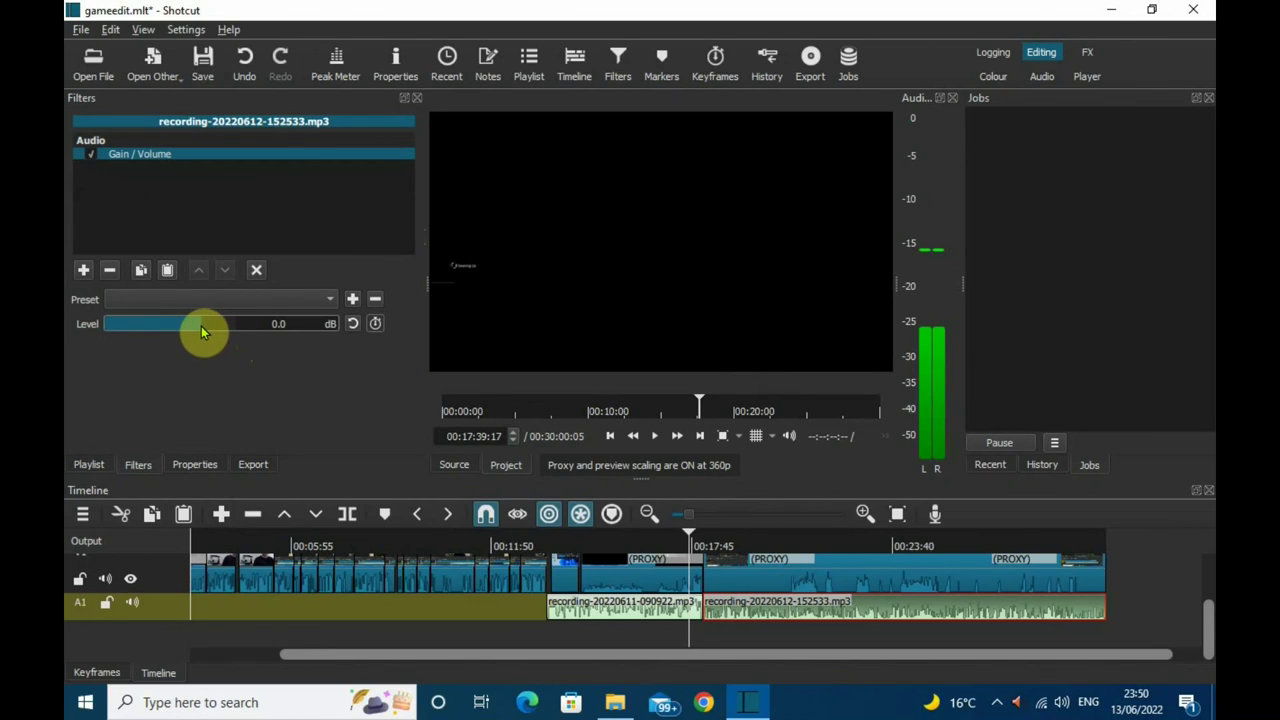
pyautogui.moveTo(204, 331); pyautogui.dragTo(211, 333)
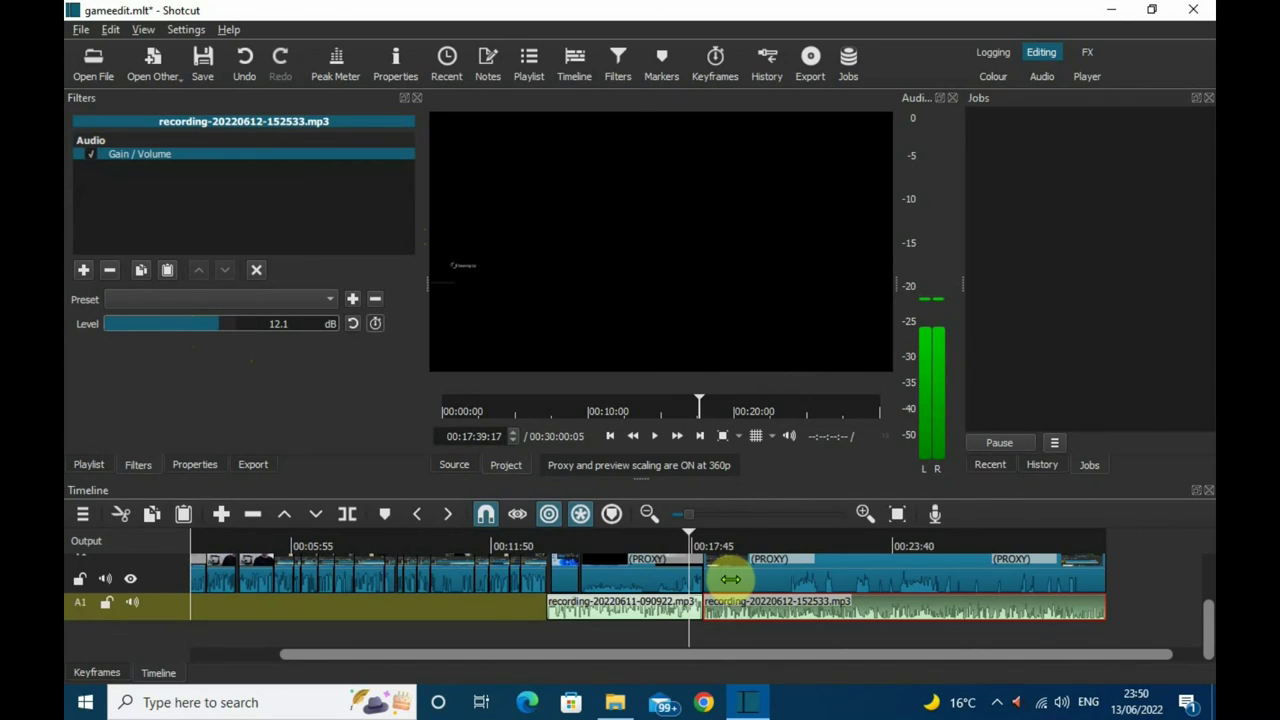
# Preview the boosted voice-over from about 00:19:01, then drop its level to -0.3 dB
pyautogui.click(735, 548)
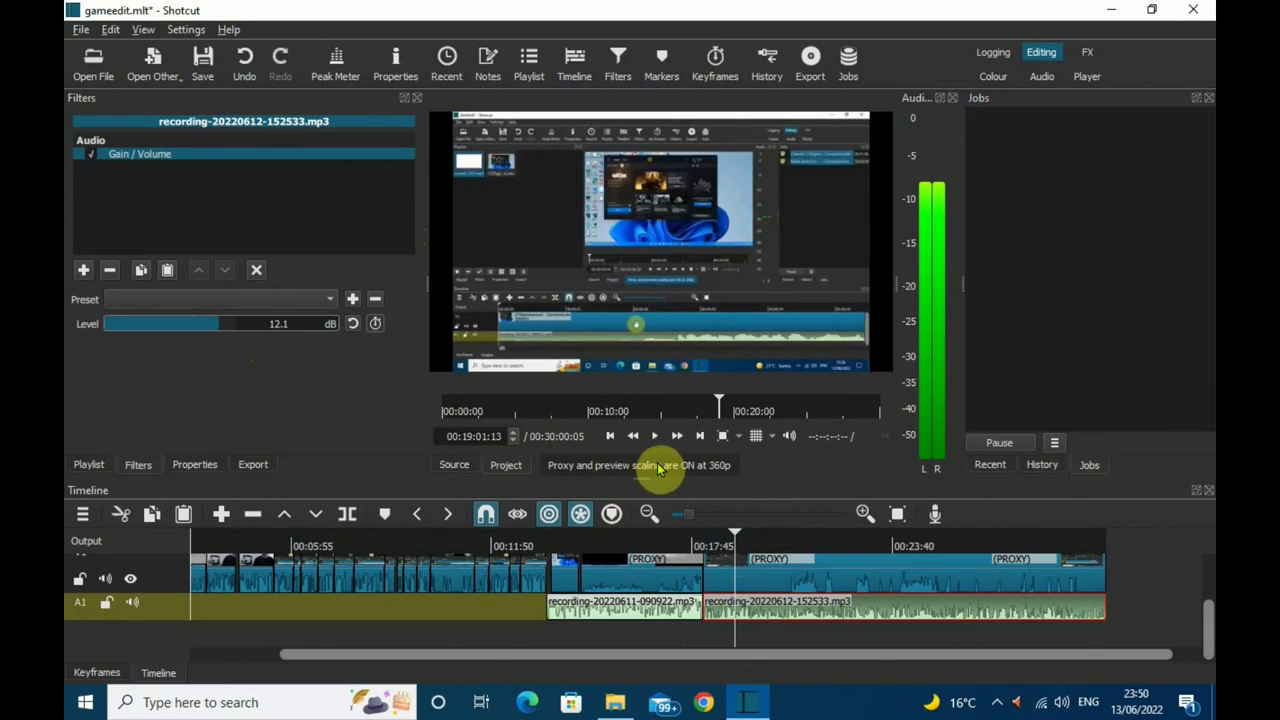
pyautogui.click(656, 436)
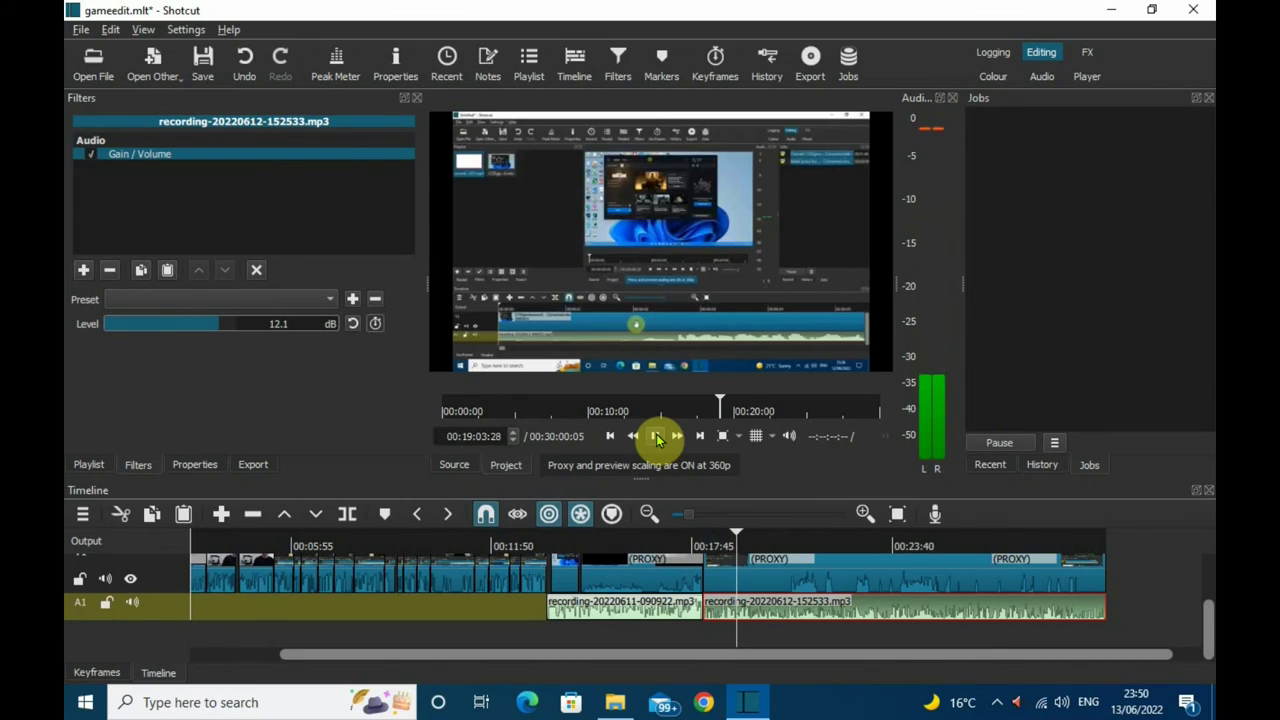
pyautogui.click(656, 436)
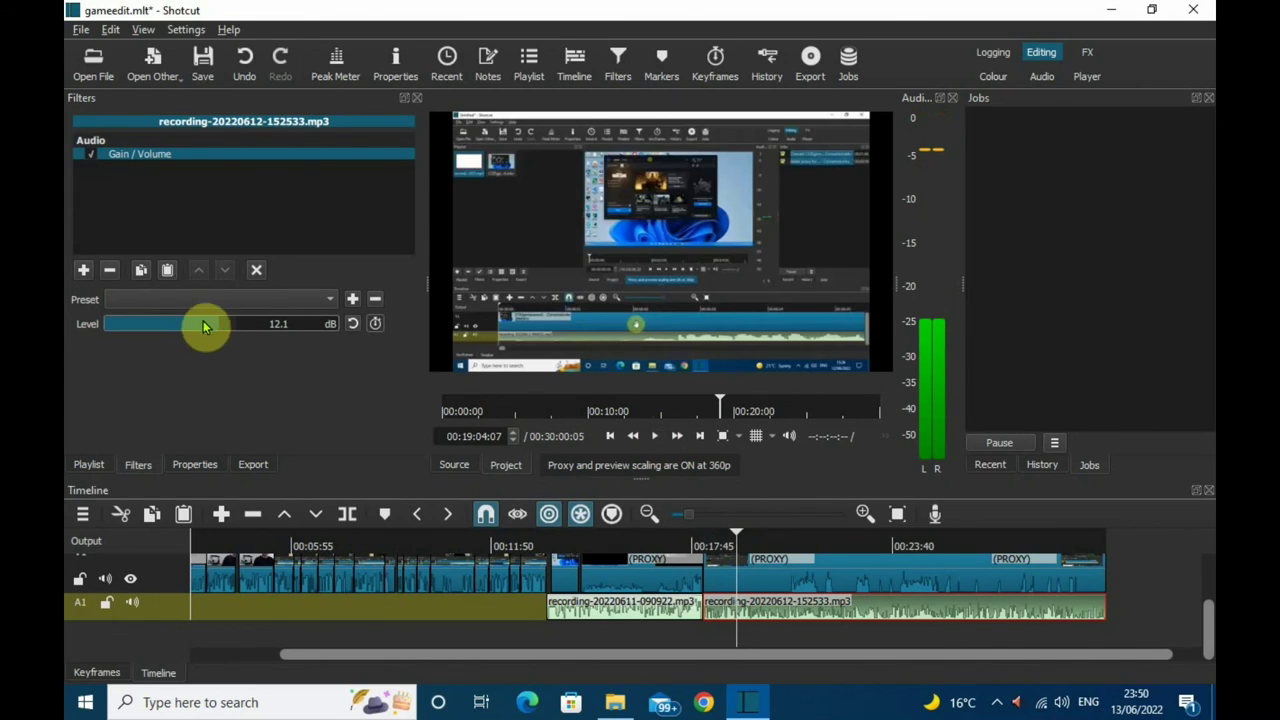
pyautogui.click(656, 436)
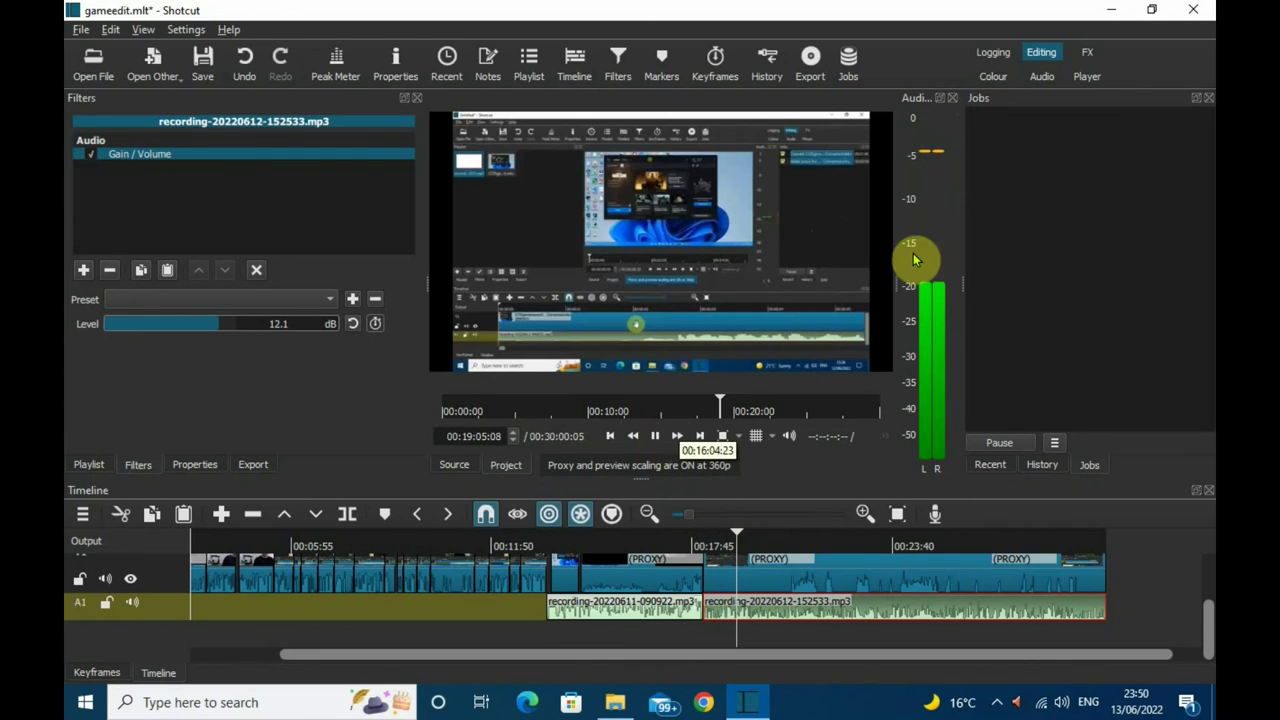
pyautogui.moveTo(929, 168)
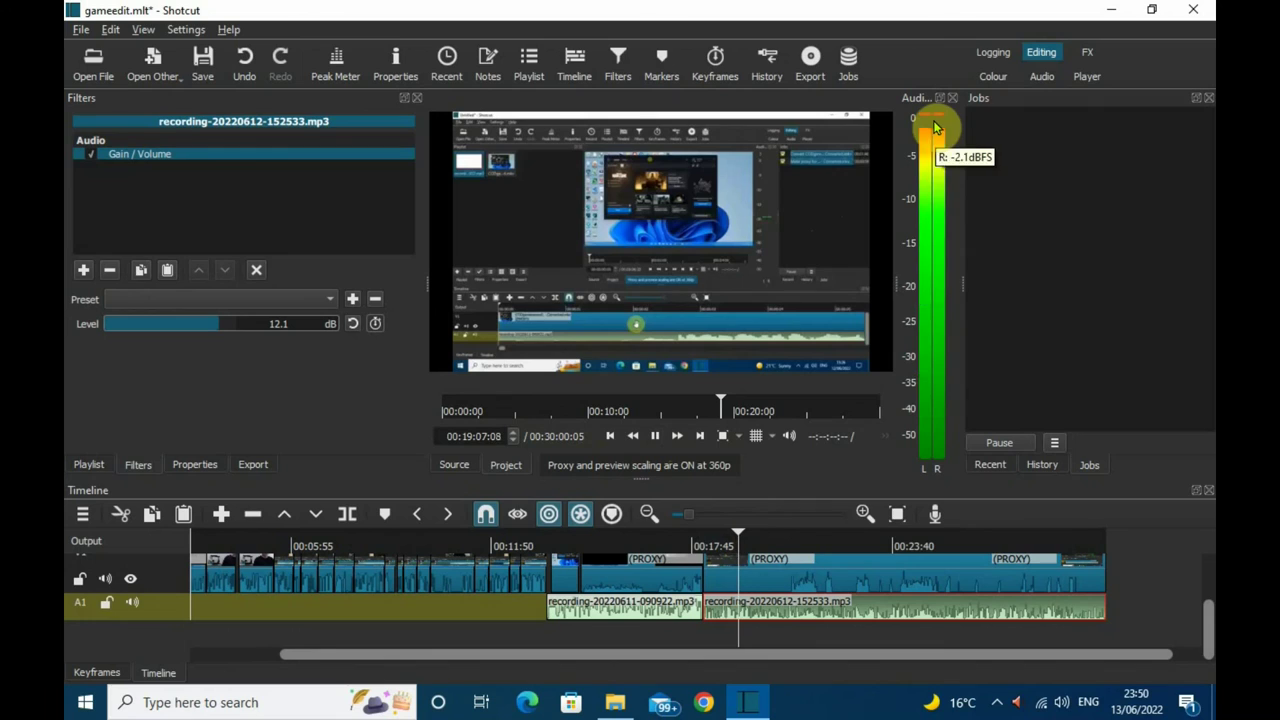
pyautogui.click(655, 436)
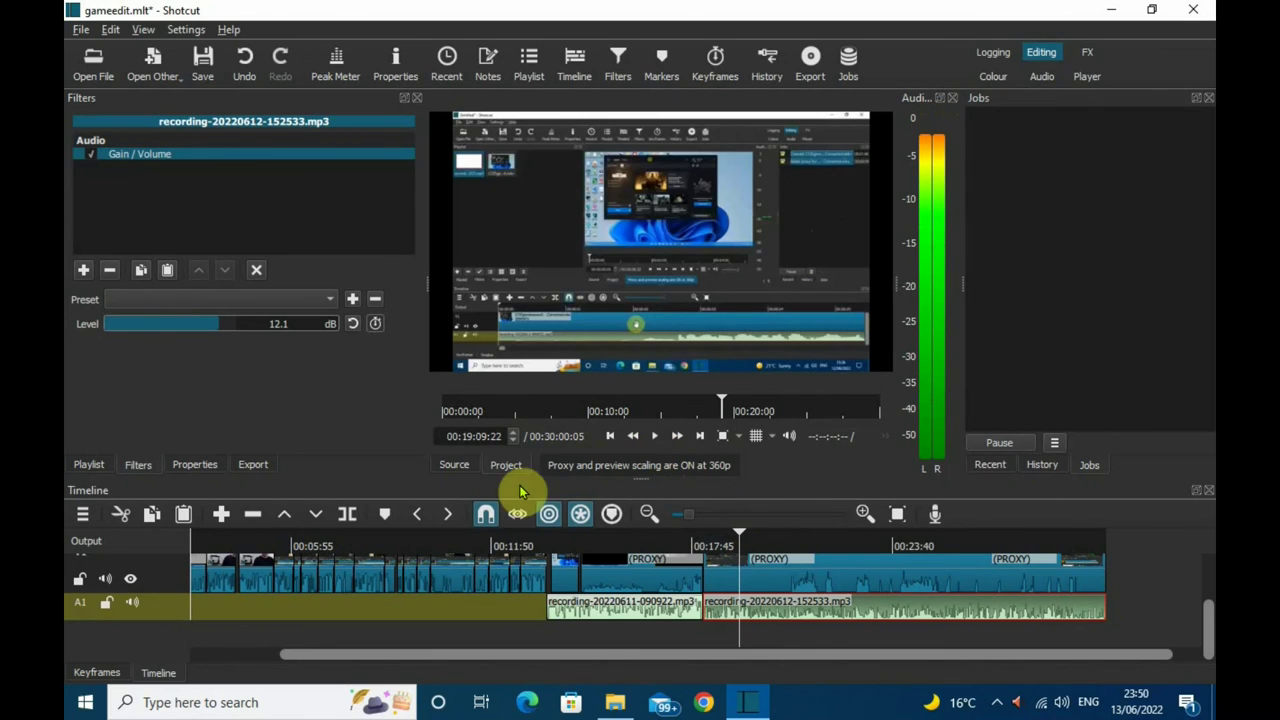
pyautogui.click(204, 330)
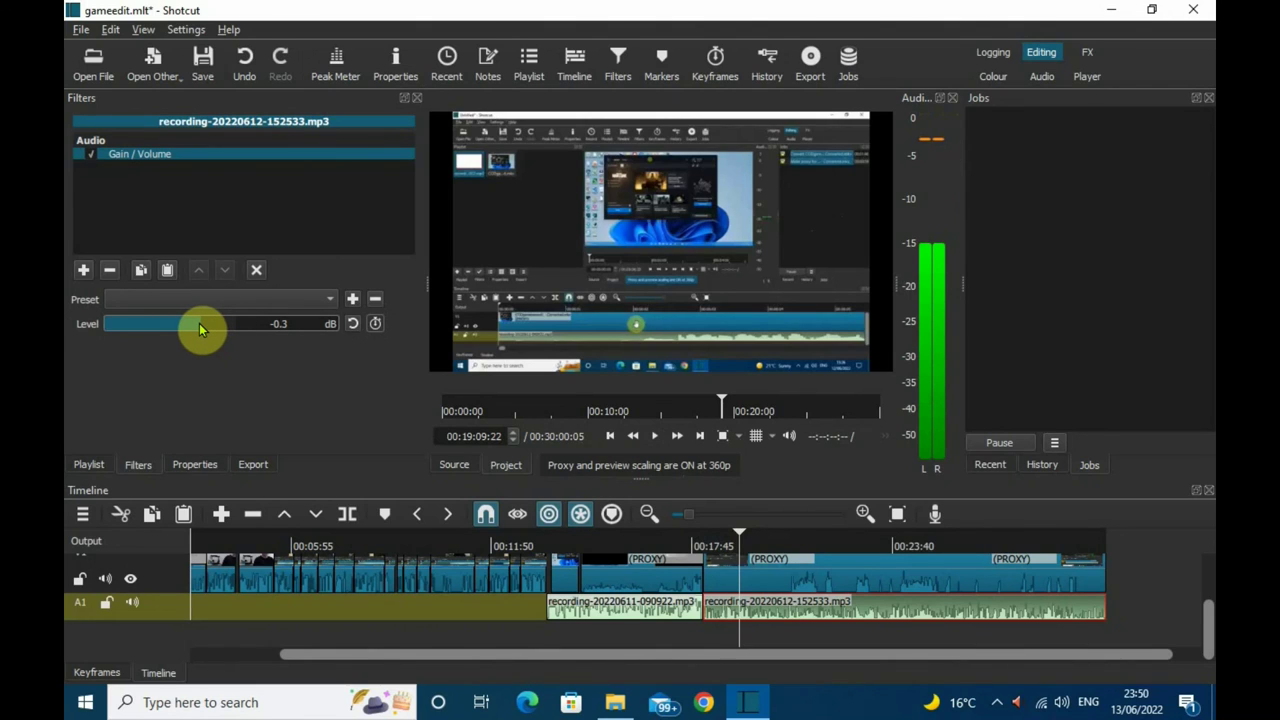
# Raise the voice-over Gain / Volume level to 9.0 dB and play it back
pyautogui.moveTo(199, 328); pyautogui.dragTo(215, 330)
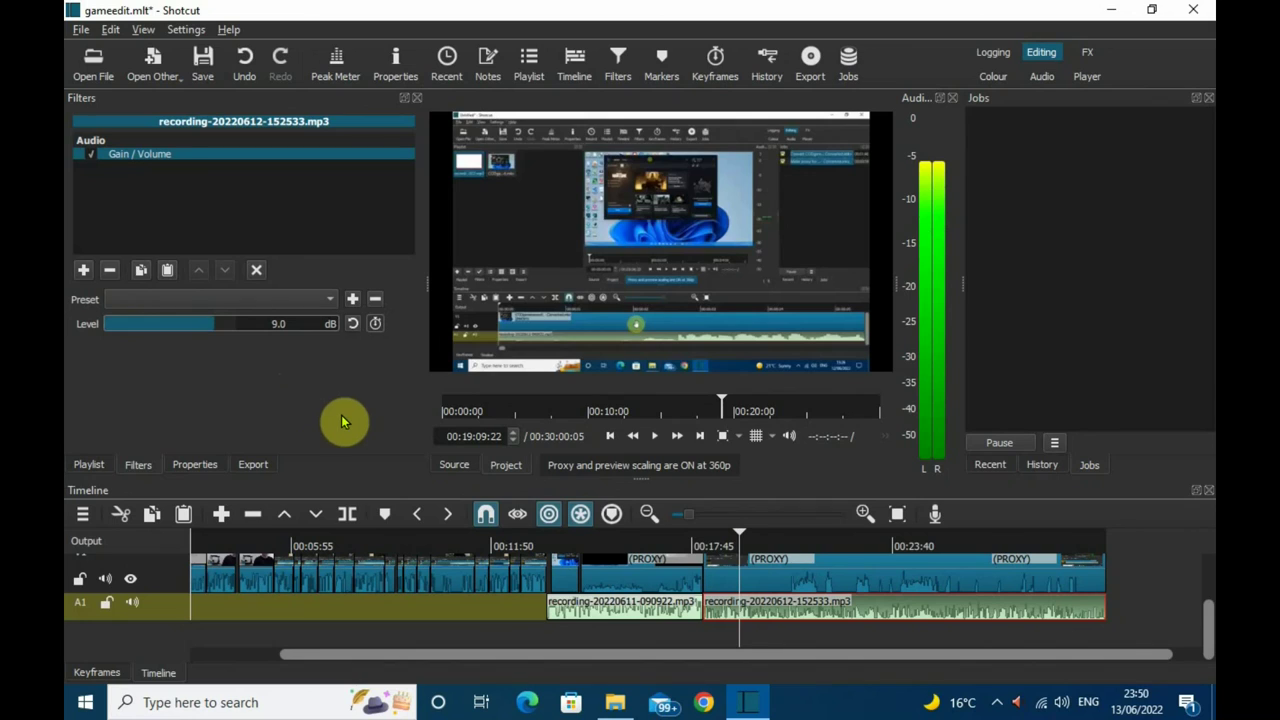
pyautogui.click(655, 440)
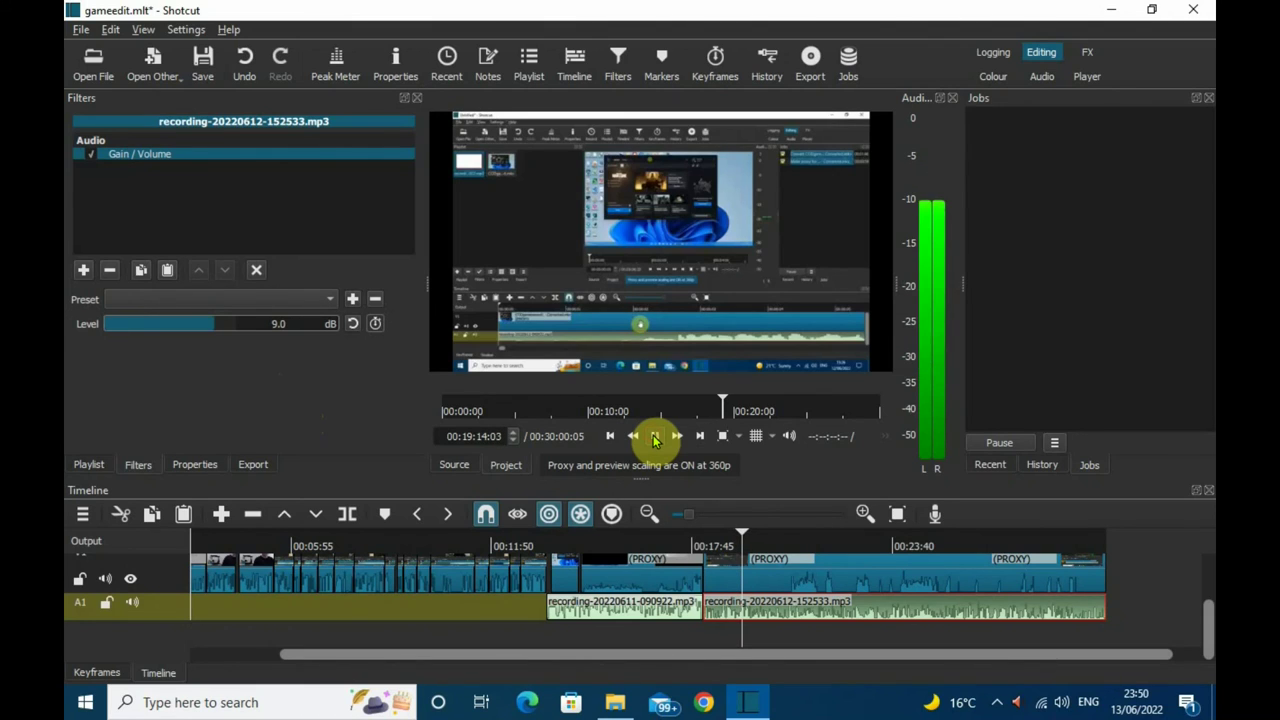
pyautogui.click(655, 440)
# Replay the section backward and forward to check the voice-over against gameplay audio
pyautogui.click(632, 437)
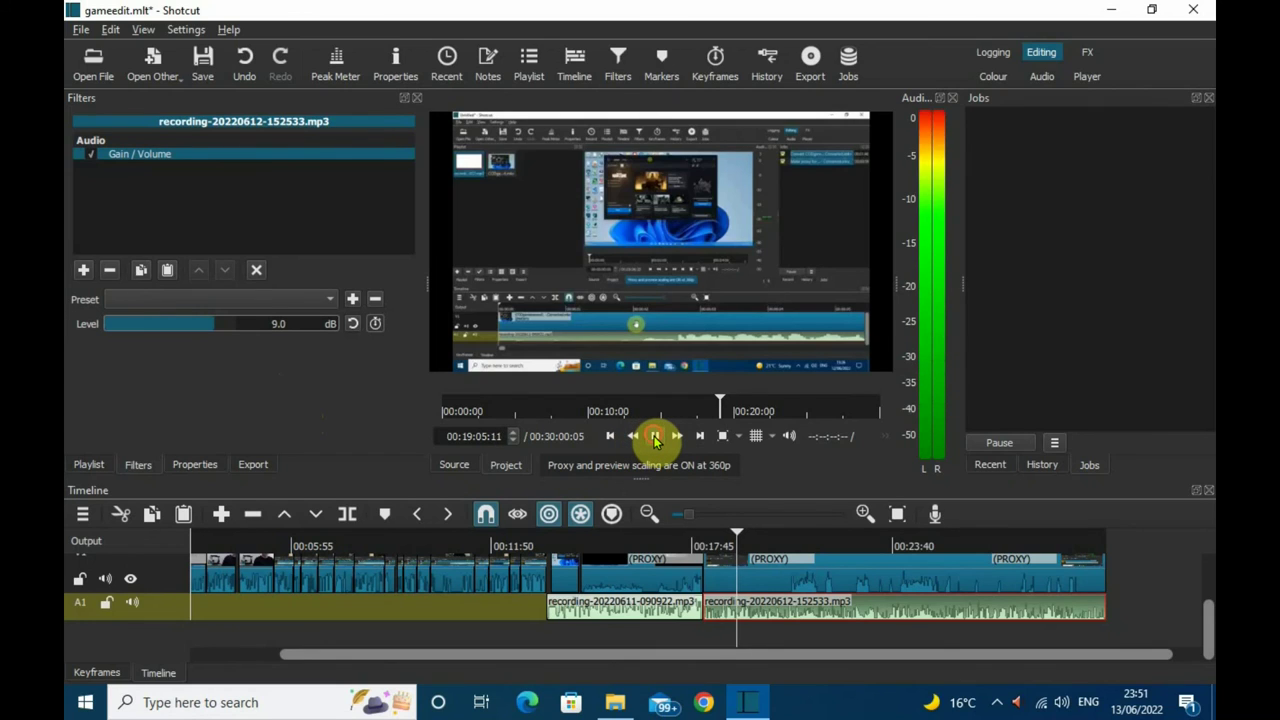
pyautogui.click(655, 437)
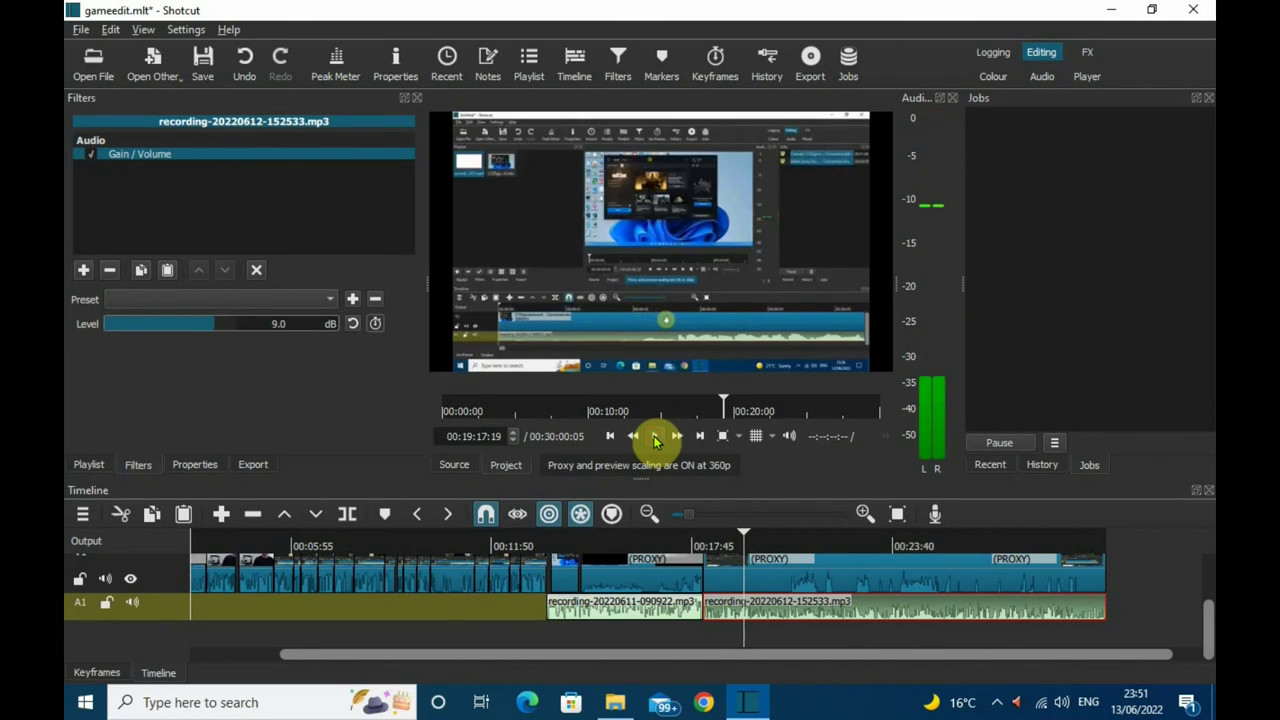
pyautogui.click(655, 438)
pyautogui.click(633, 438)
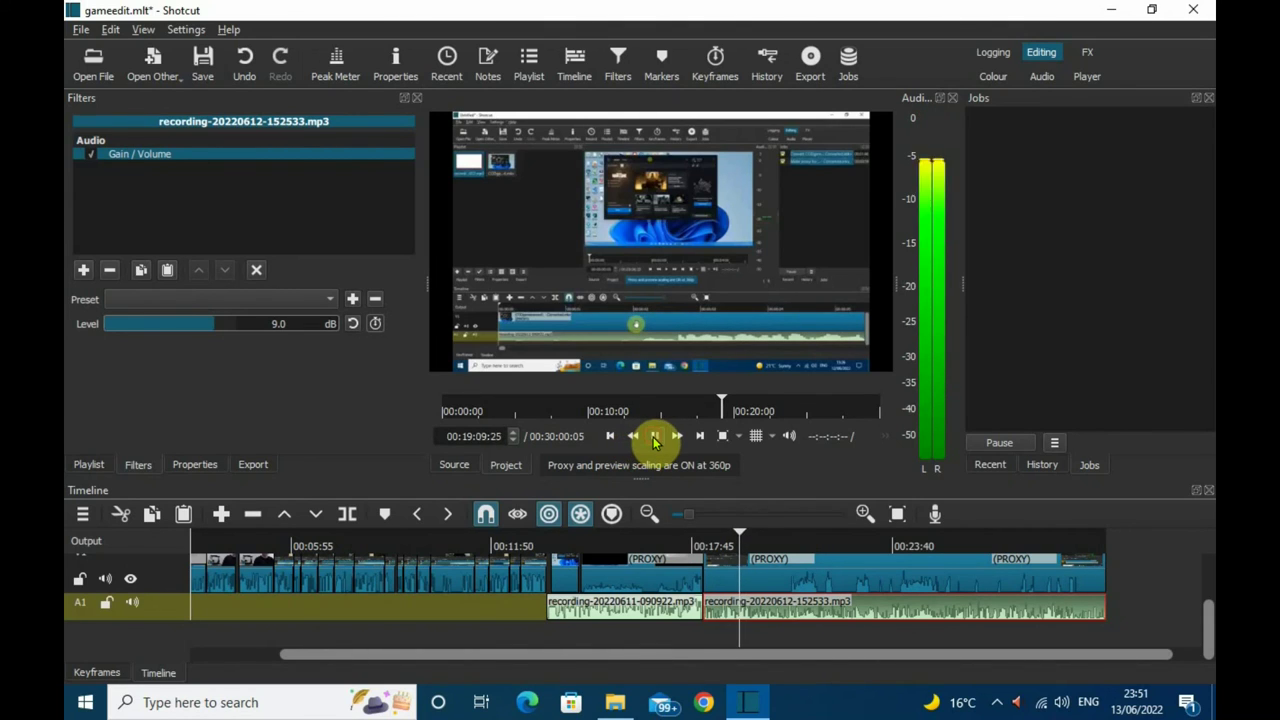
pyautogui.click(655, 438)
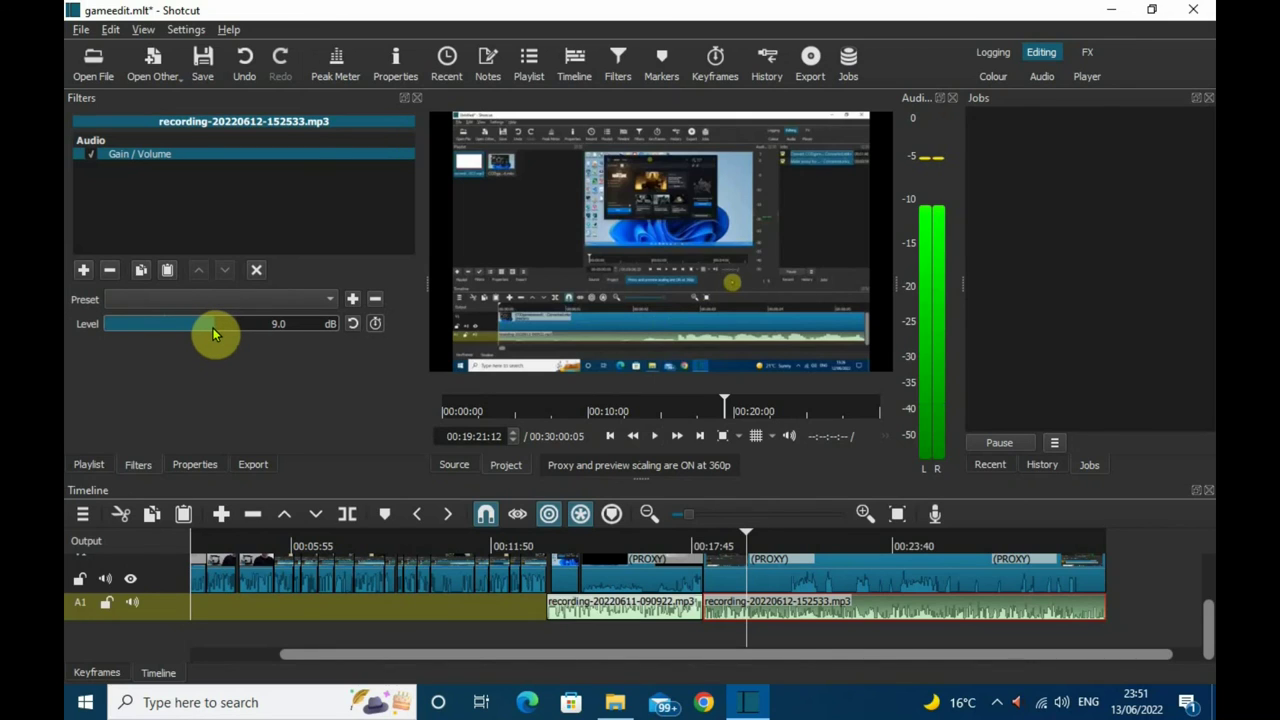
# Trim the voice-over level from 9.0 to 7.1 dB and replay the section
pyautogui.scroll(-3, 215, 333)
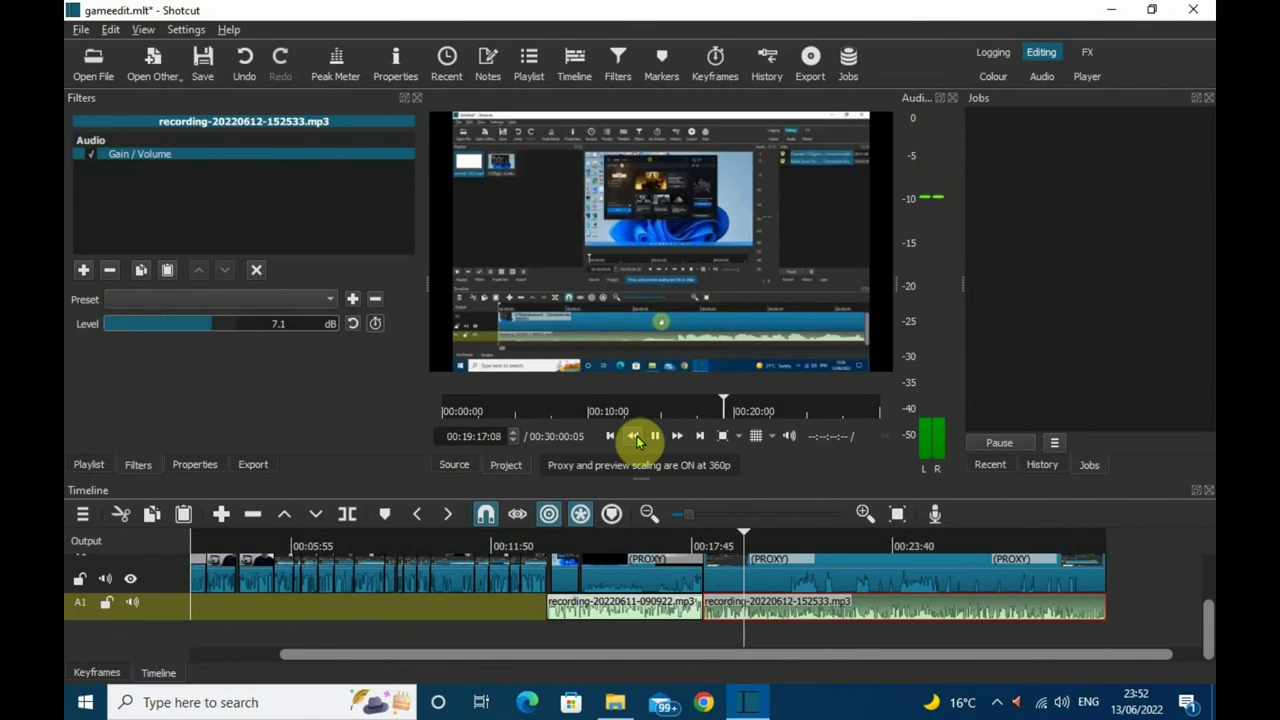
pyautogui.click(655, 438)
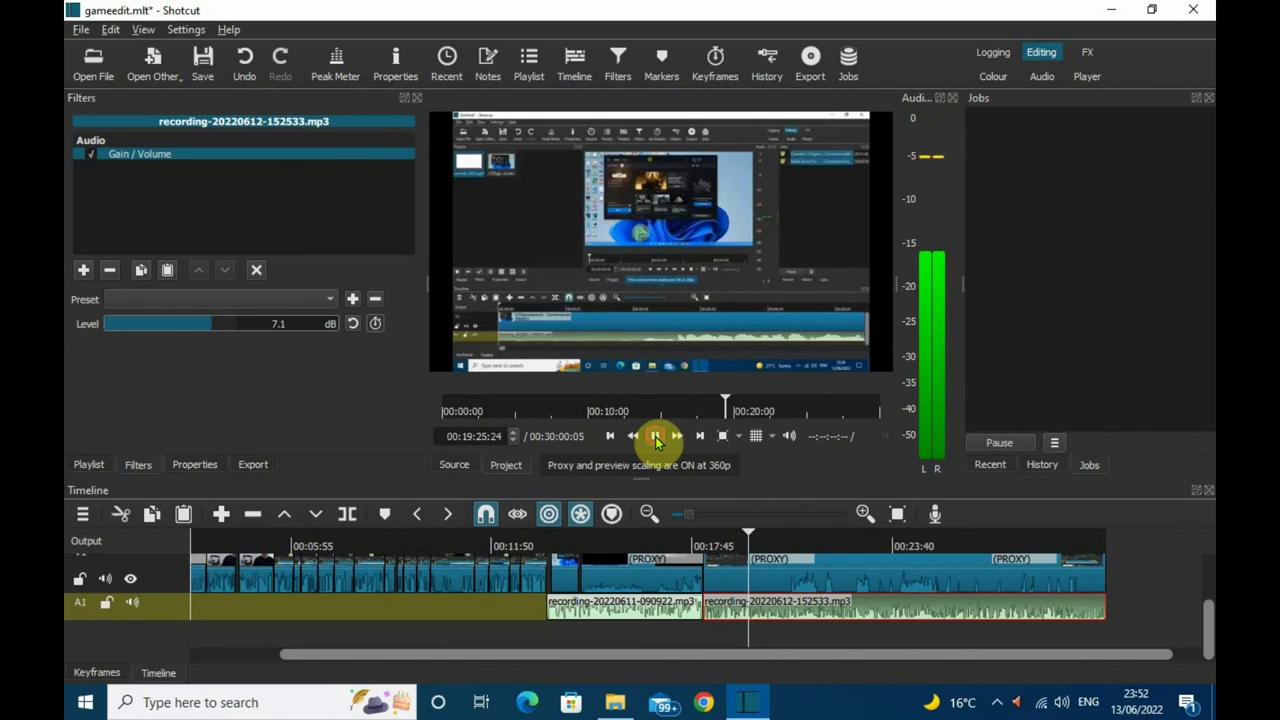
pyautogui.click(655, 437)
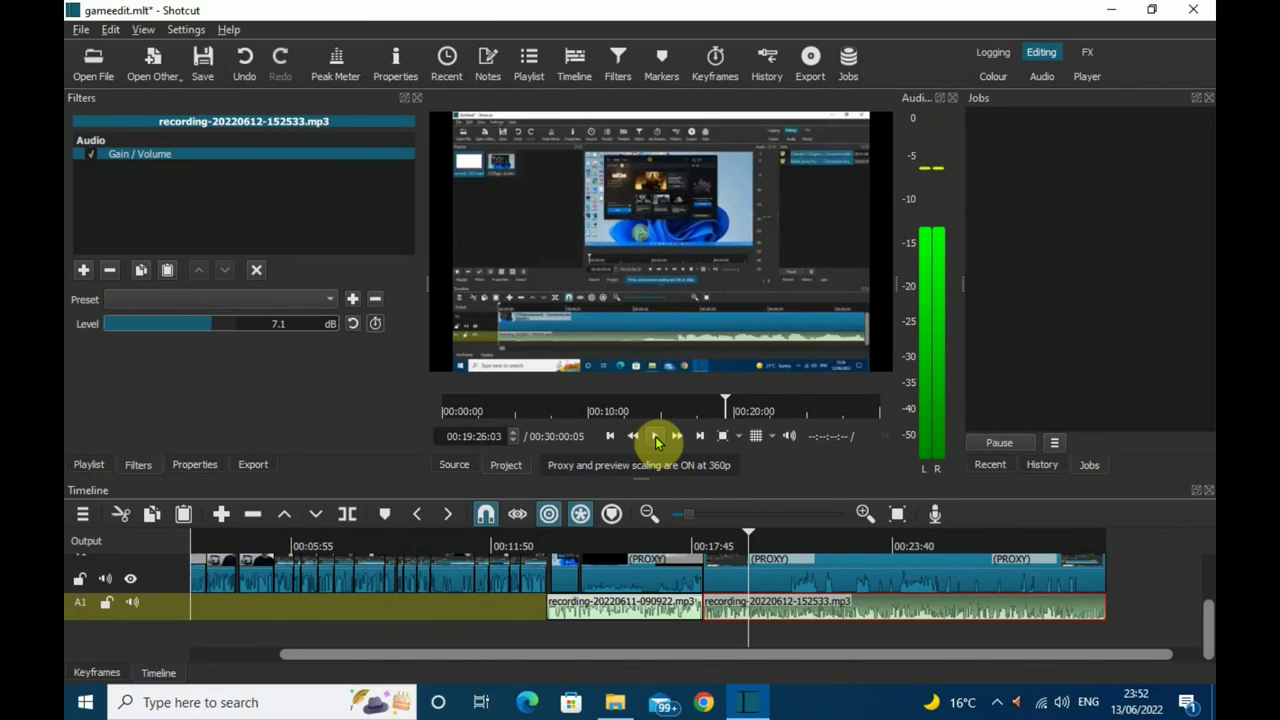